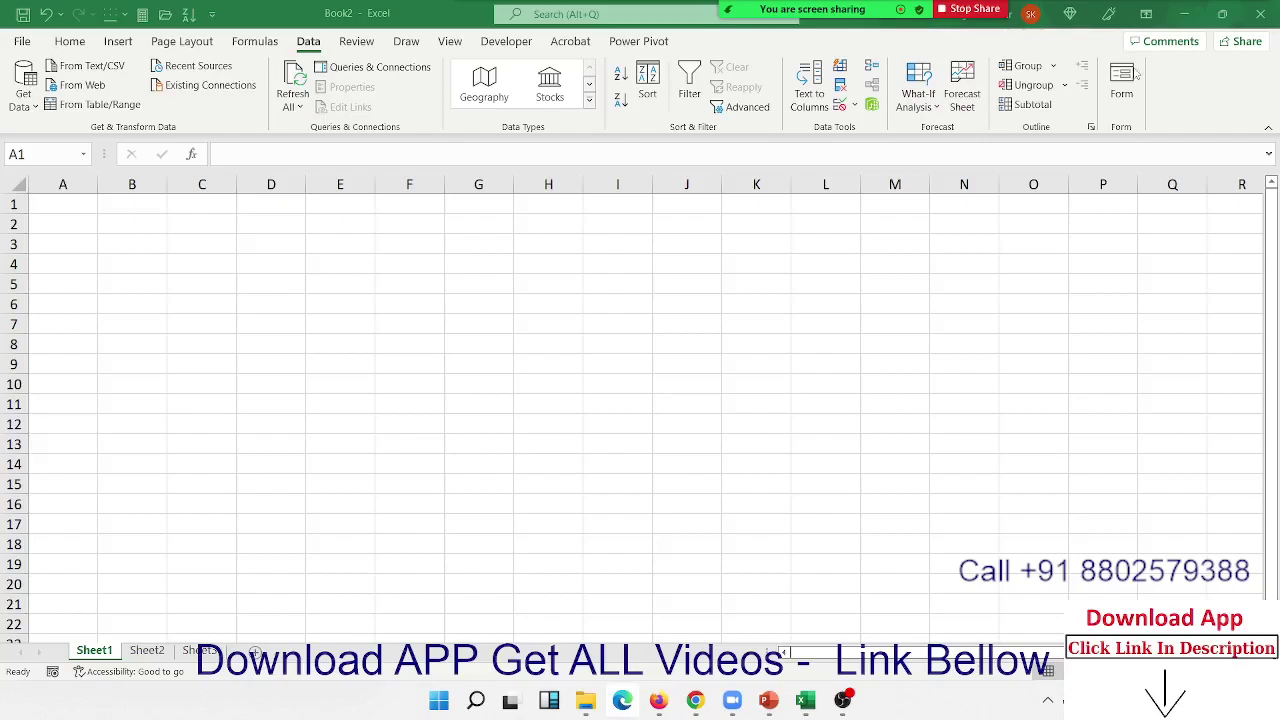
- Import the SData workbook from F:\2022 with Get Data From Excel Workbook
click(18, 100)
mouse_move(49, 124)
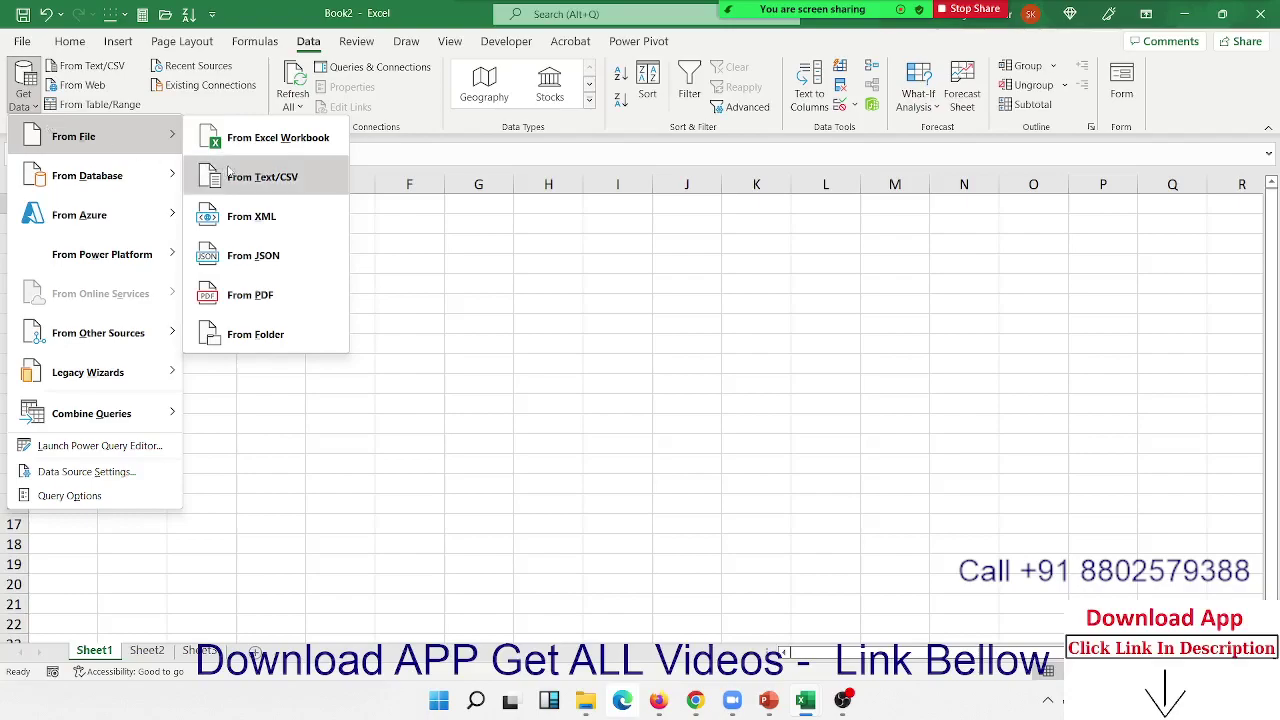
click(257, 137)
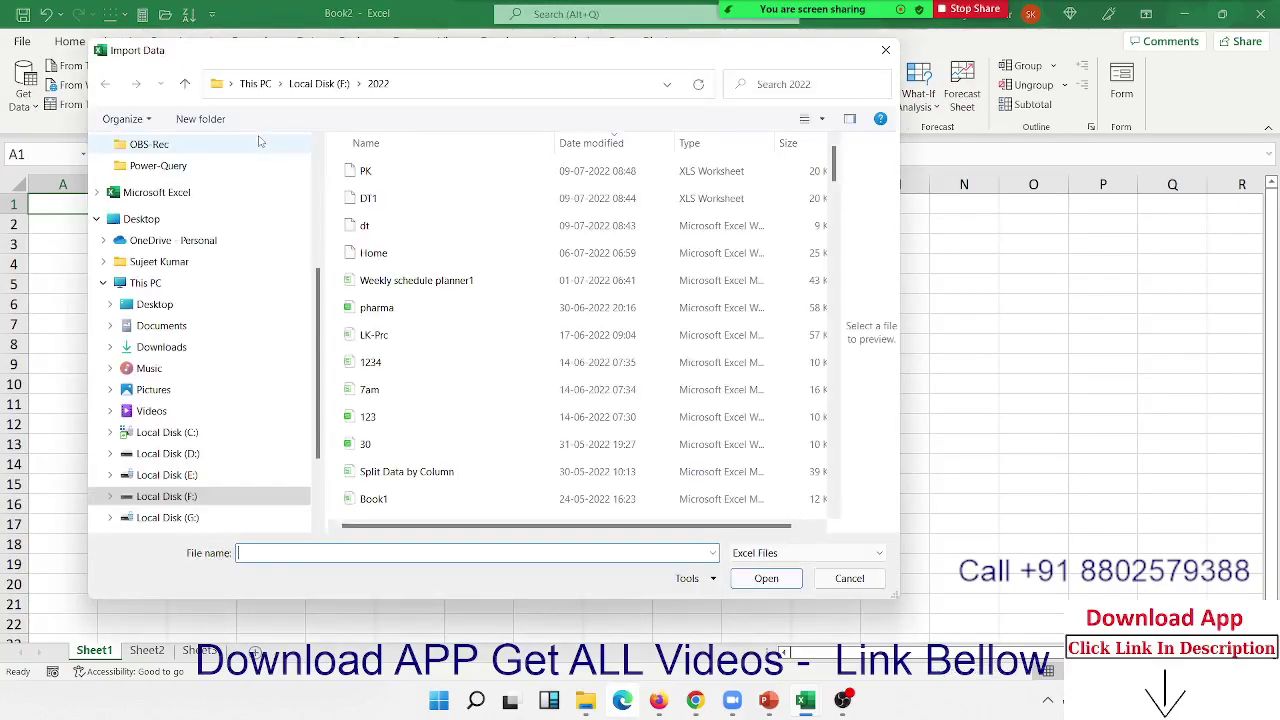
click(368, 200)
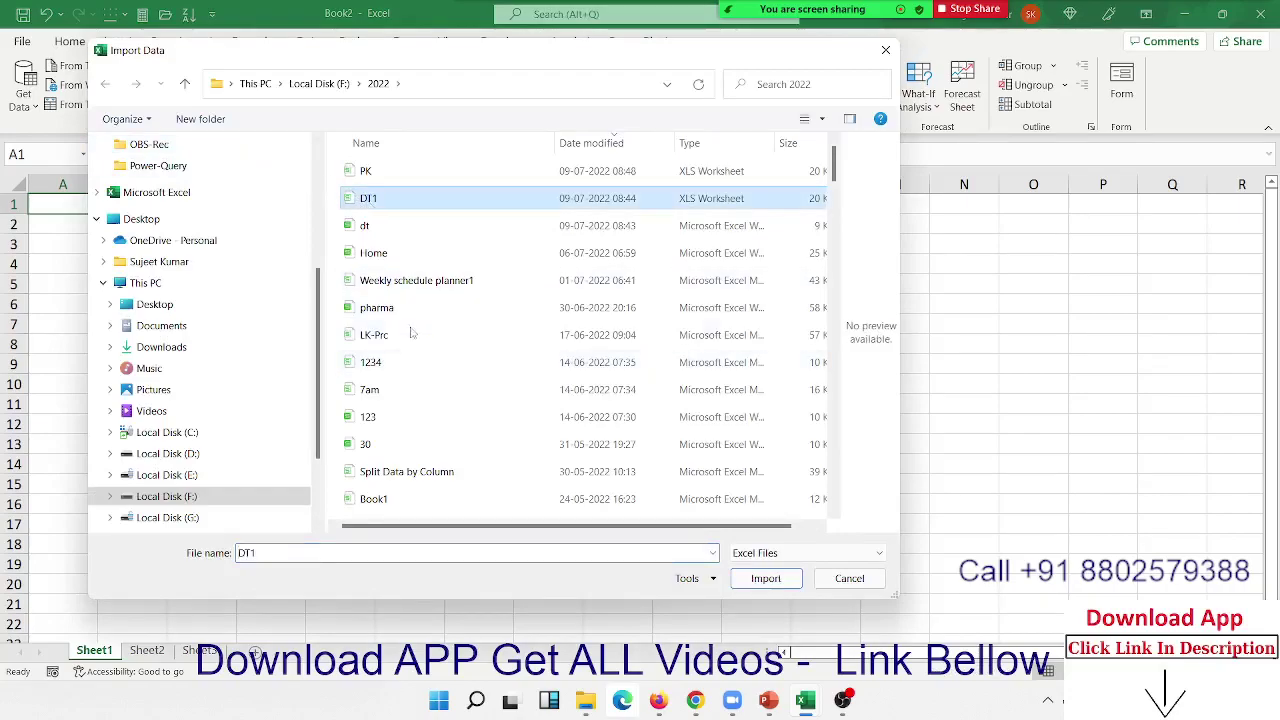
scroll(382, 368, down, 3)
scroll(382, 368, down, 3)
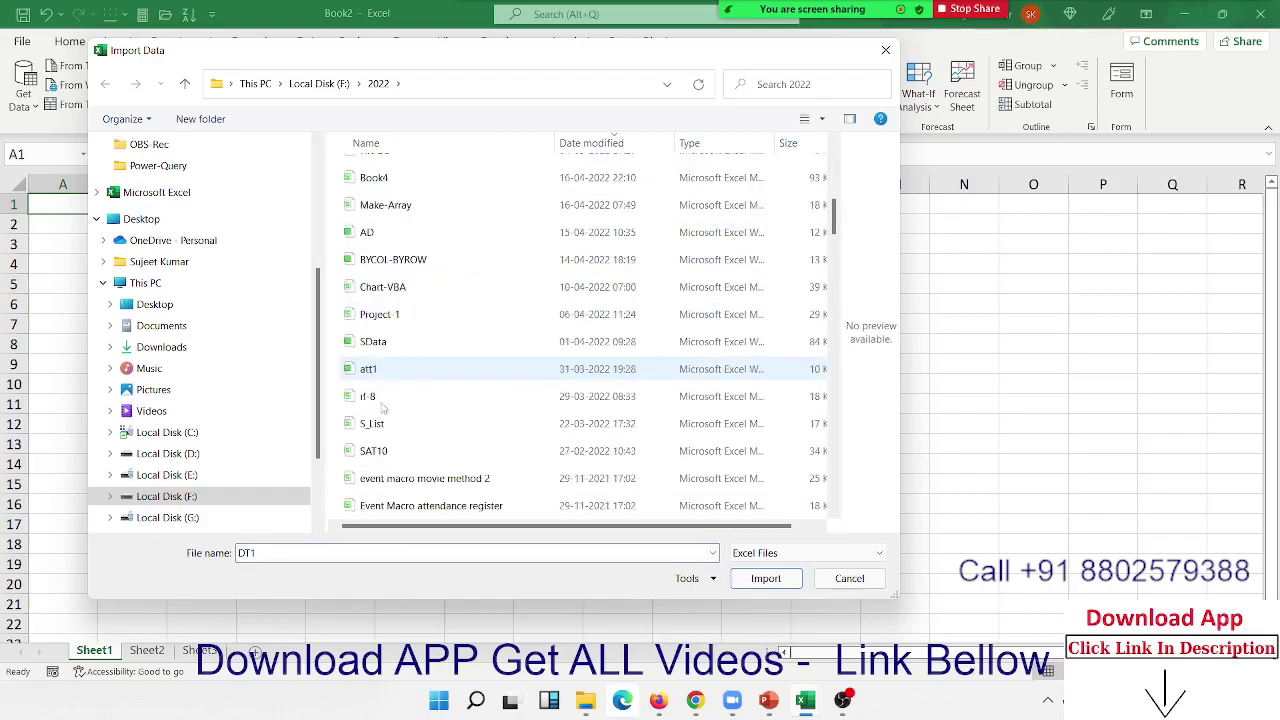
click(388, 342)
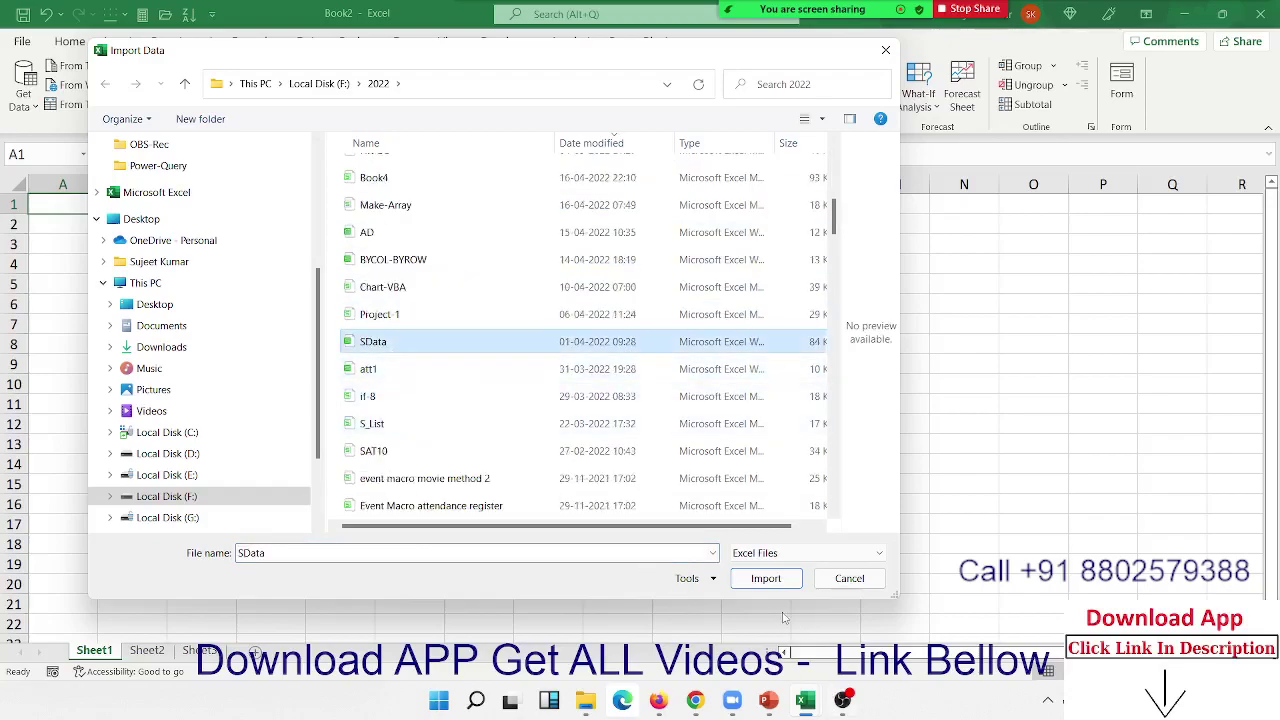
mouse_move(842, 700)
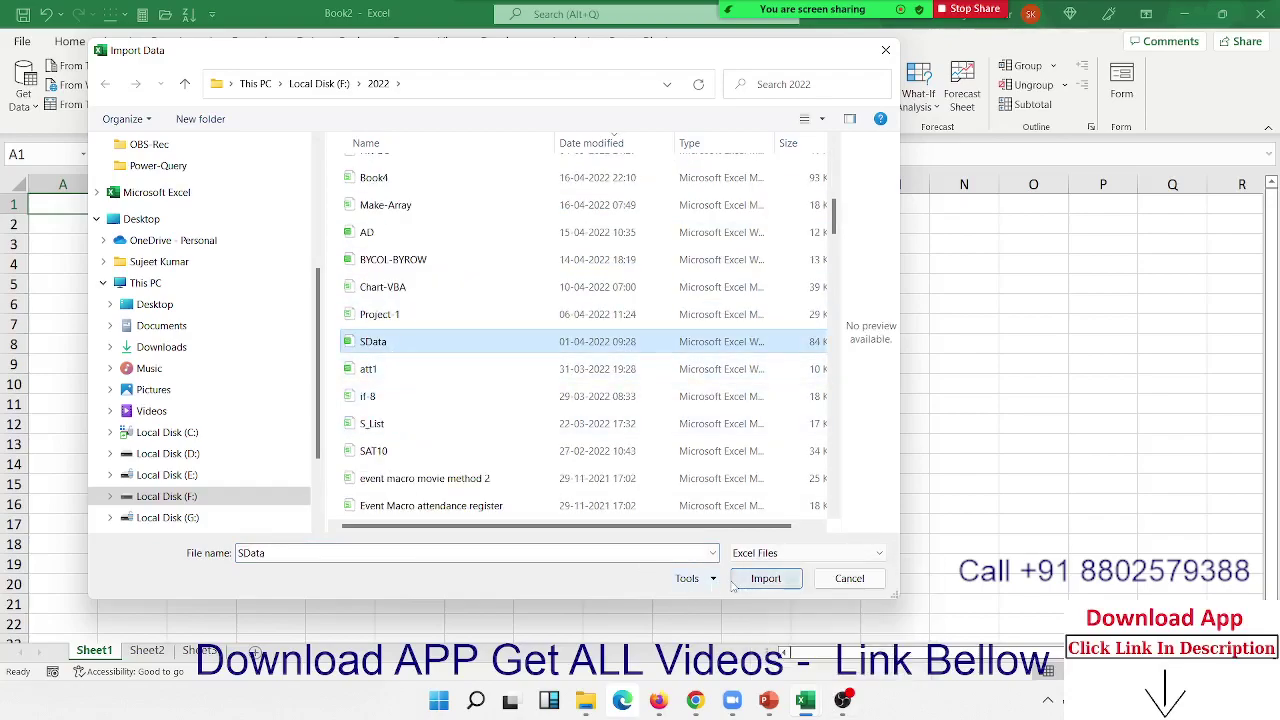
click(733, 579)
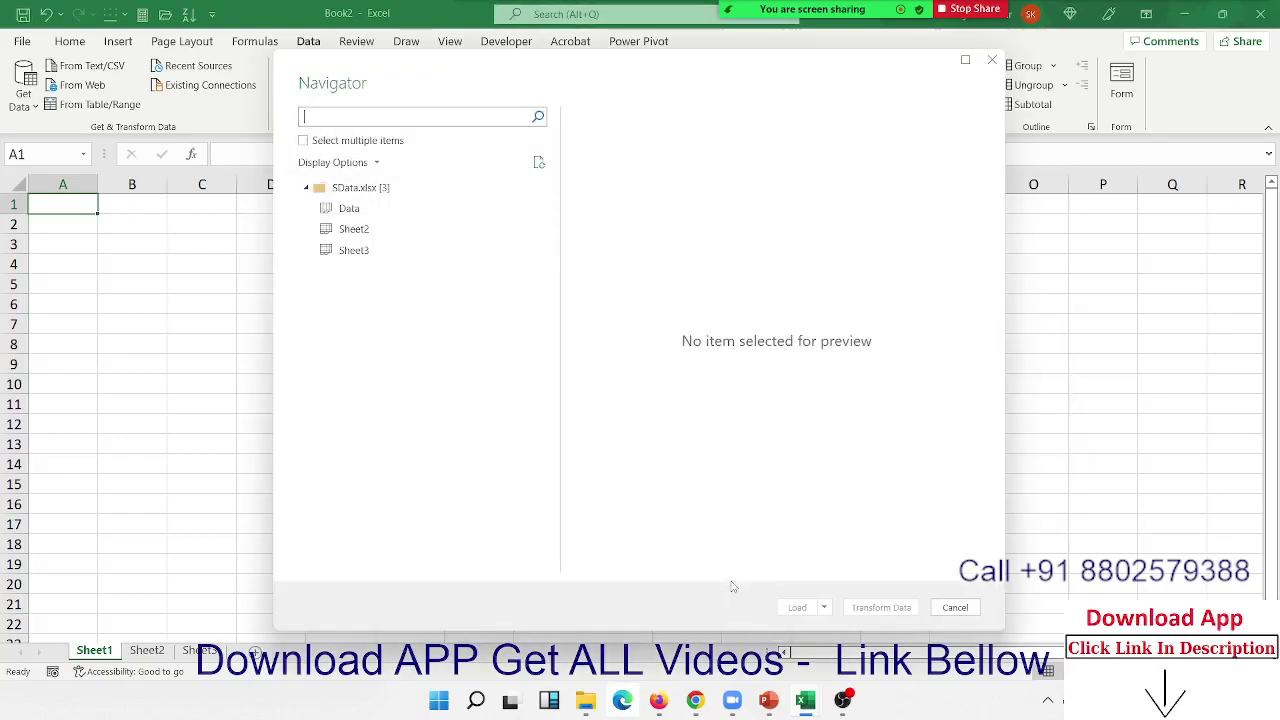
- Load SData's Data sheet as a table, then return to Sheet1 and the Data ribbon
click(390, 217)
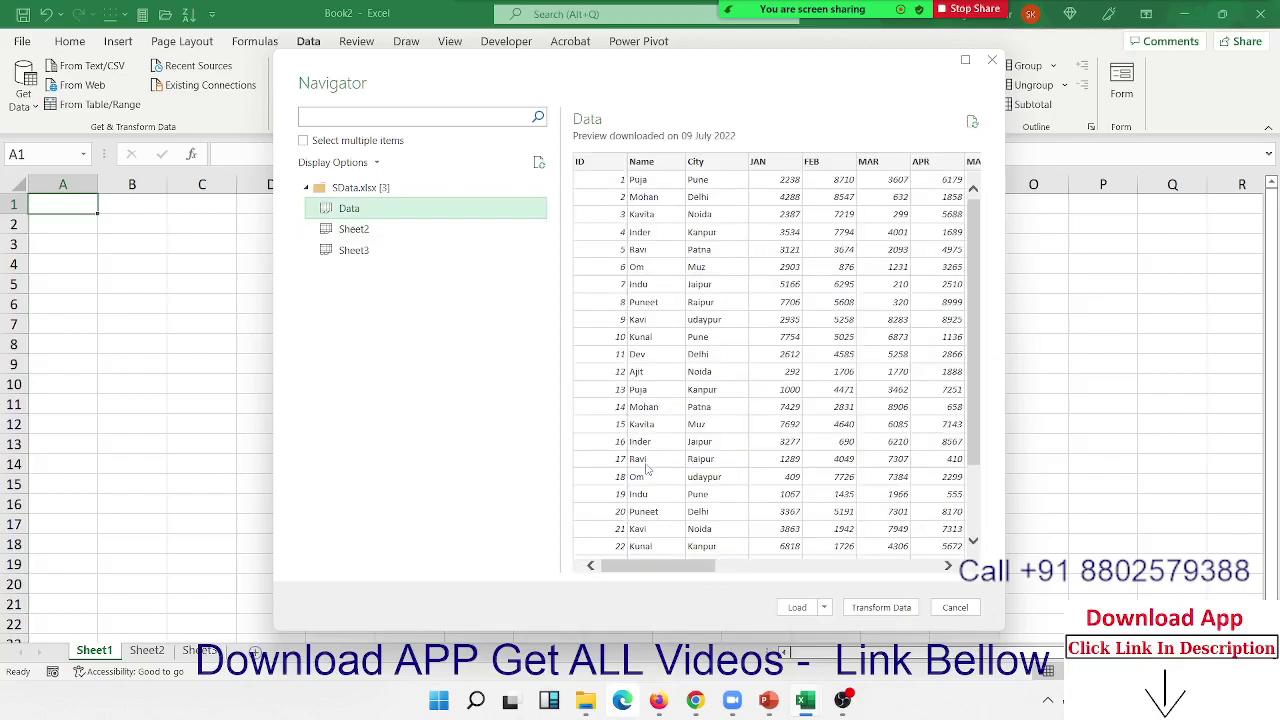
click(797, 608)
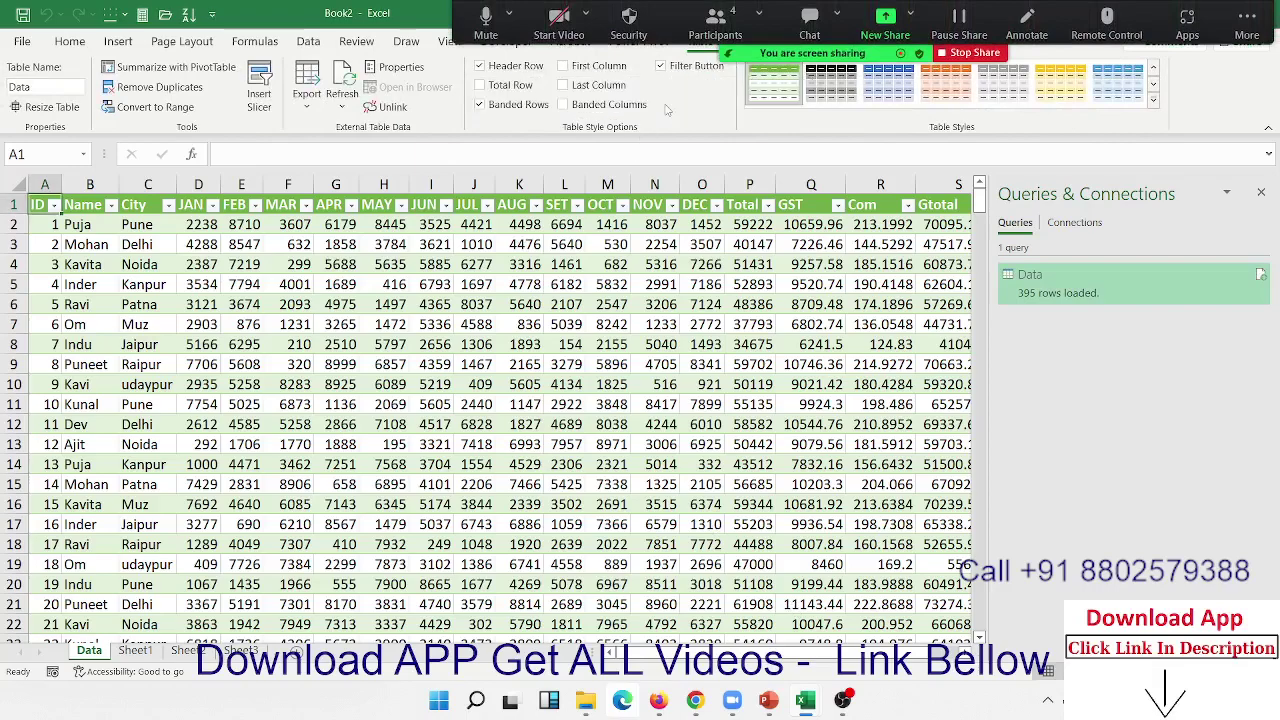
click(133, 650)
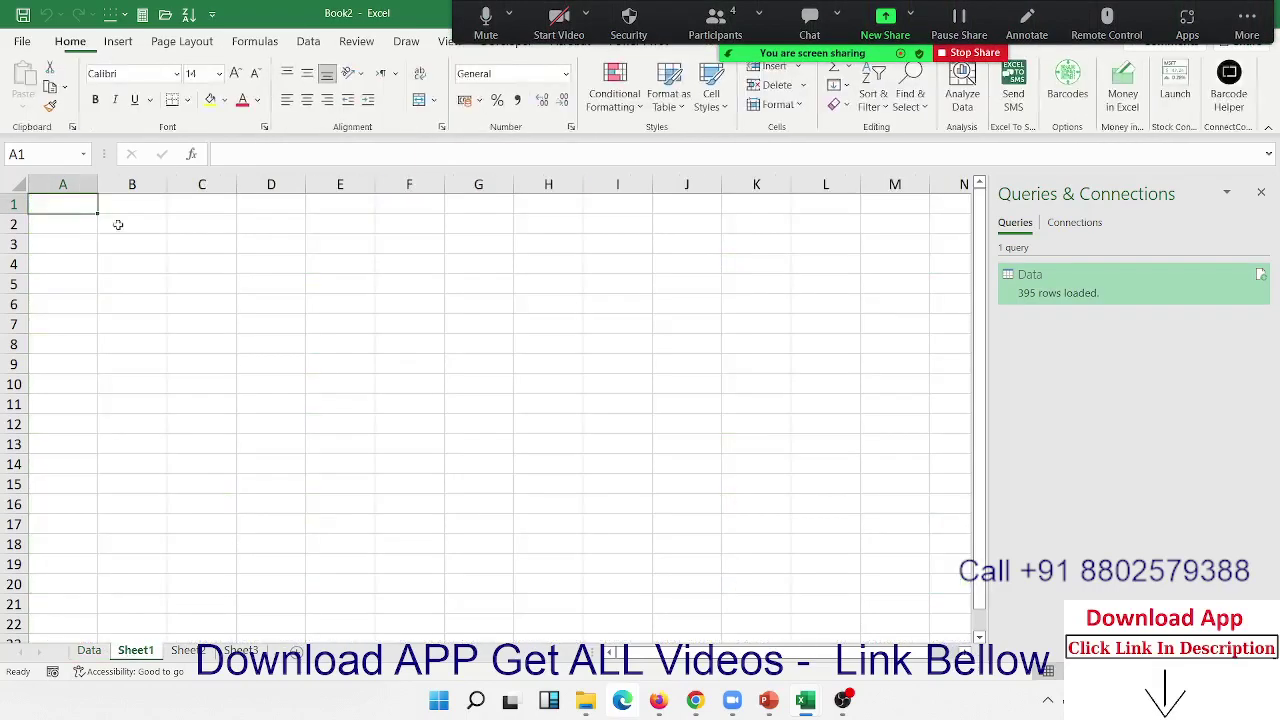
click(300, 44)
- Start a From Text/CSV import and browse to G:\Power-Query
click(28, 95)
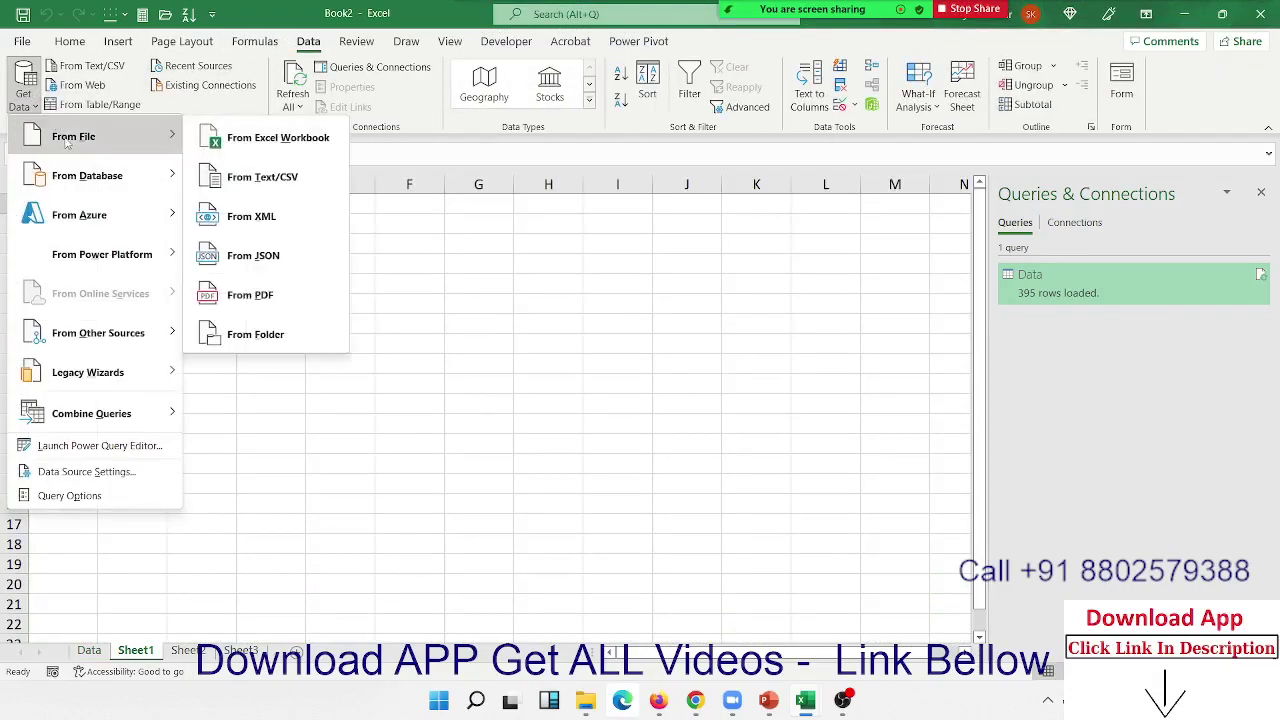
click(228, 172)
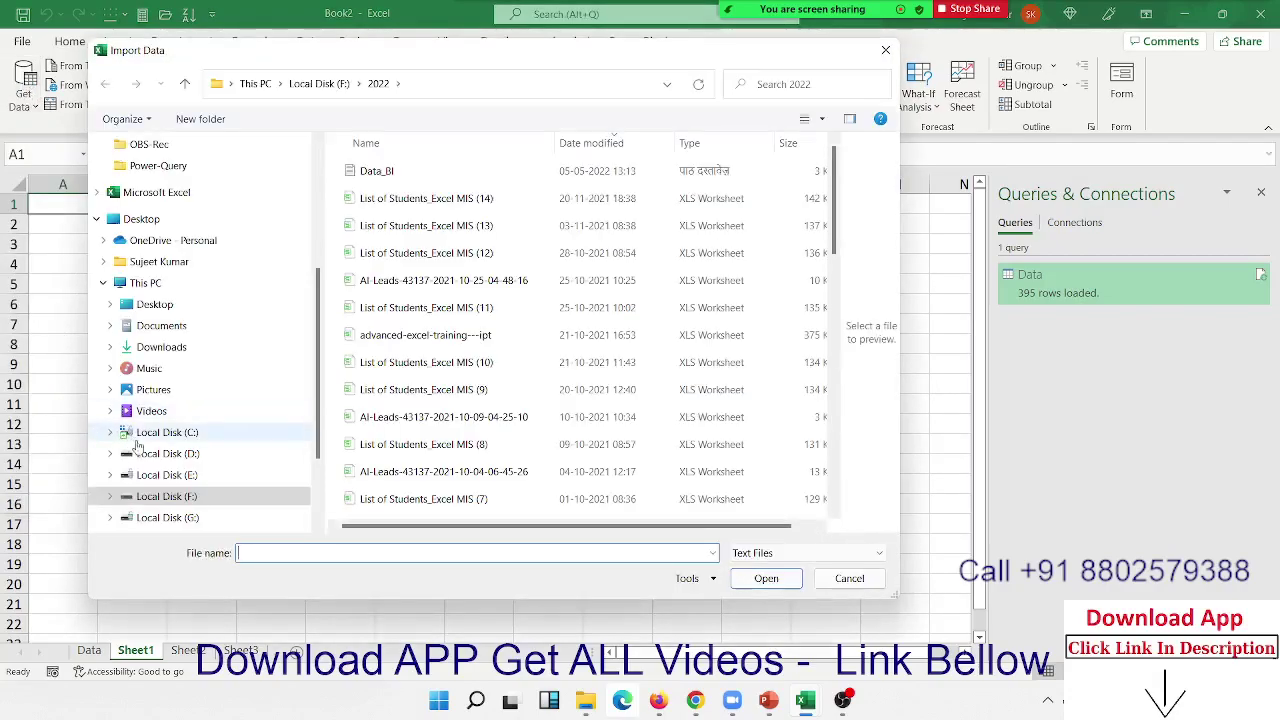
click(209, 518)
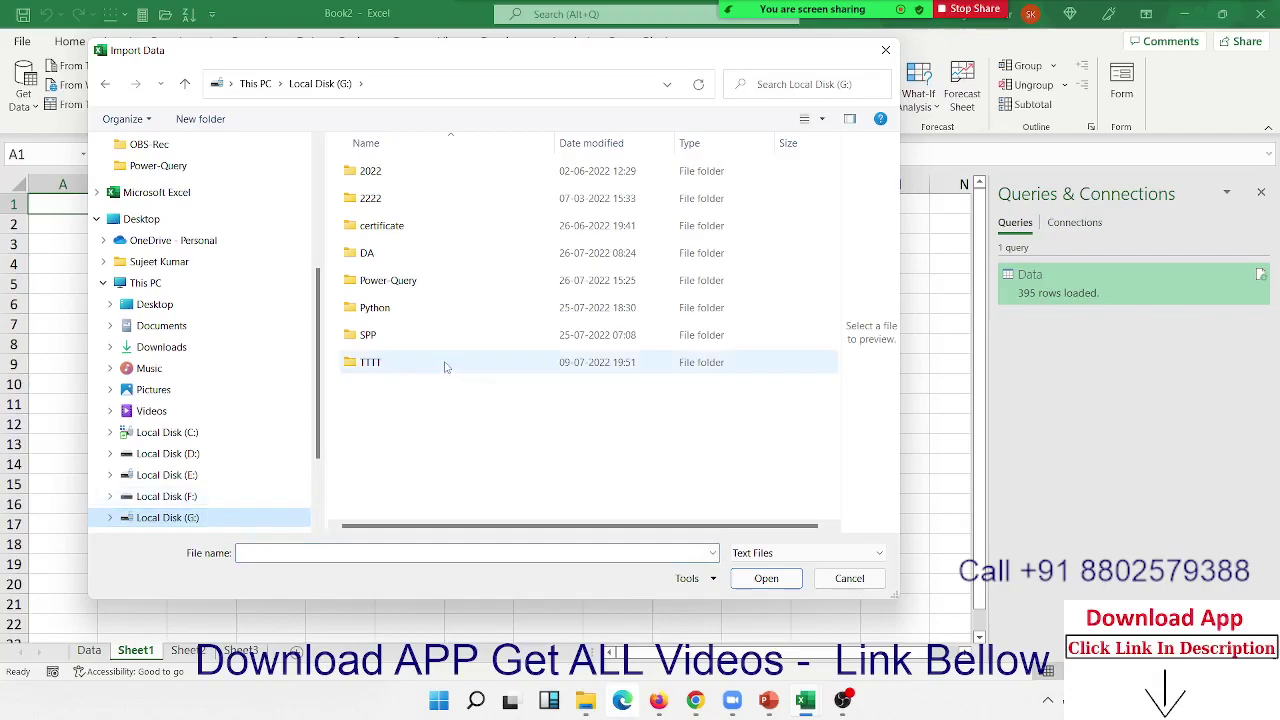
double_click(431, 290)
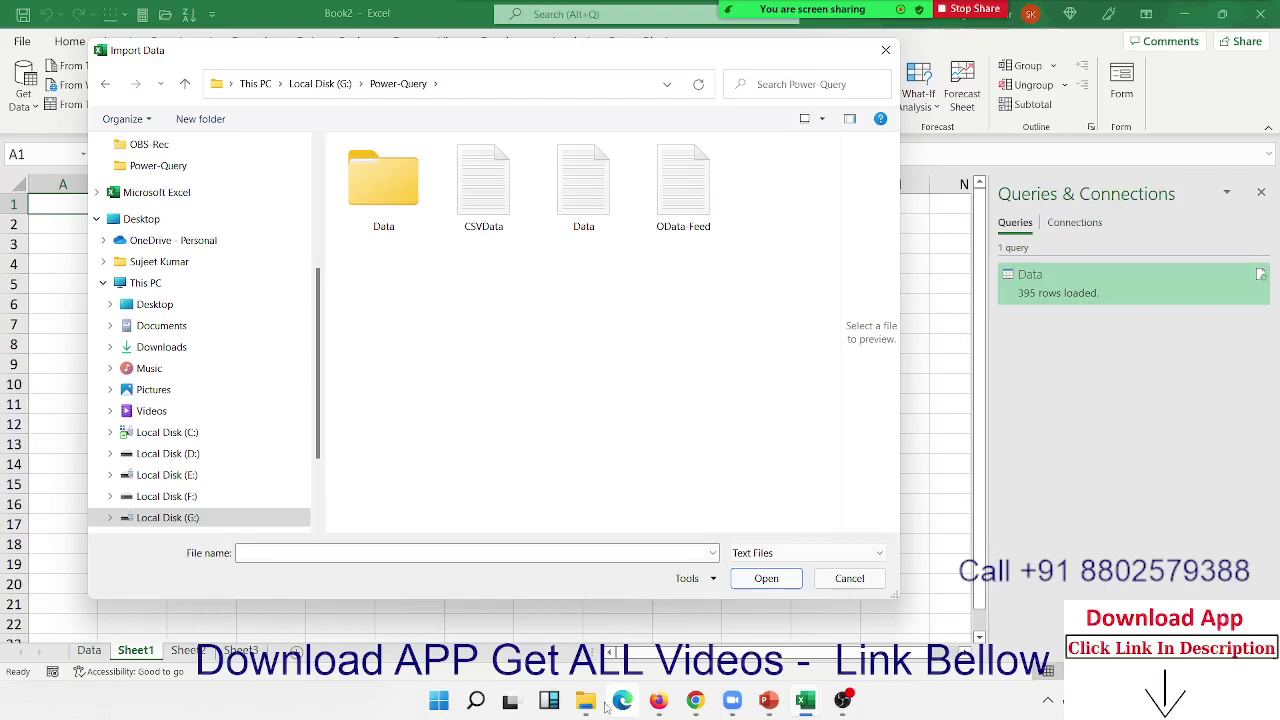
mouse_move(589, 708)
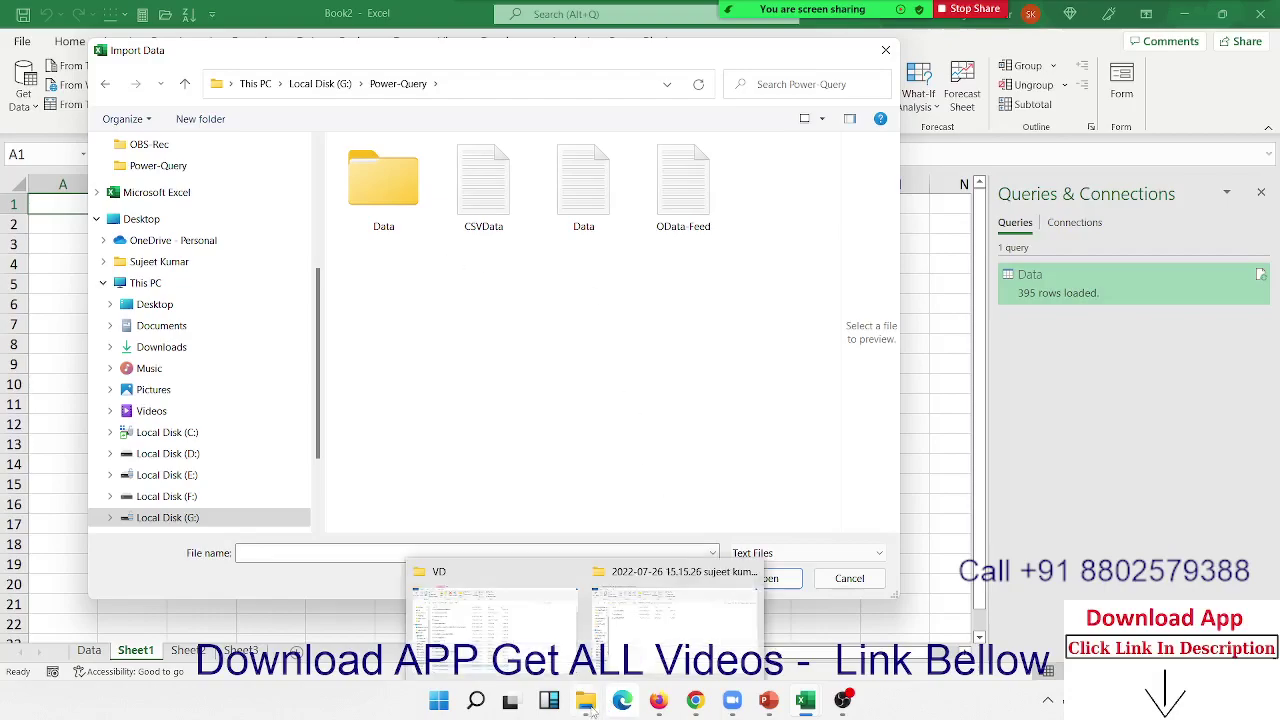
click(547, 624)
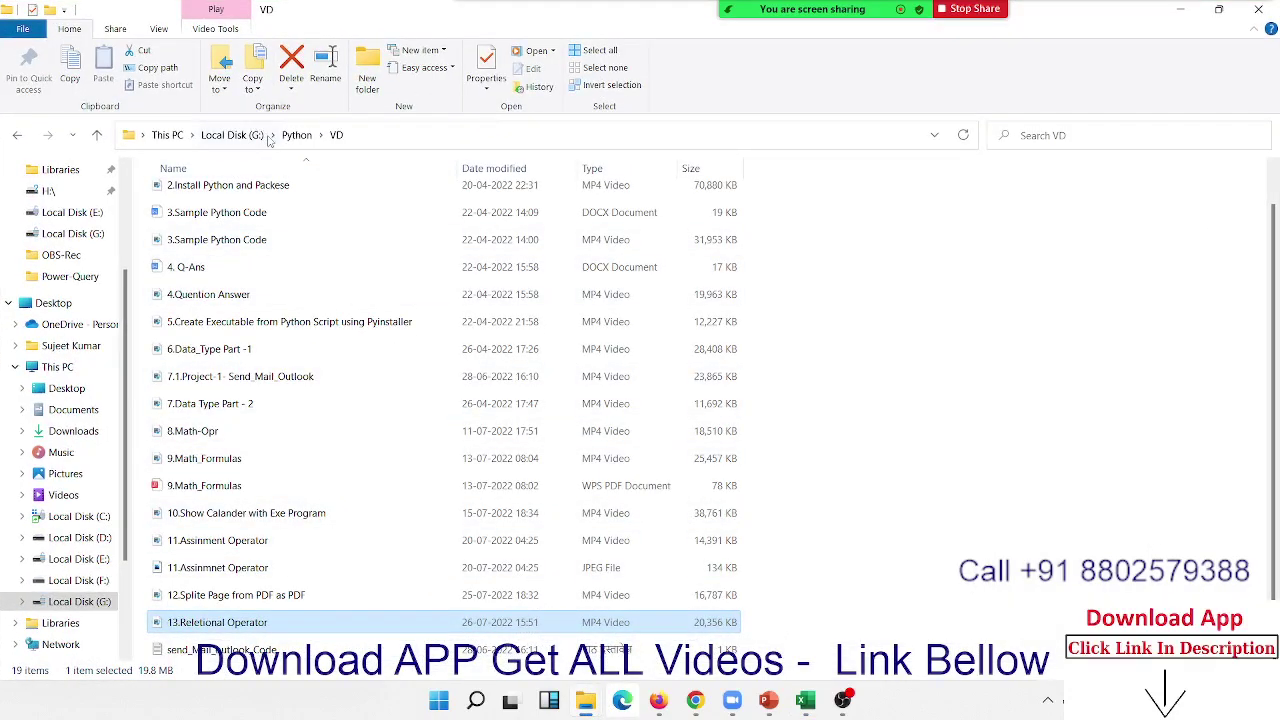
click(238, 137)
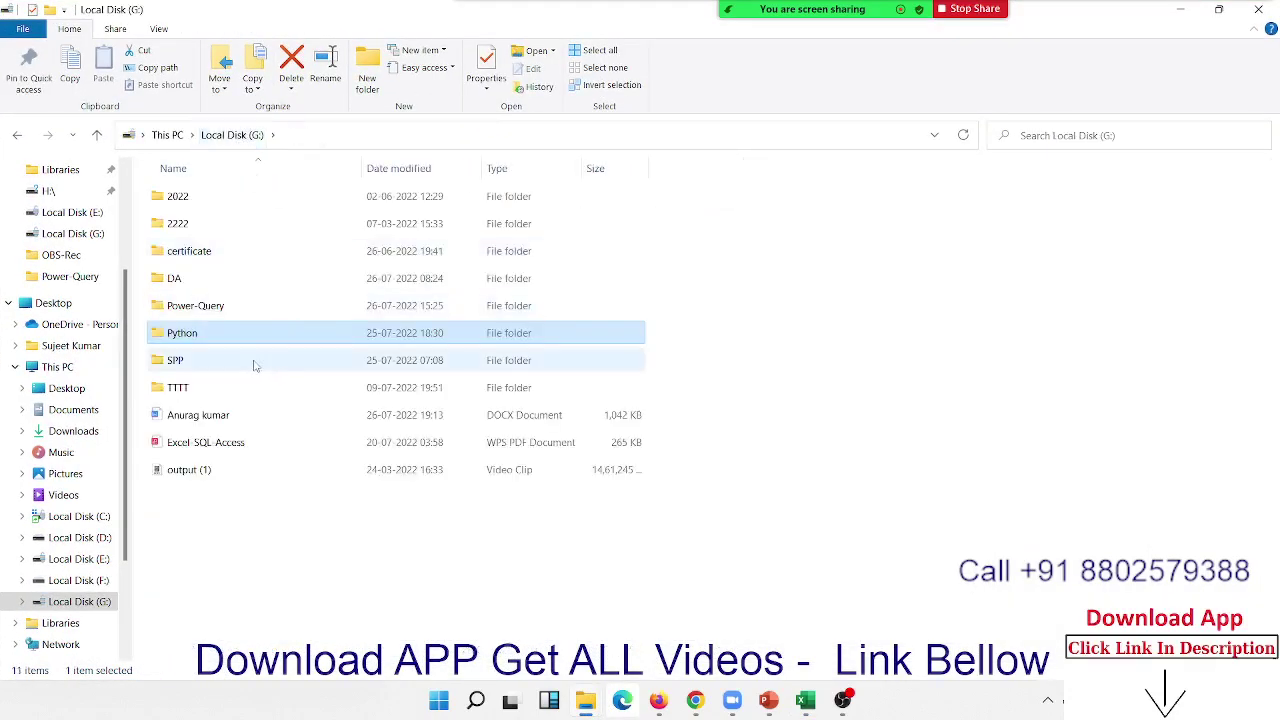
double_click(258, 312)
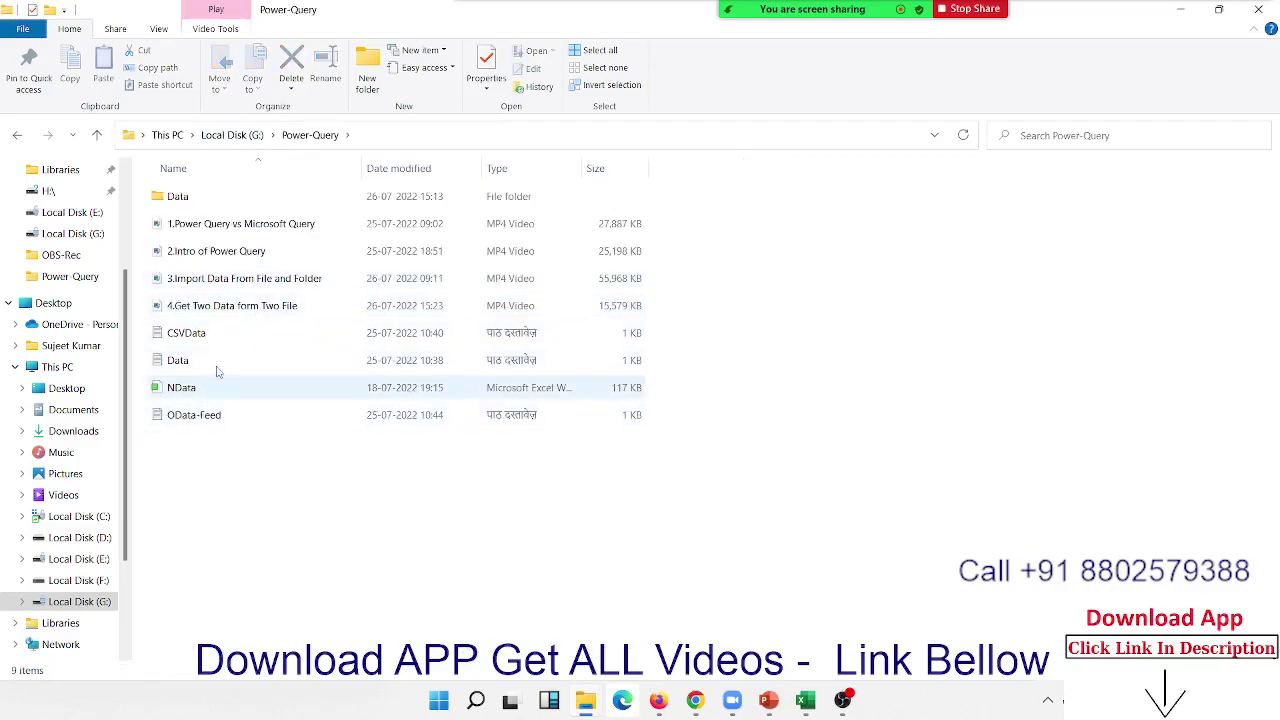
double_click(219, 372)
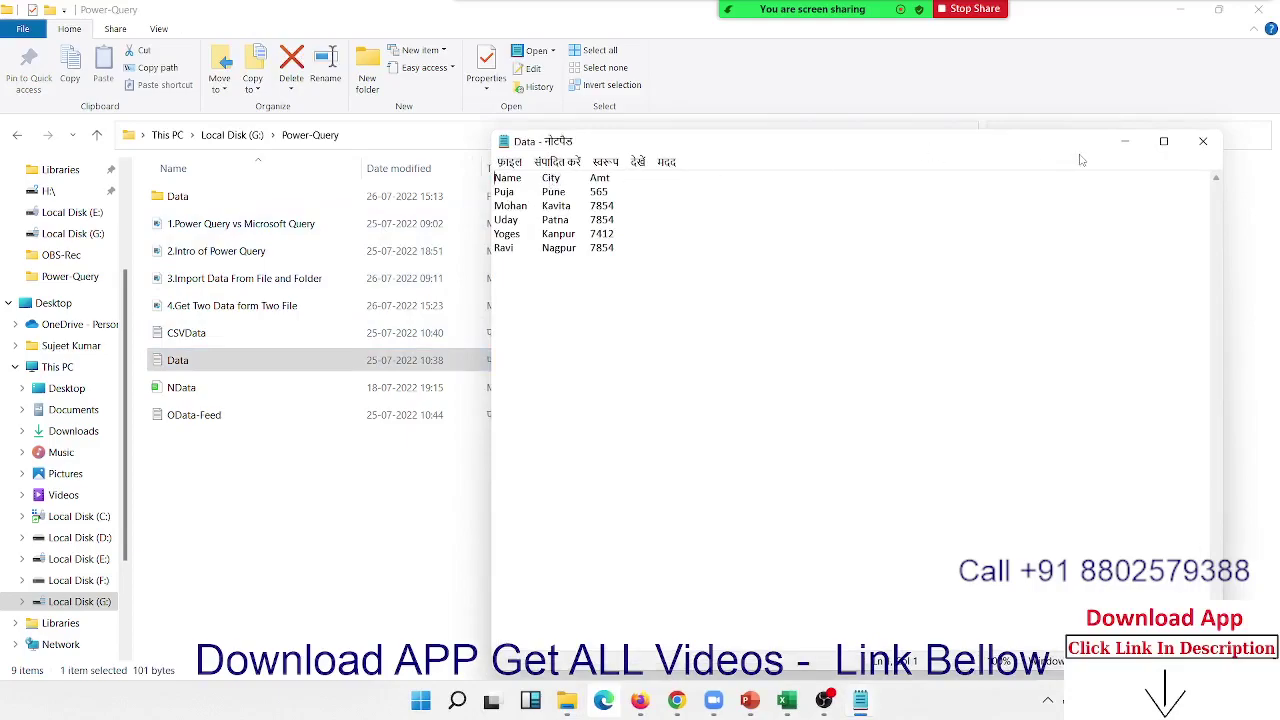
click(1204, 141)
double_click(268, 338)
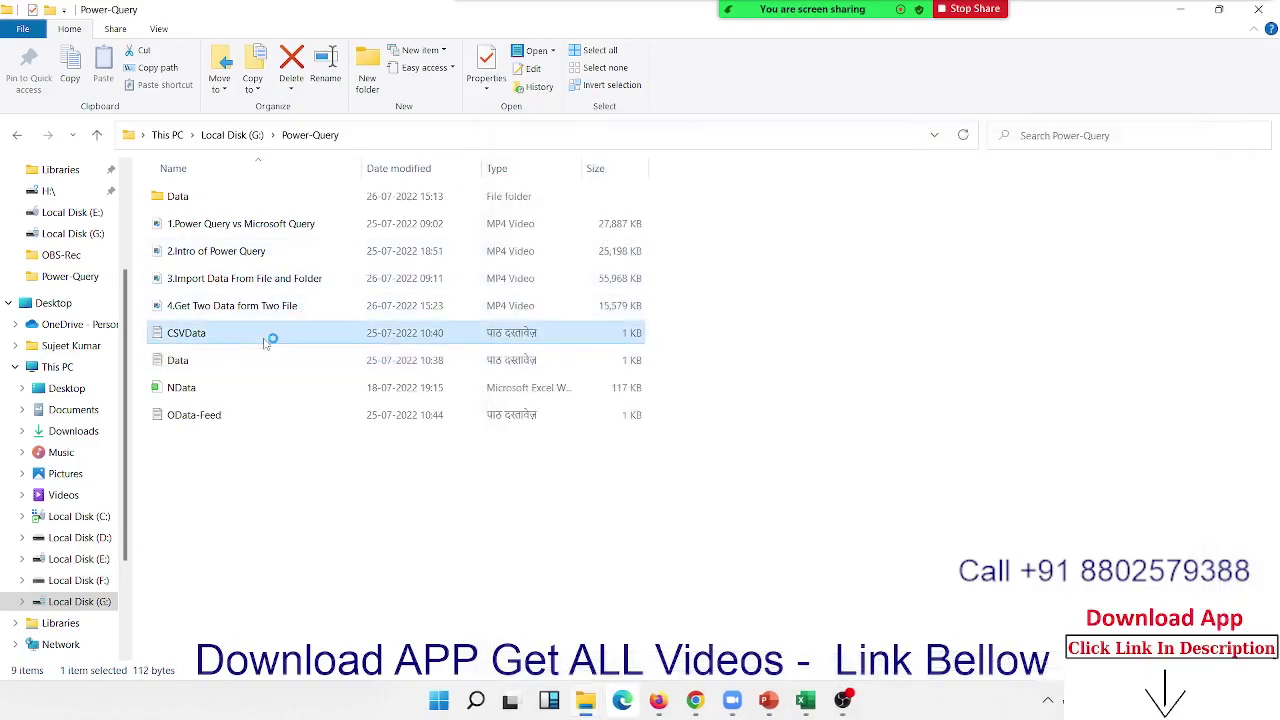
triple_click(521, 192)
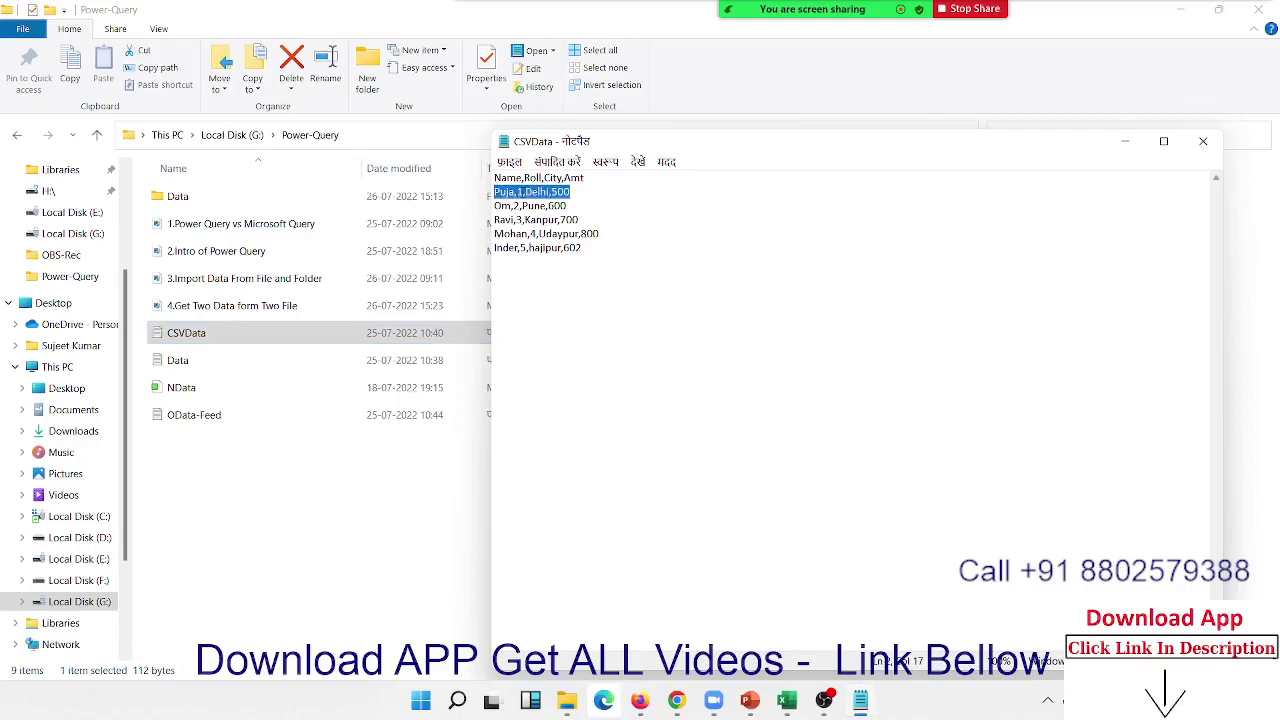
click(1203, 141)
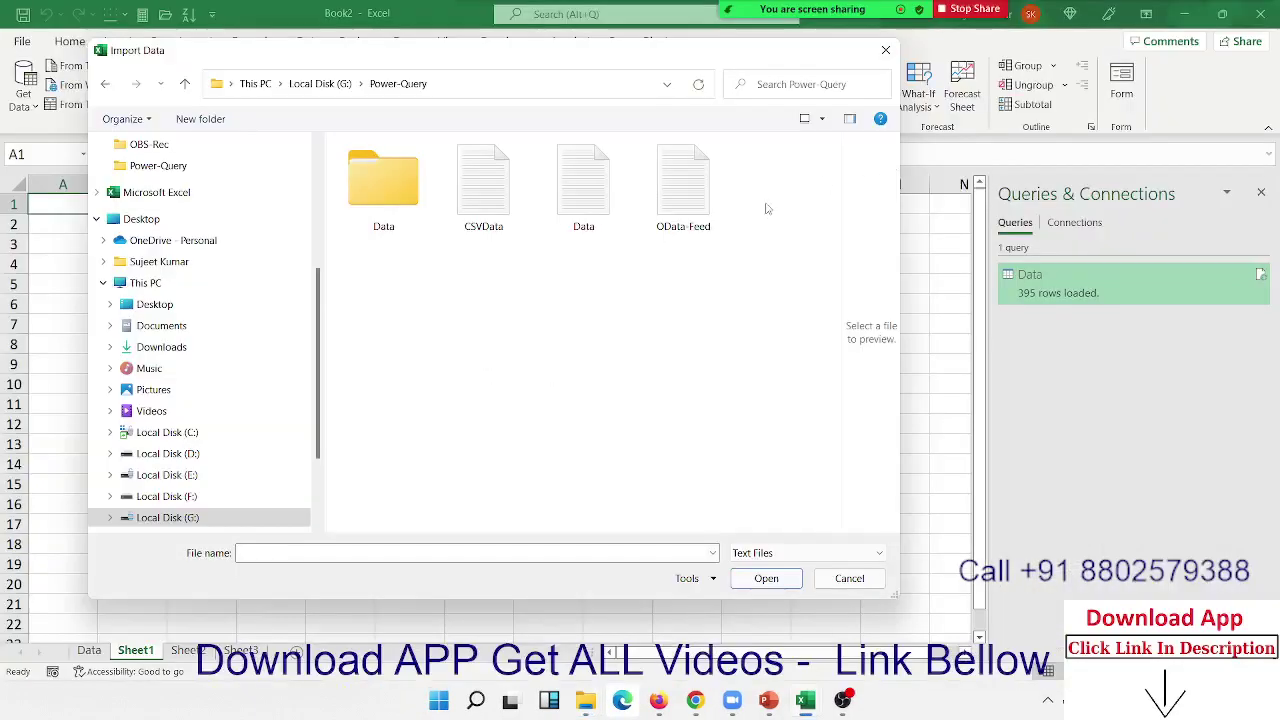
- Import Data.txt with Tab delimiter, load it to a Data (2) sheet, and return to Sheet1
click(560, 200)
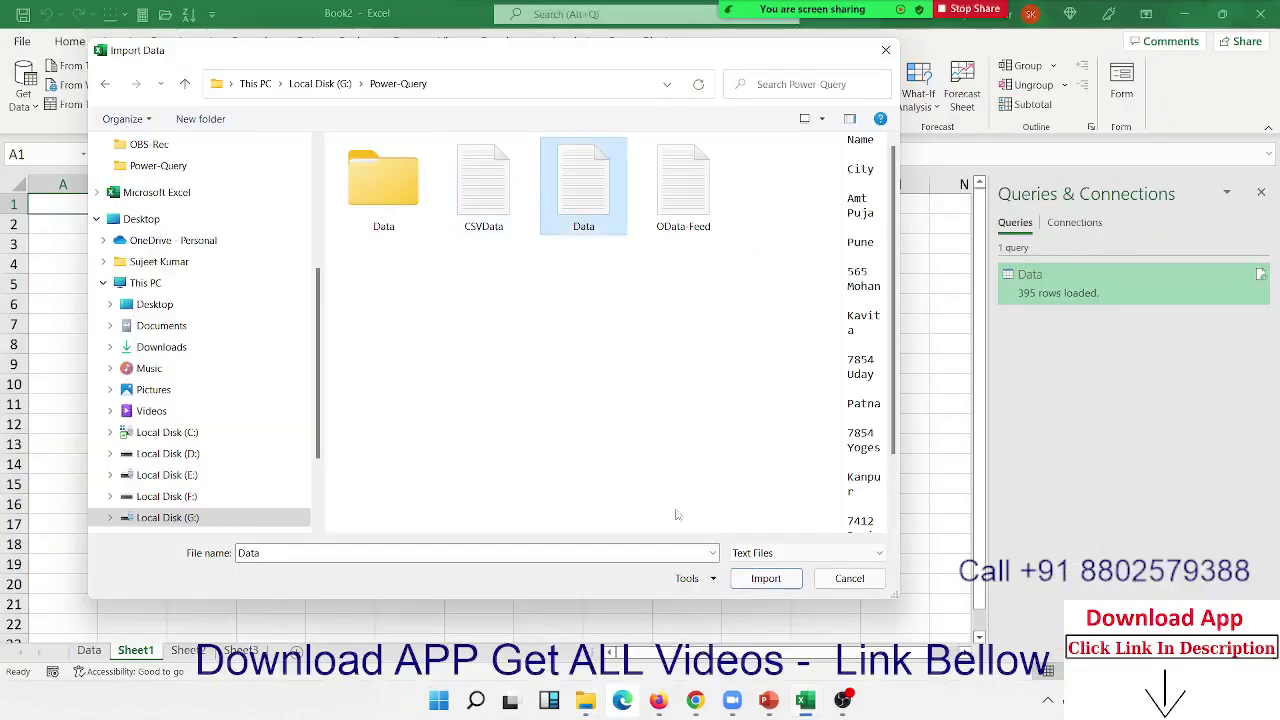
click(765, 578)
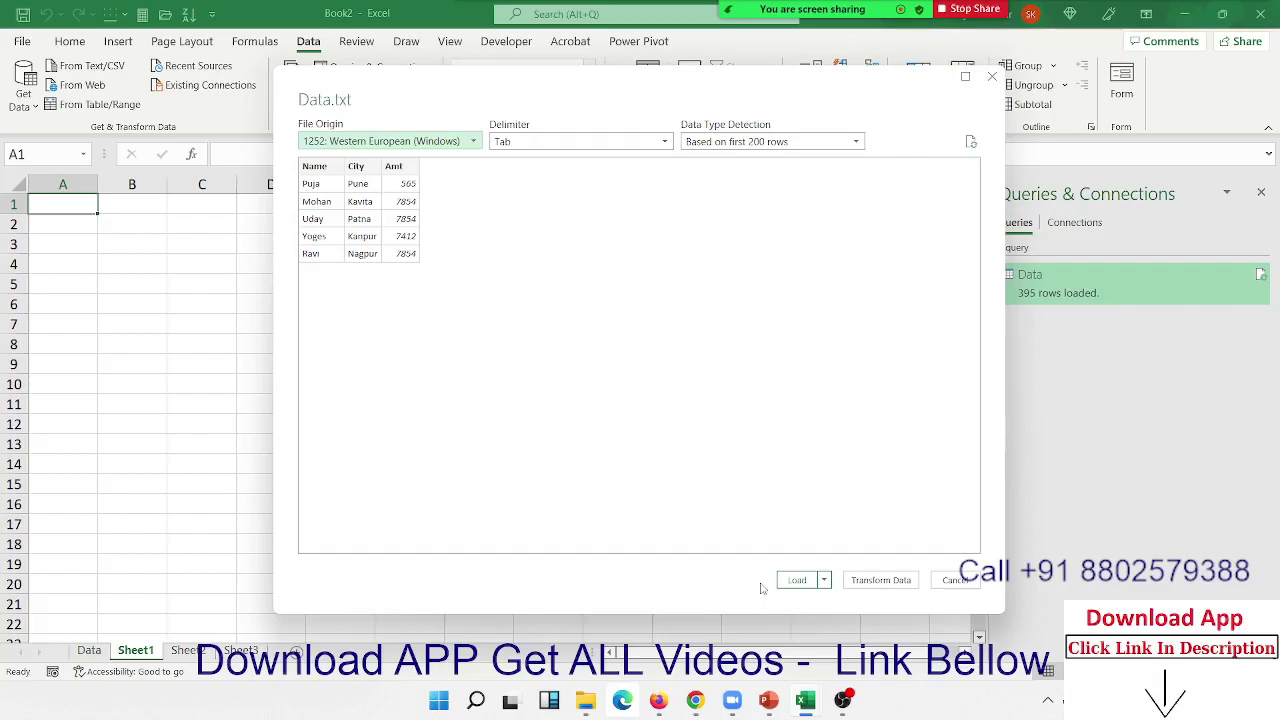
click(614, 143)
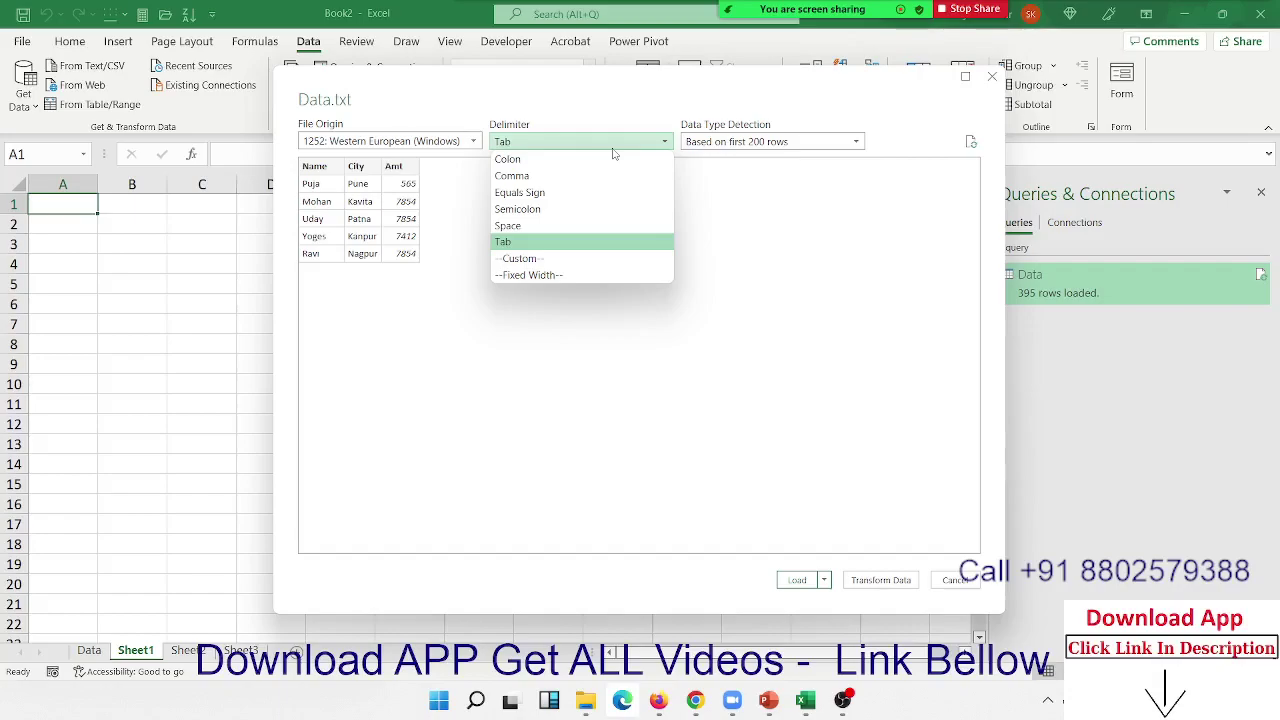
click(650, 247)
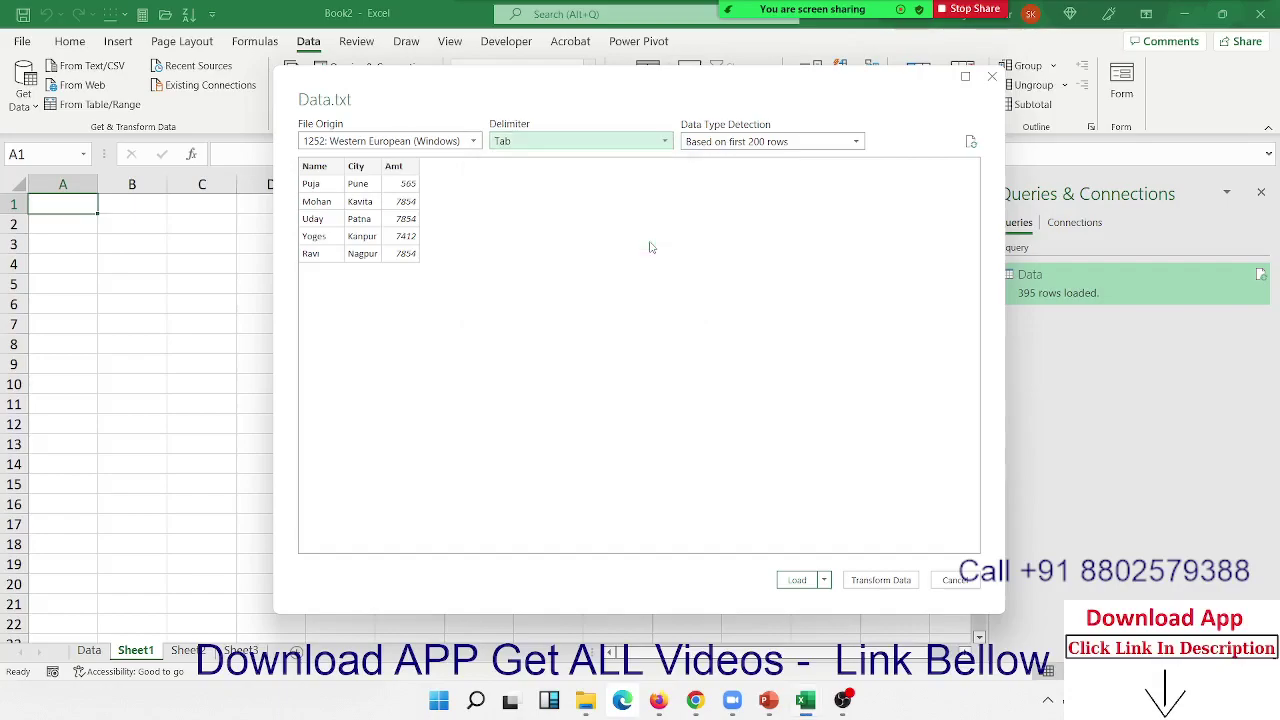
click(797, 582)
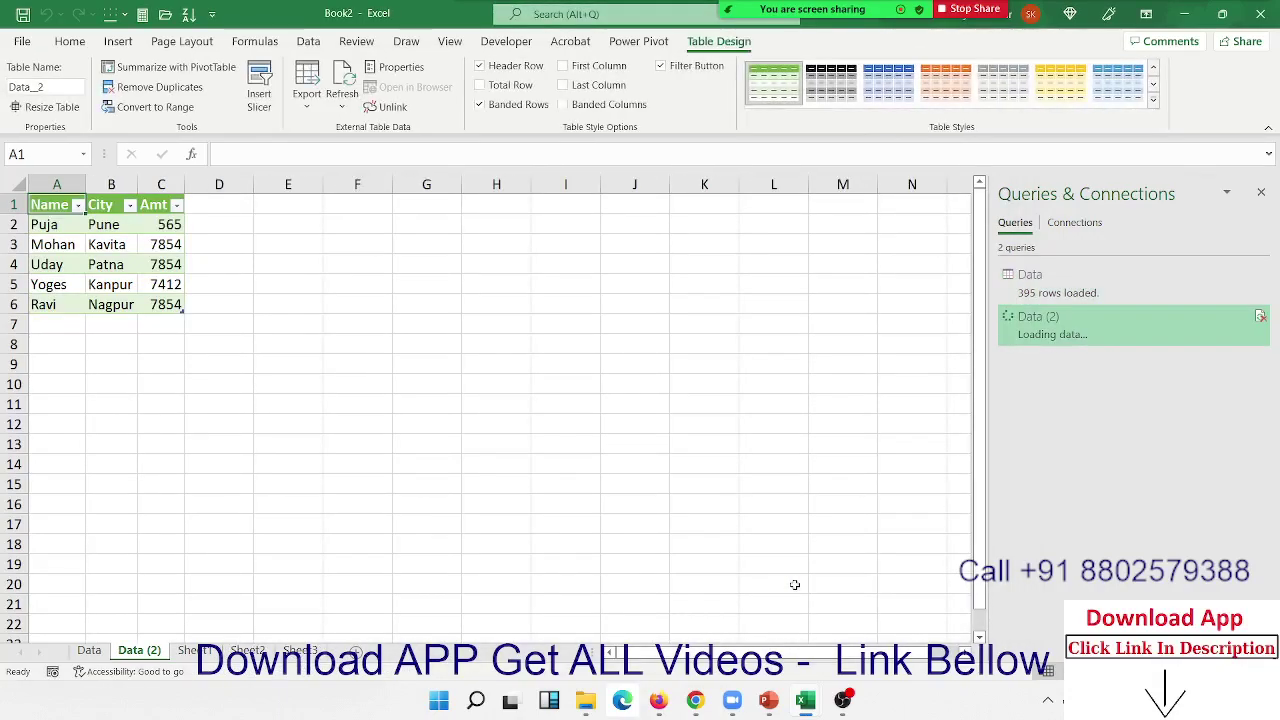
click(194, 650)
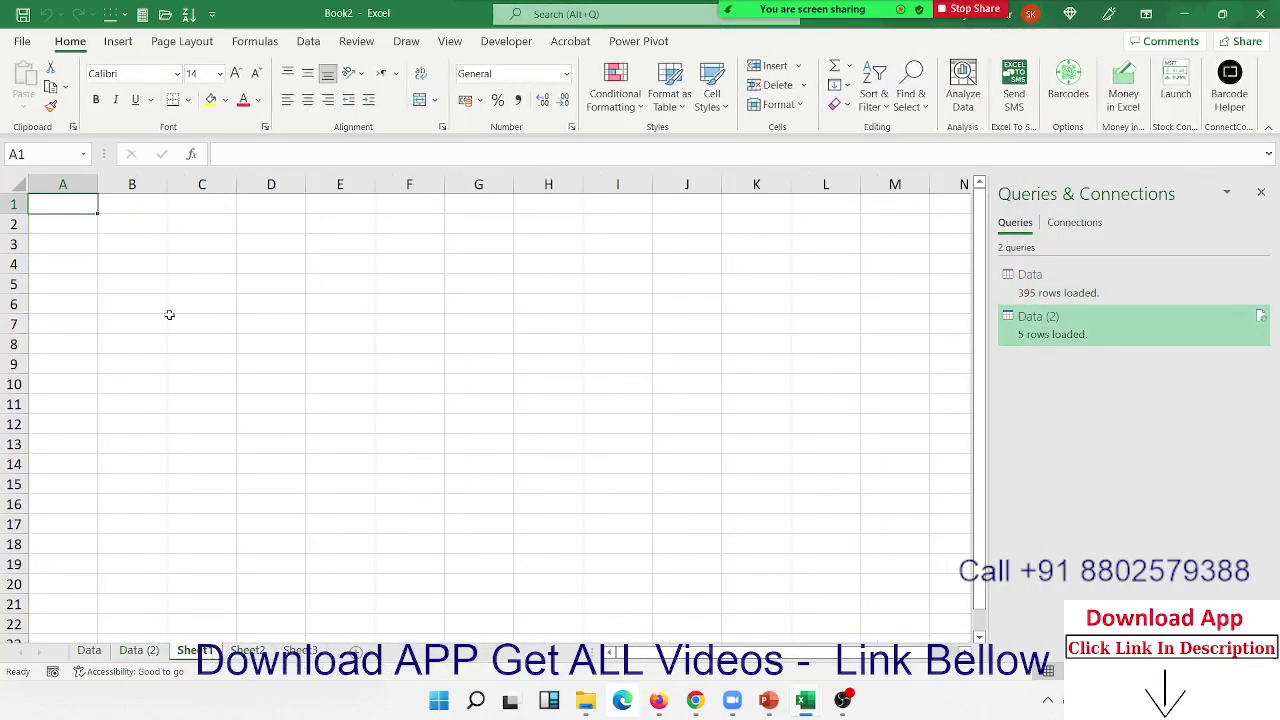
- Import and load the comma-delimited CSVData file as a new sheet, then return to Sheet1
click(308, 41)
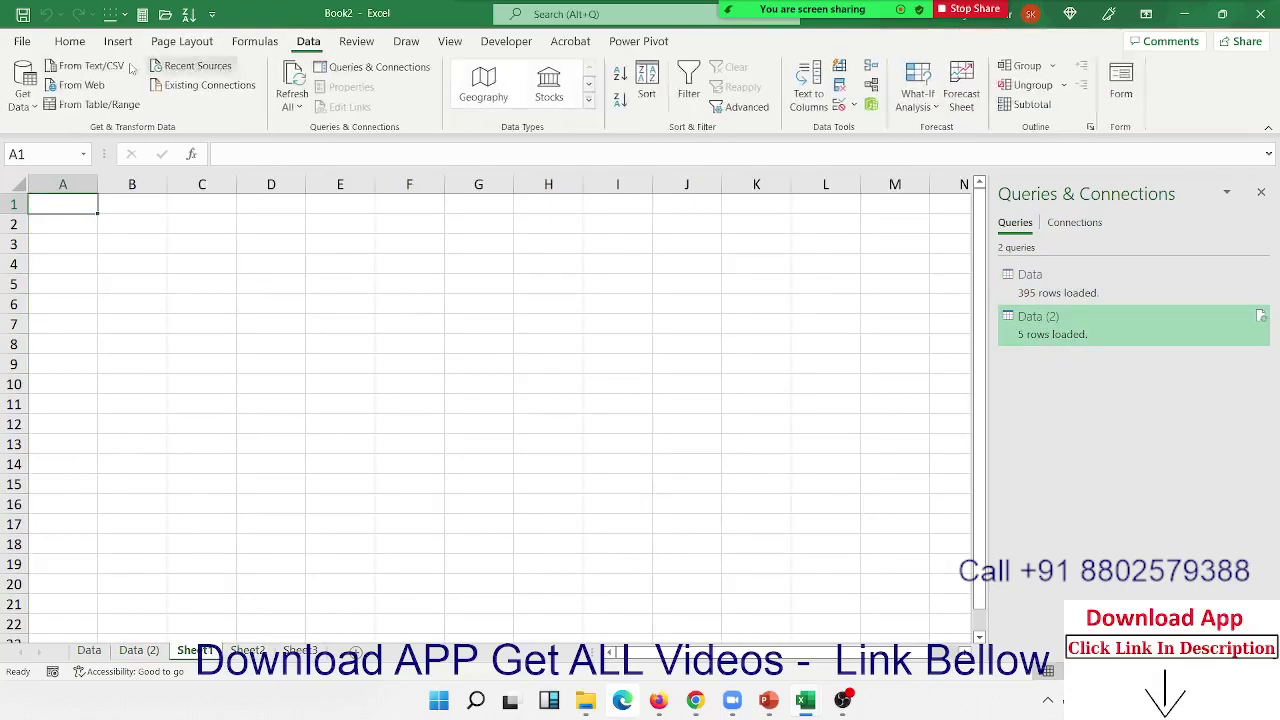
click(18, 98)
mouse_move(62, 141)
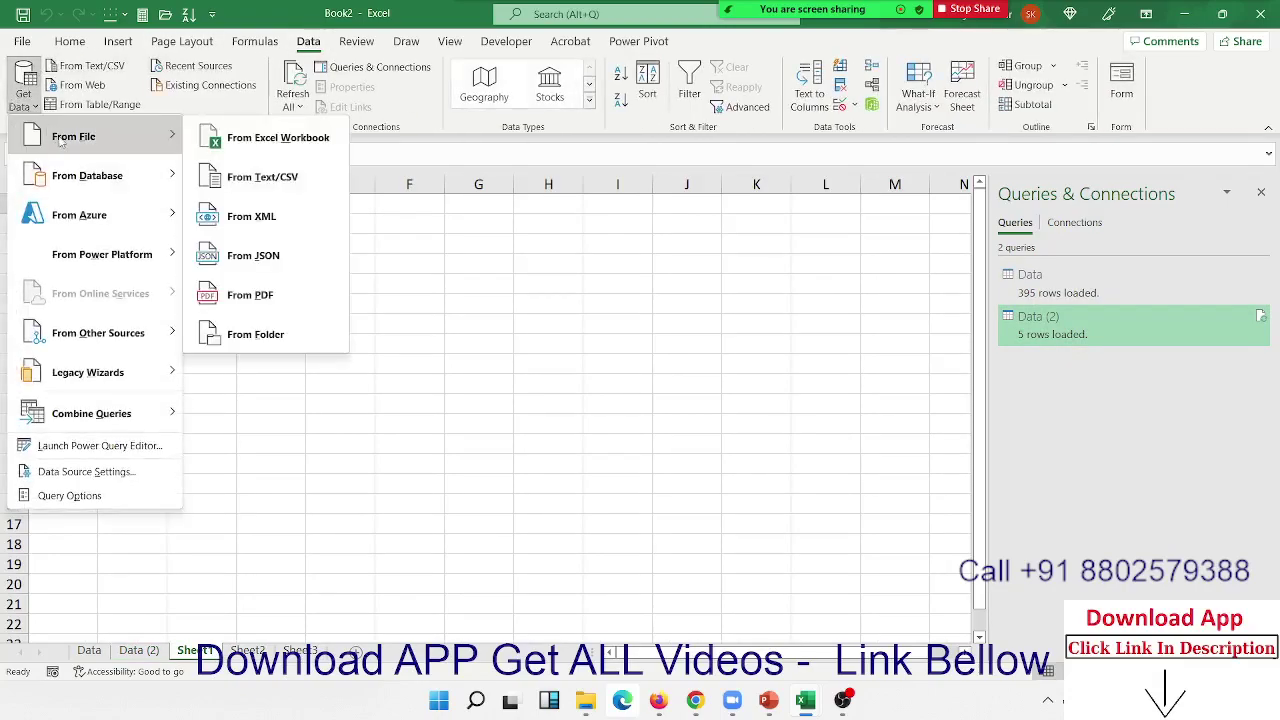
click(235, 176)
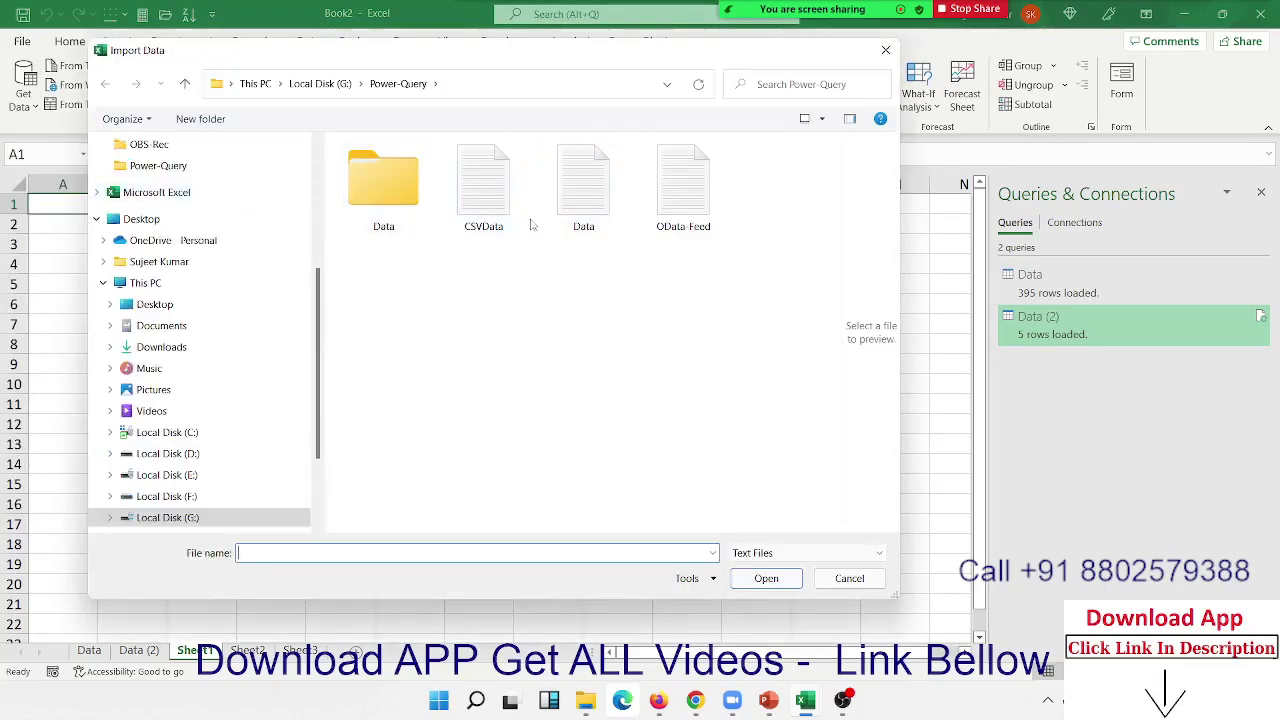
click(500, 226)
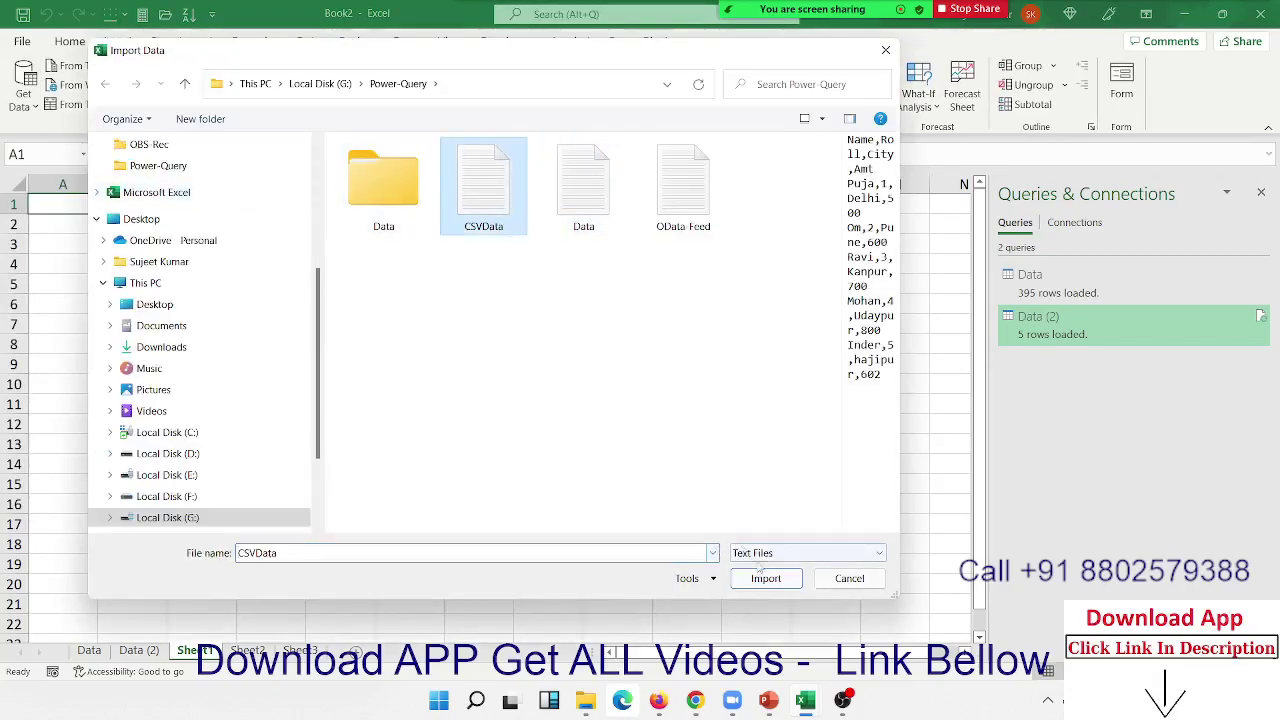
click(779, 588)
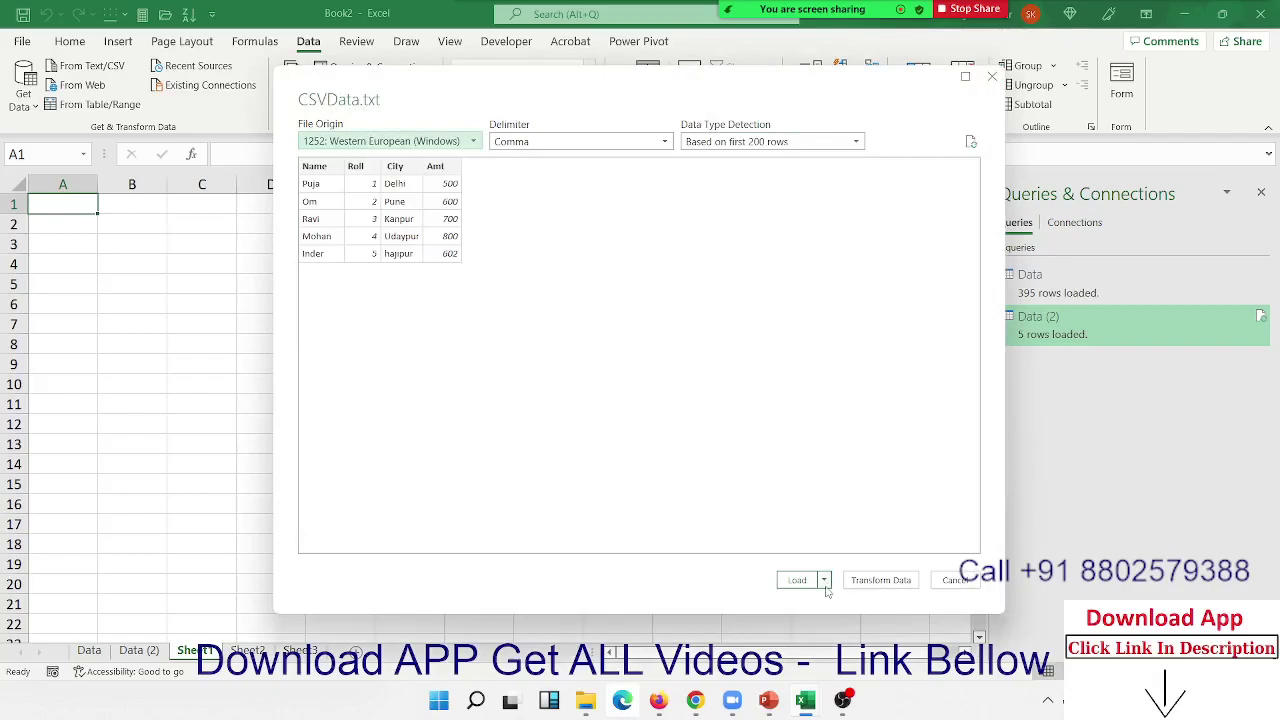
click(805, 578)
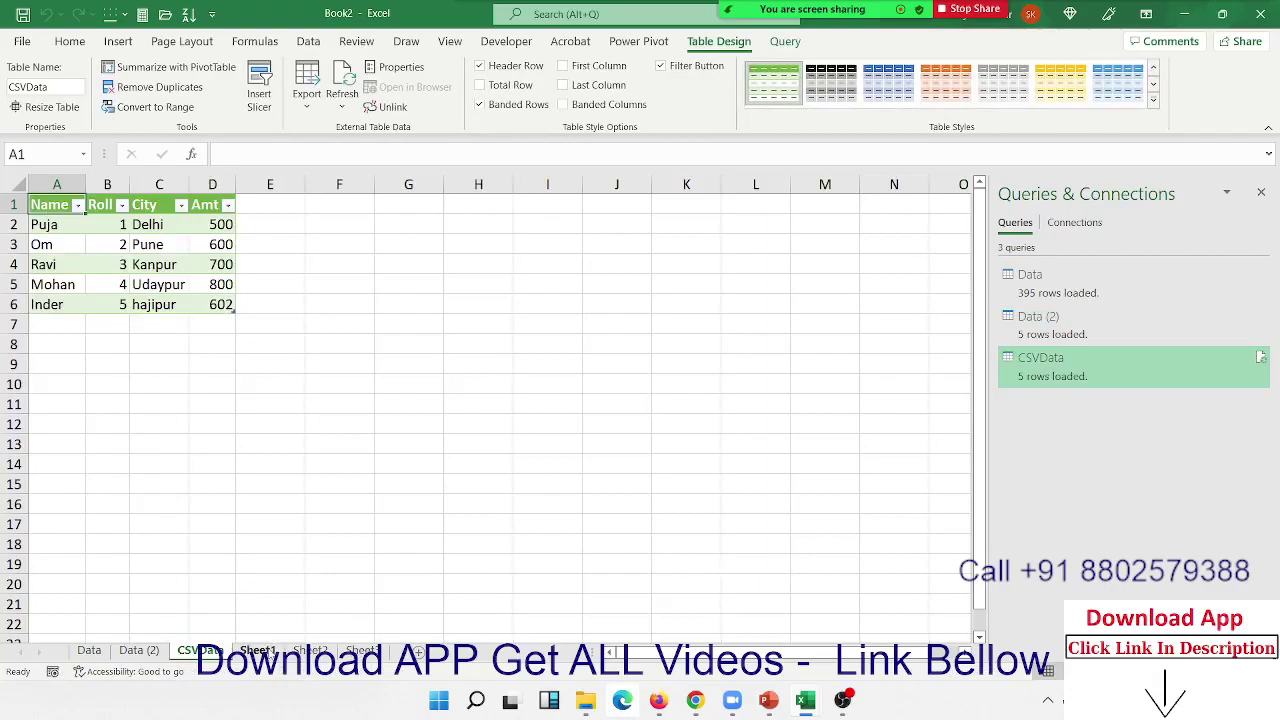
click(270, 650)
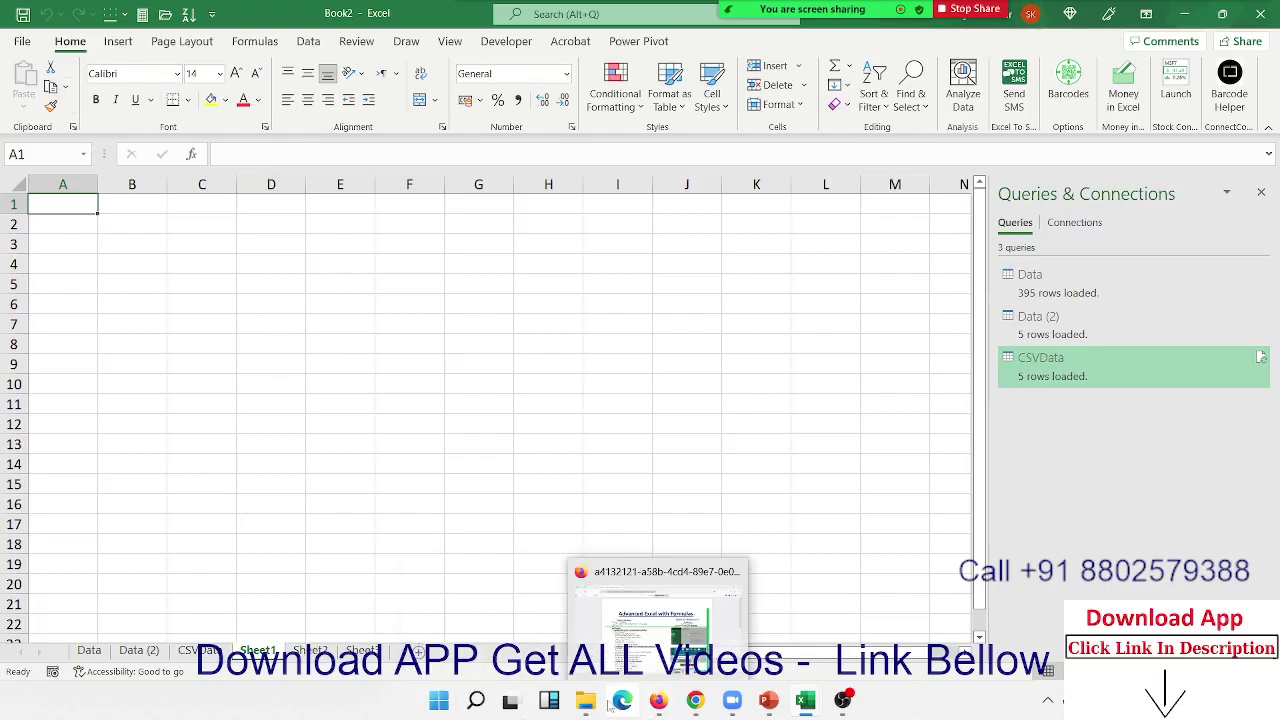
- Bring the Power-Query Explorer window forward and browse drives D: and E:
mouse_move(588, 703)
click(547, 662)
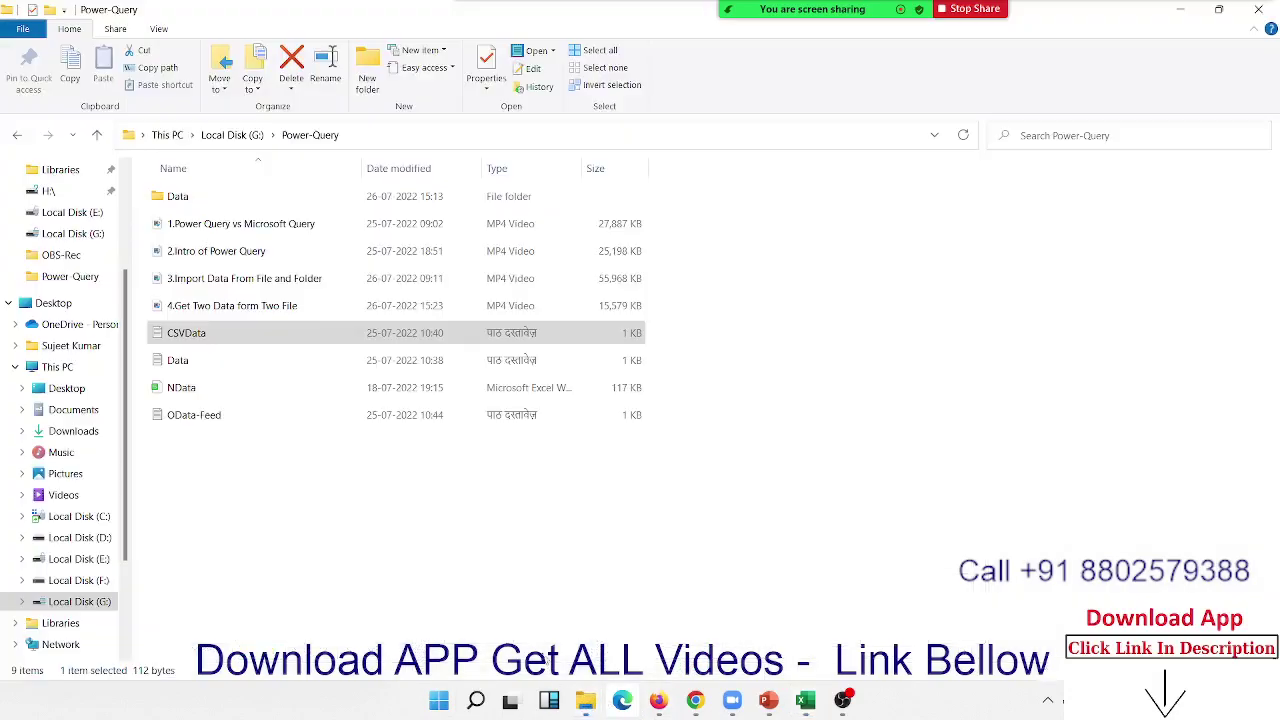
click(306, 530)
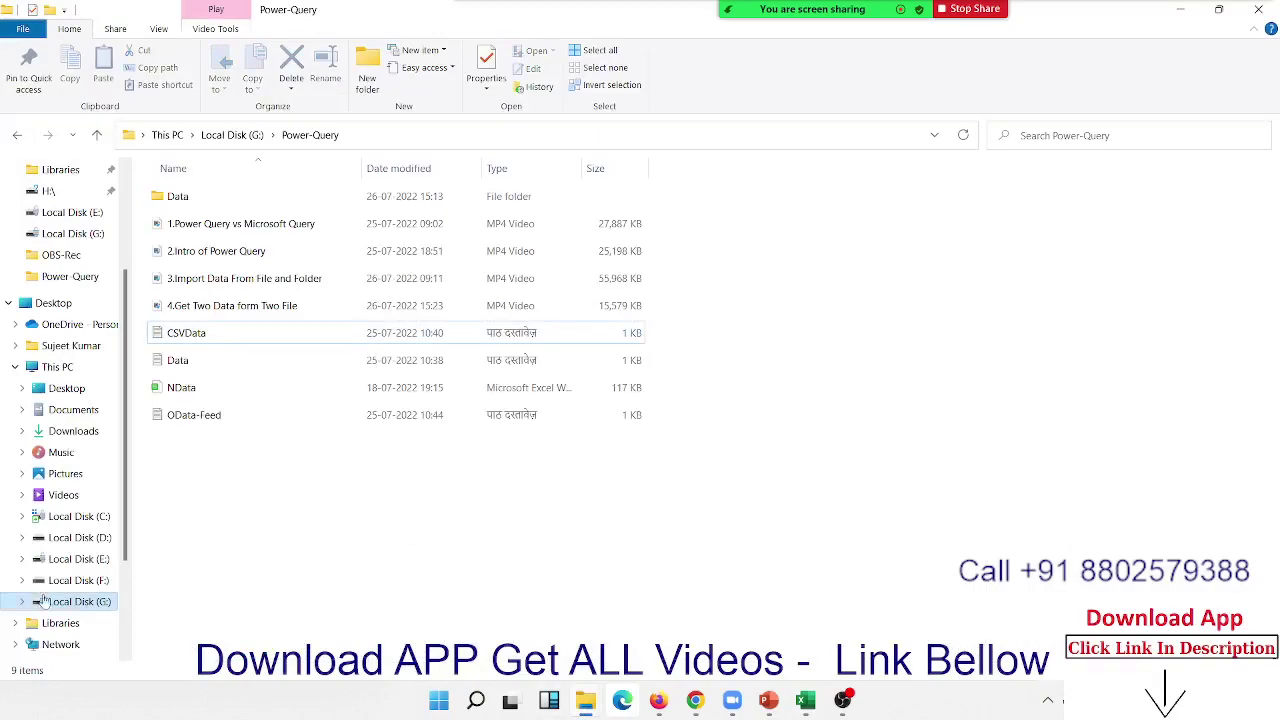
click(78, 541)
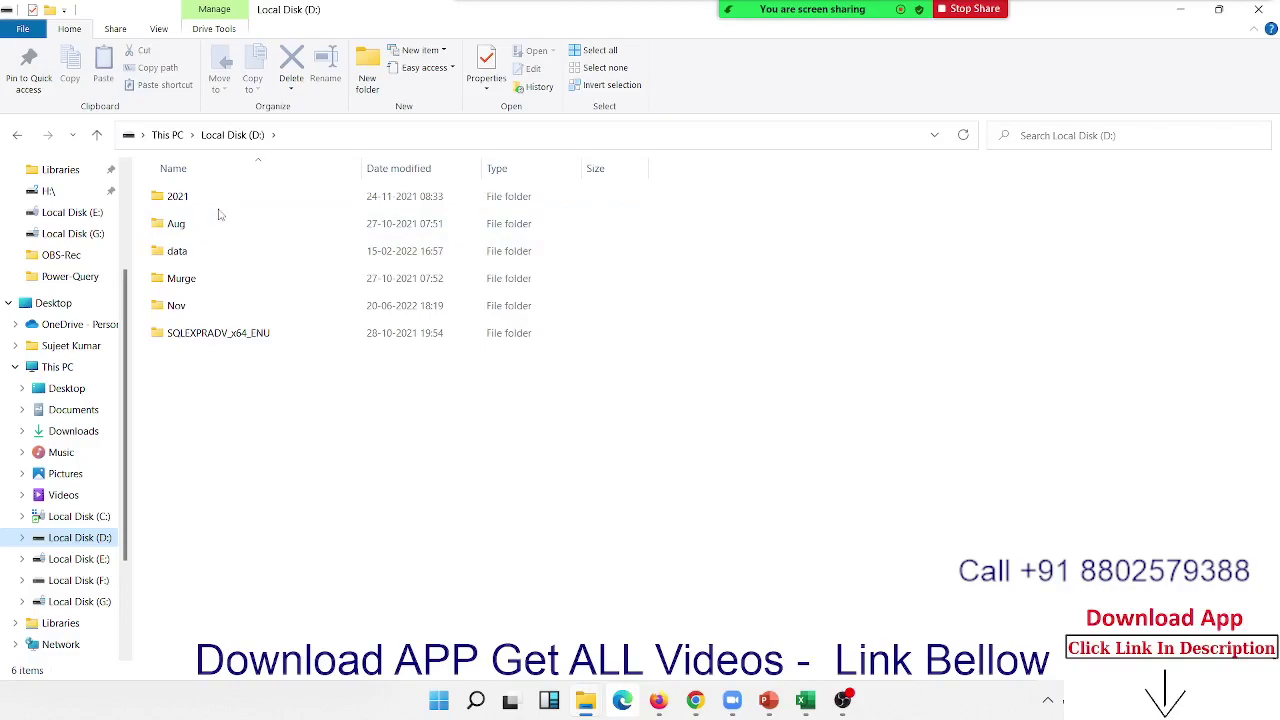
click(78, 559)
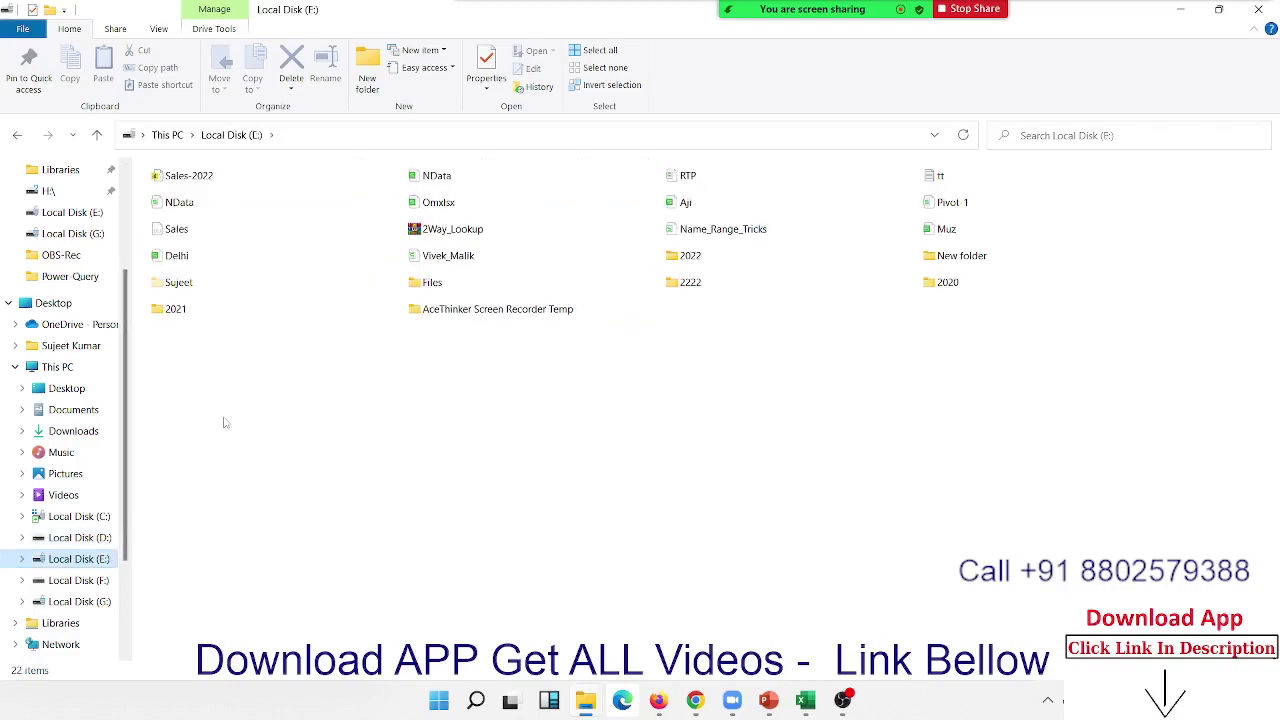
- Look inside the 2021 and 2022 folders on drive E:, then return to the E: listing
double_click(201, 318)
scroll(225, 420, down, 3)
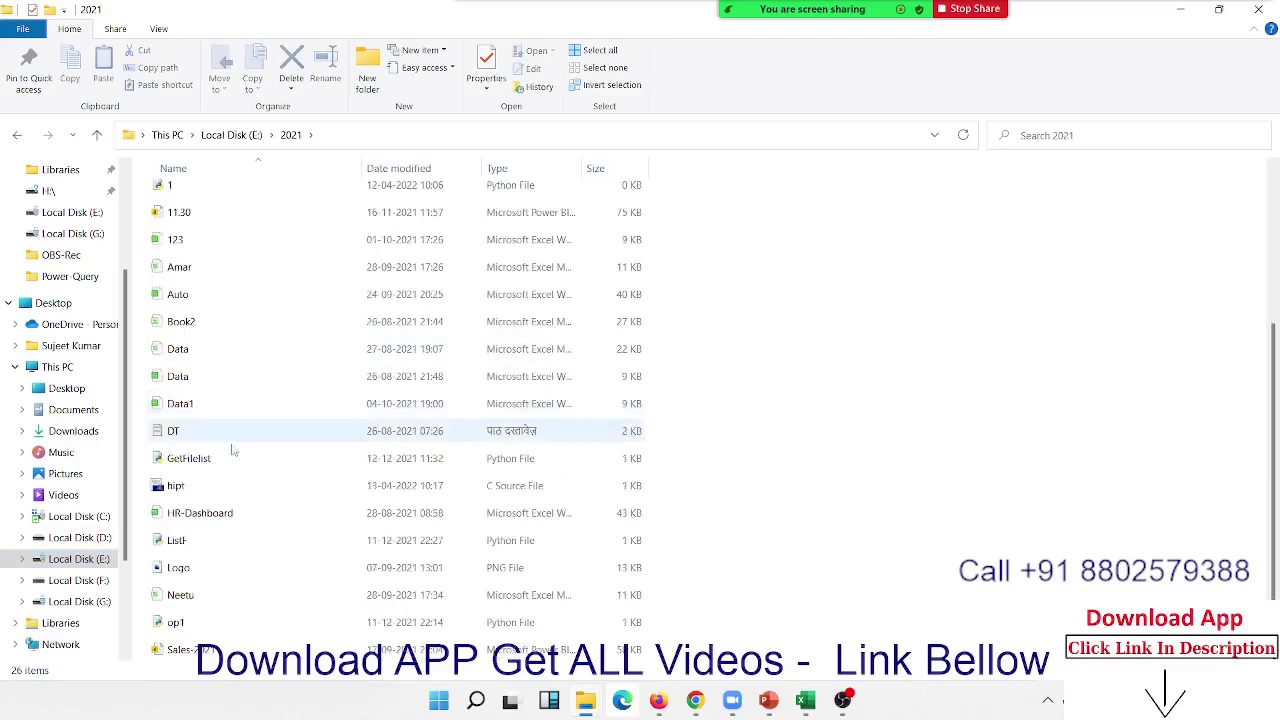
scroll(255, 632, up, 3)
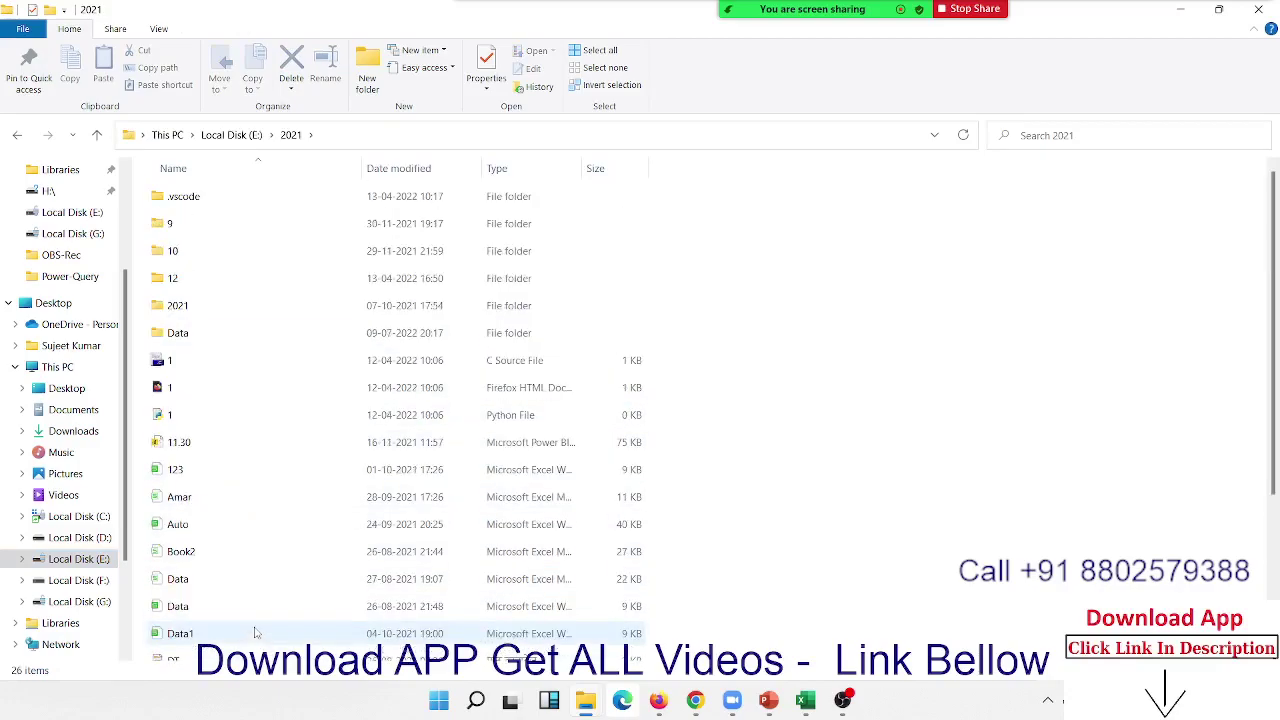
click(16, 133)
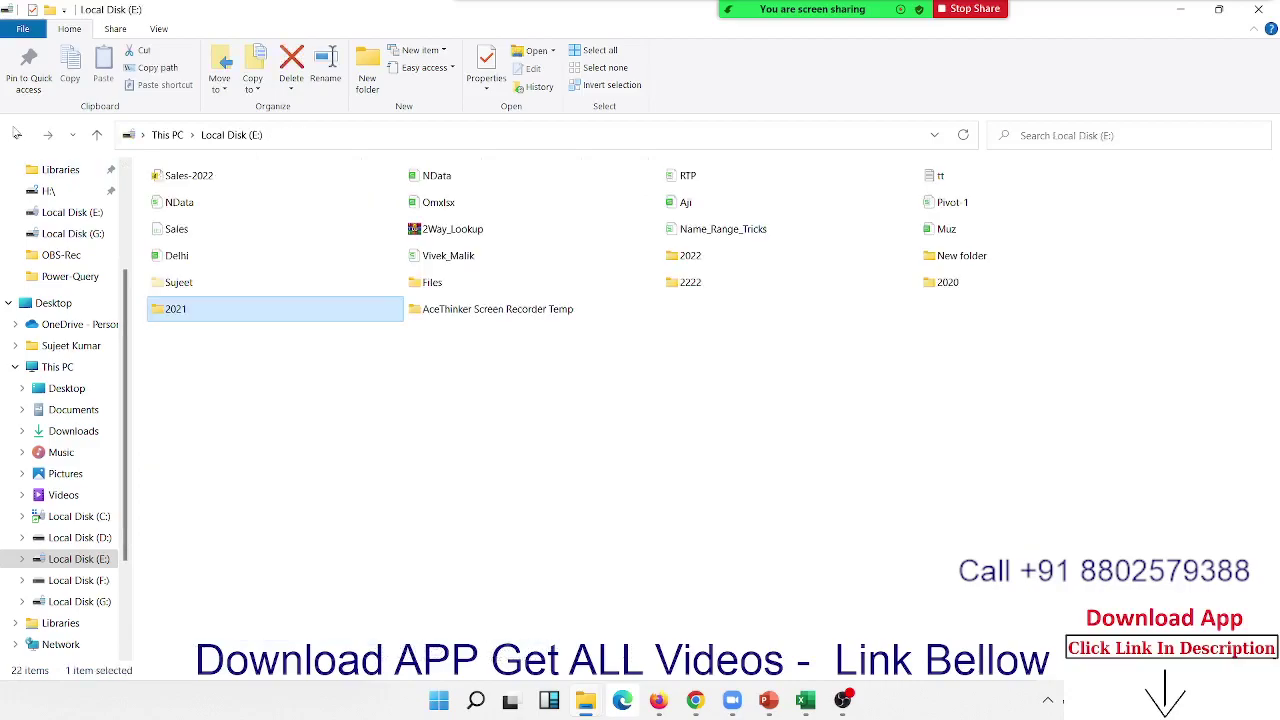
double_click(690, 262)
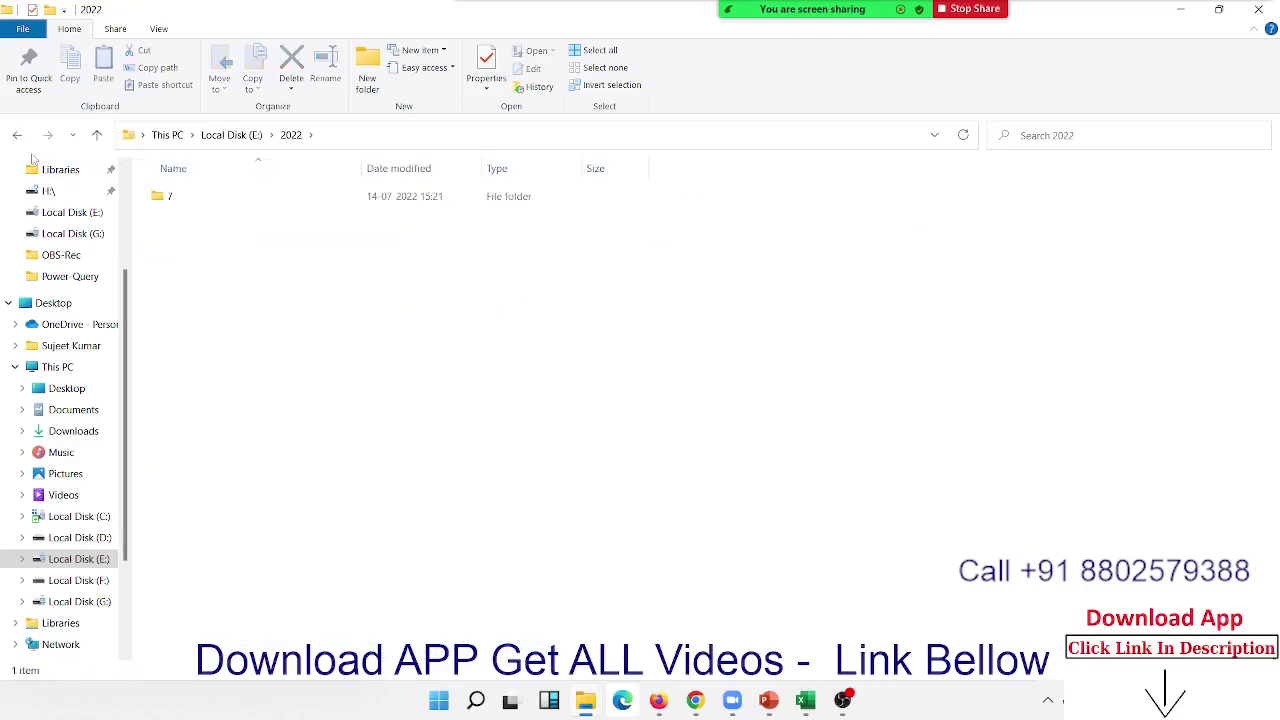
double_click(165, 196)
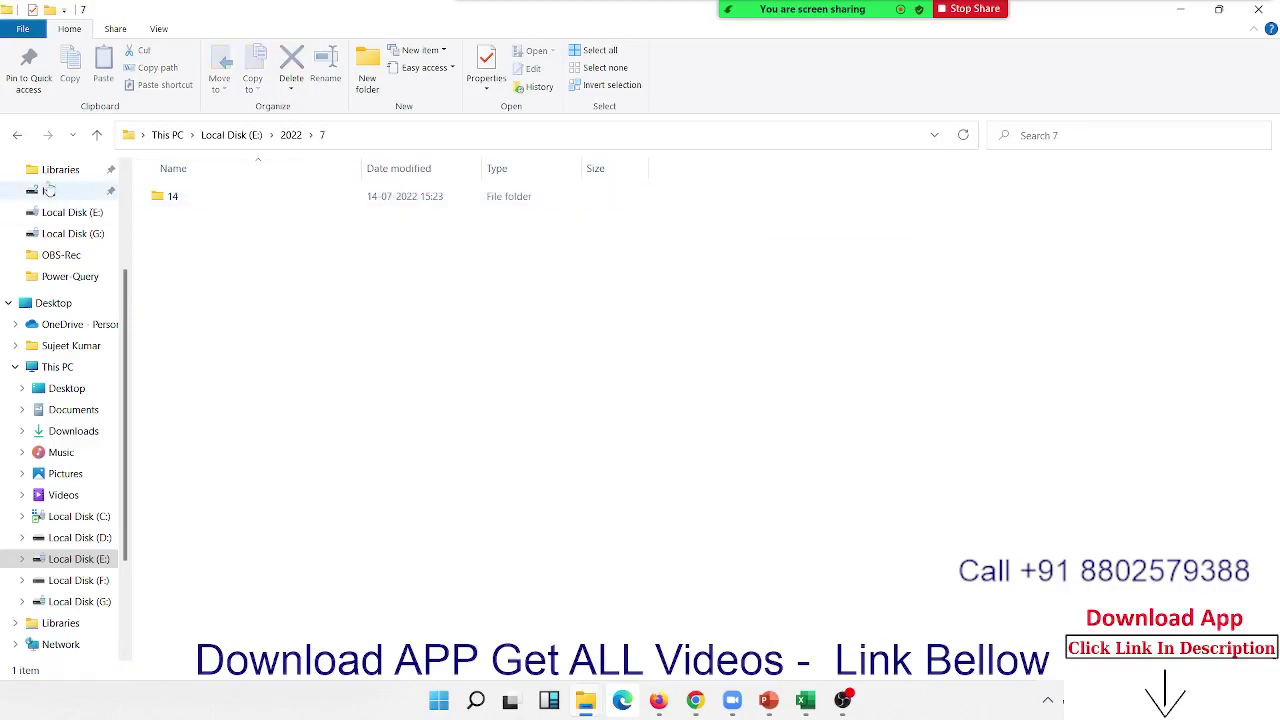
click(17, 135)
click(17, 135)
- Open and close the meeting participants list and its options
click(736, 20)
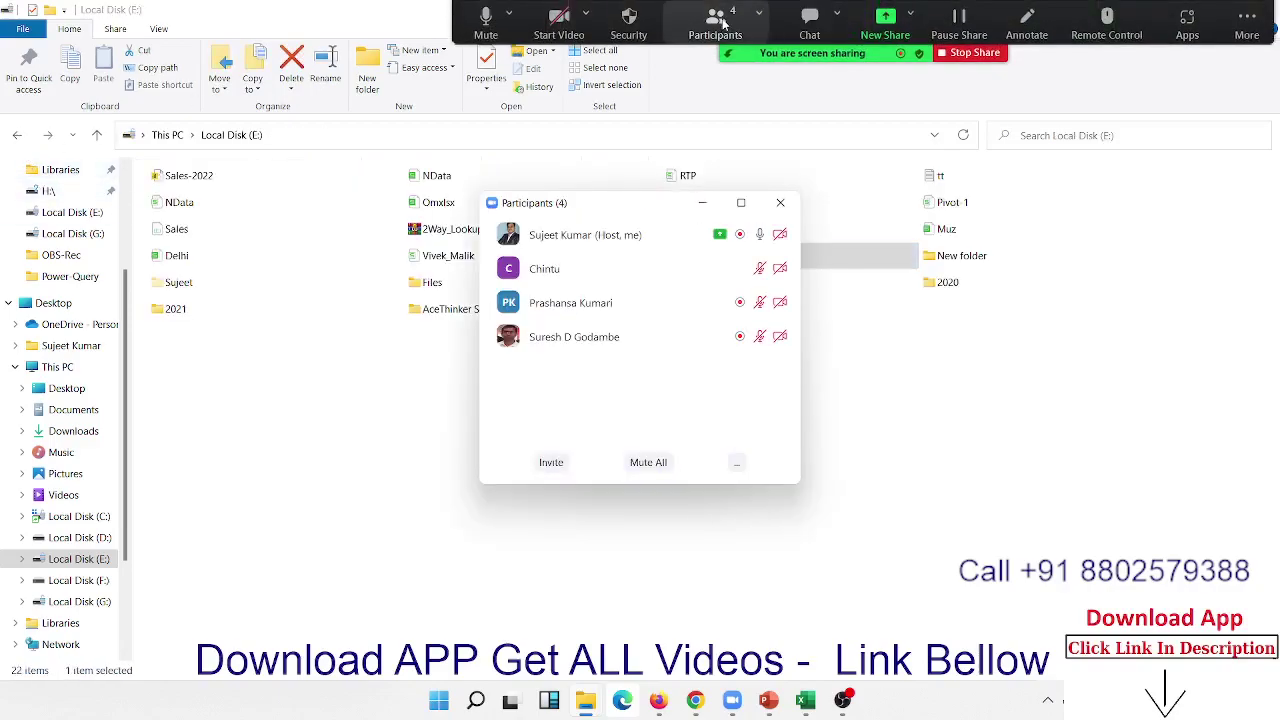
click(762, 268)
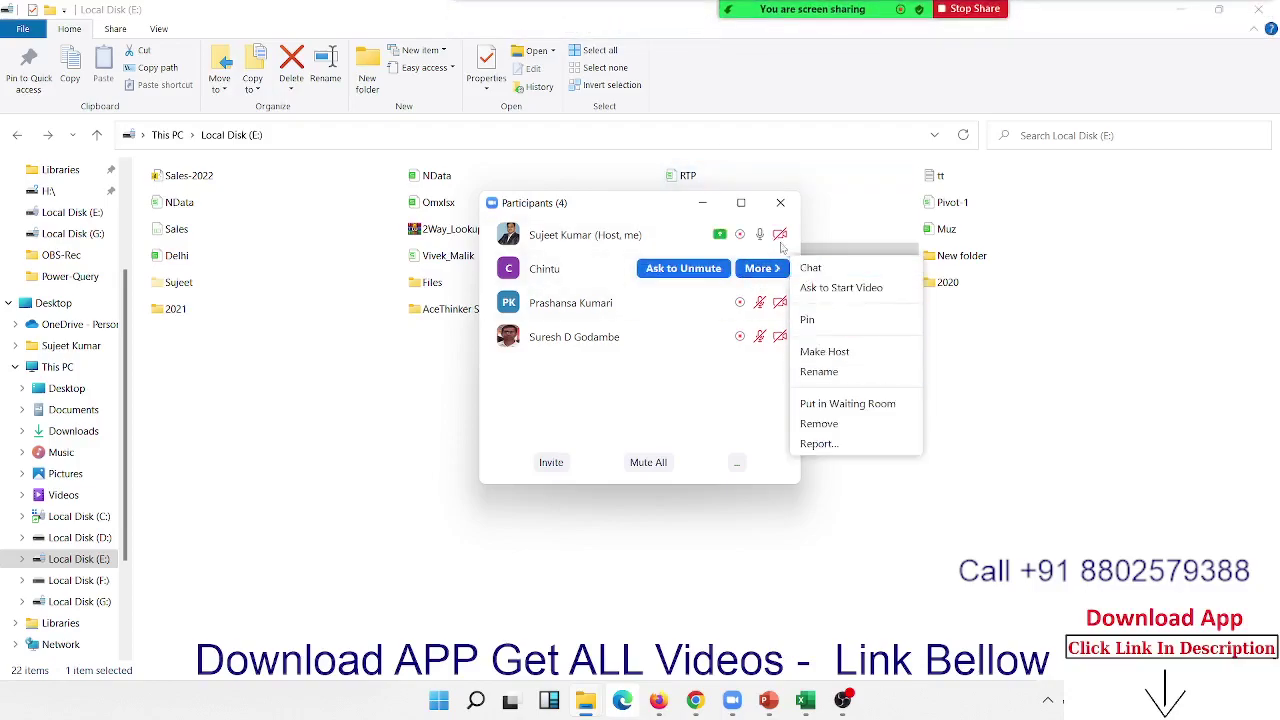
click(780, 202)
click(780, 202)
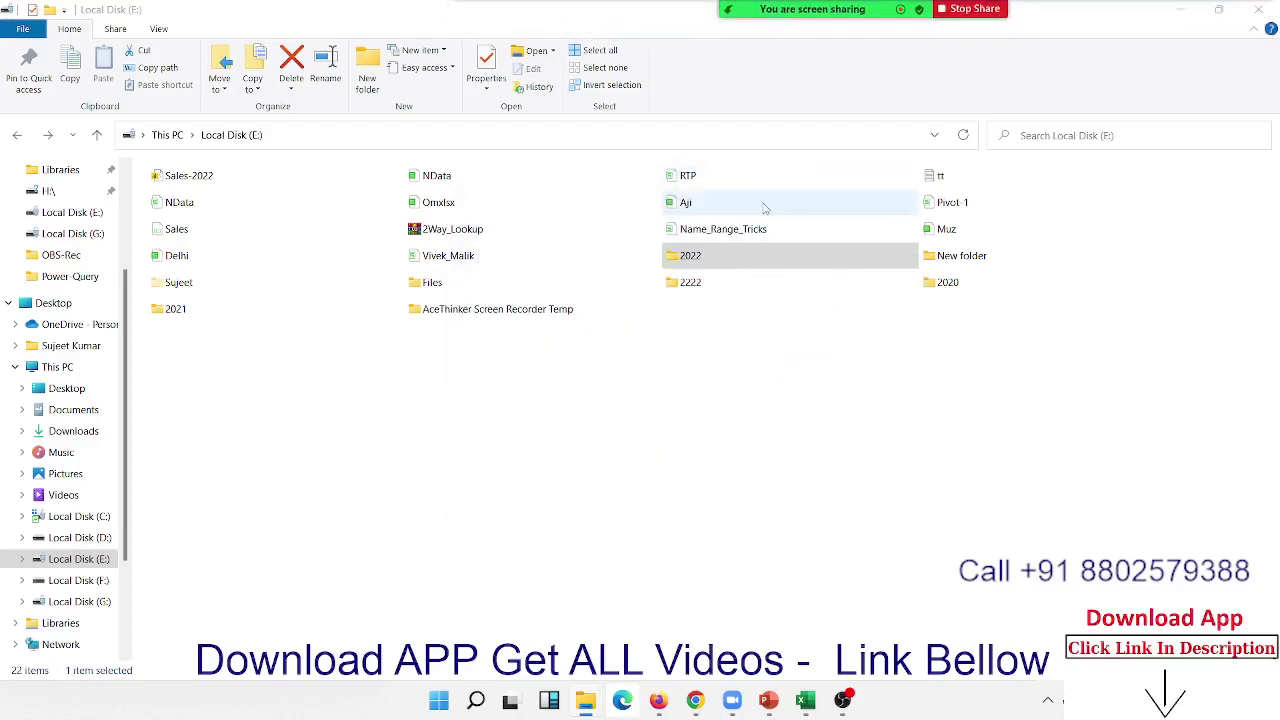
- Open Data.pdf from the 2222 folder on drive E: in WPS Office
double_click(714, 289)
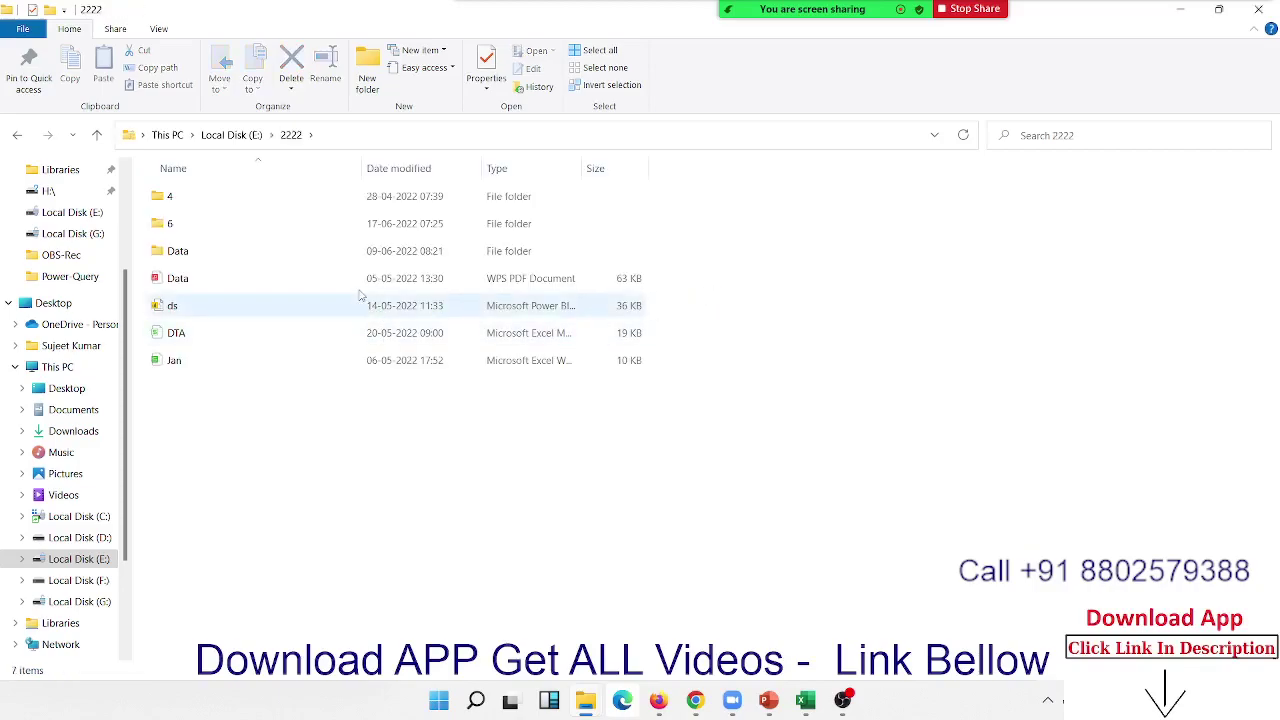
double_click(361, 288)
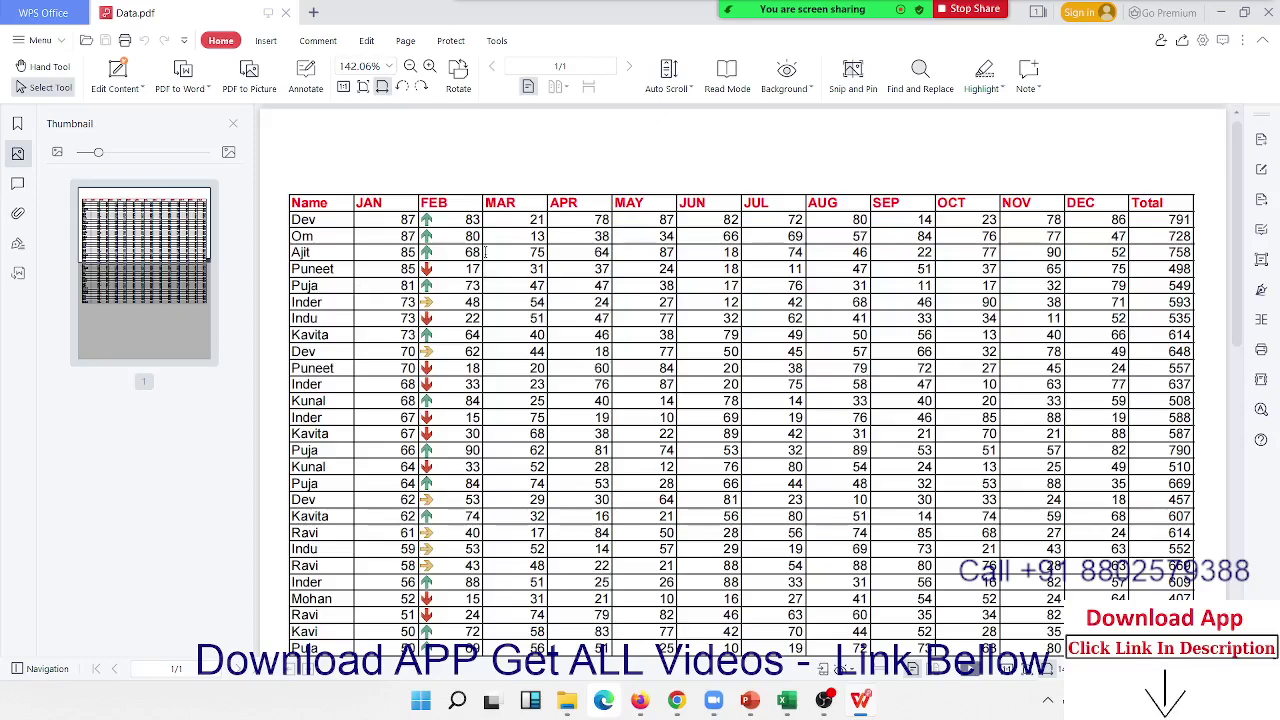
- Select rows of the JAN–DEC marks table in Data.pdf
drag(485, 252, 760, 376)
drag(466, 252, 566, 347)
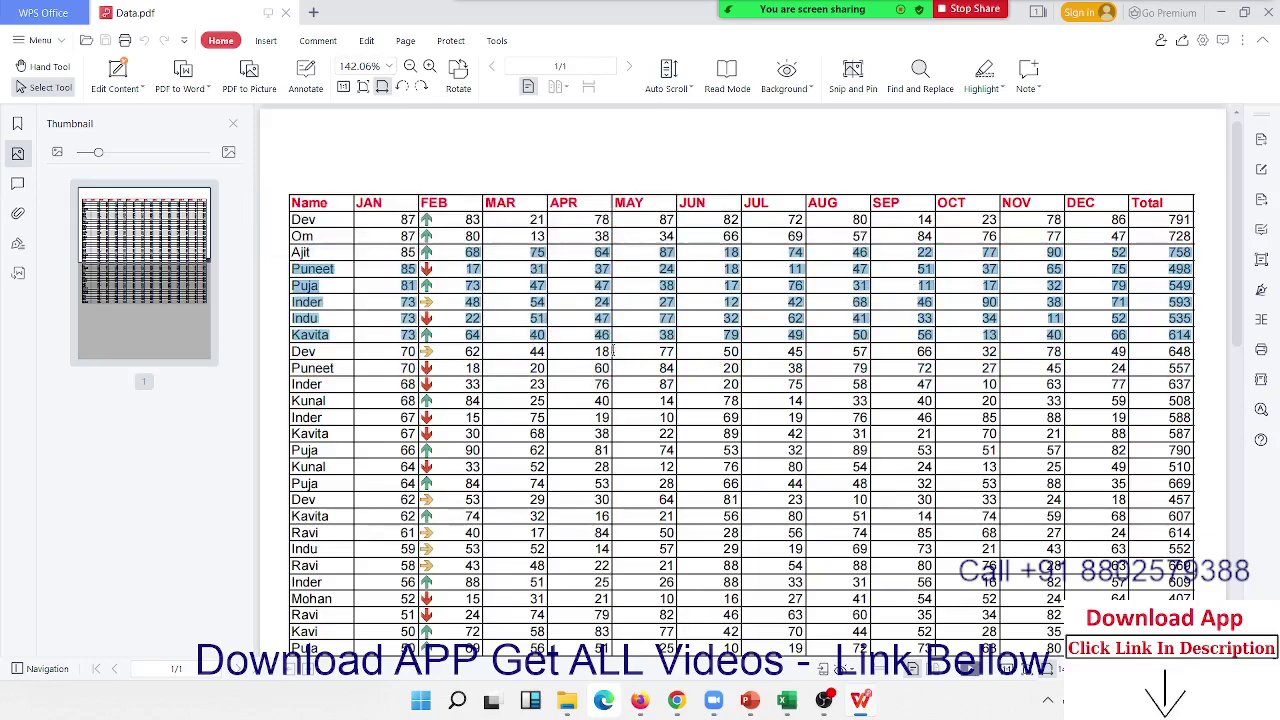
click(324, 225)
drag(318, 204, 340, 515)
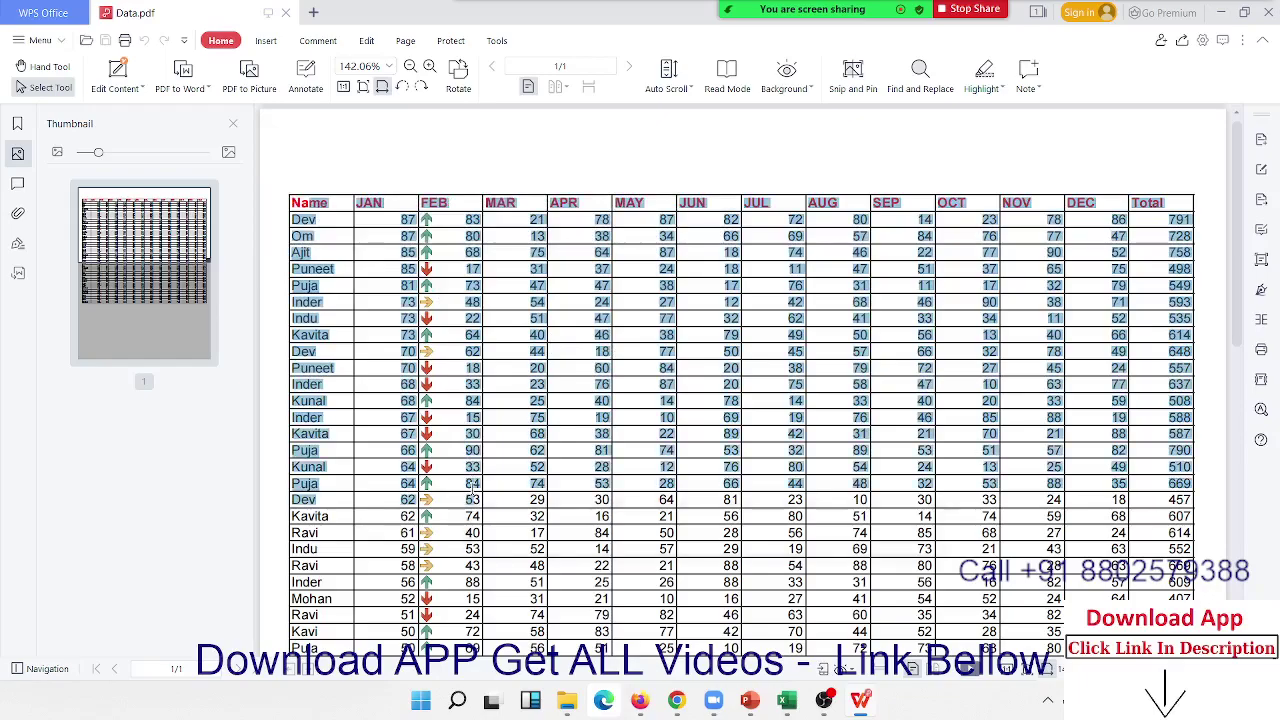
click(391, 231)
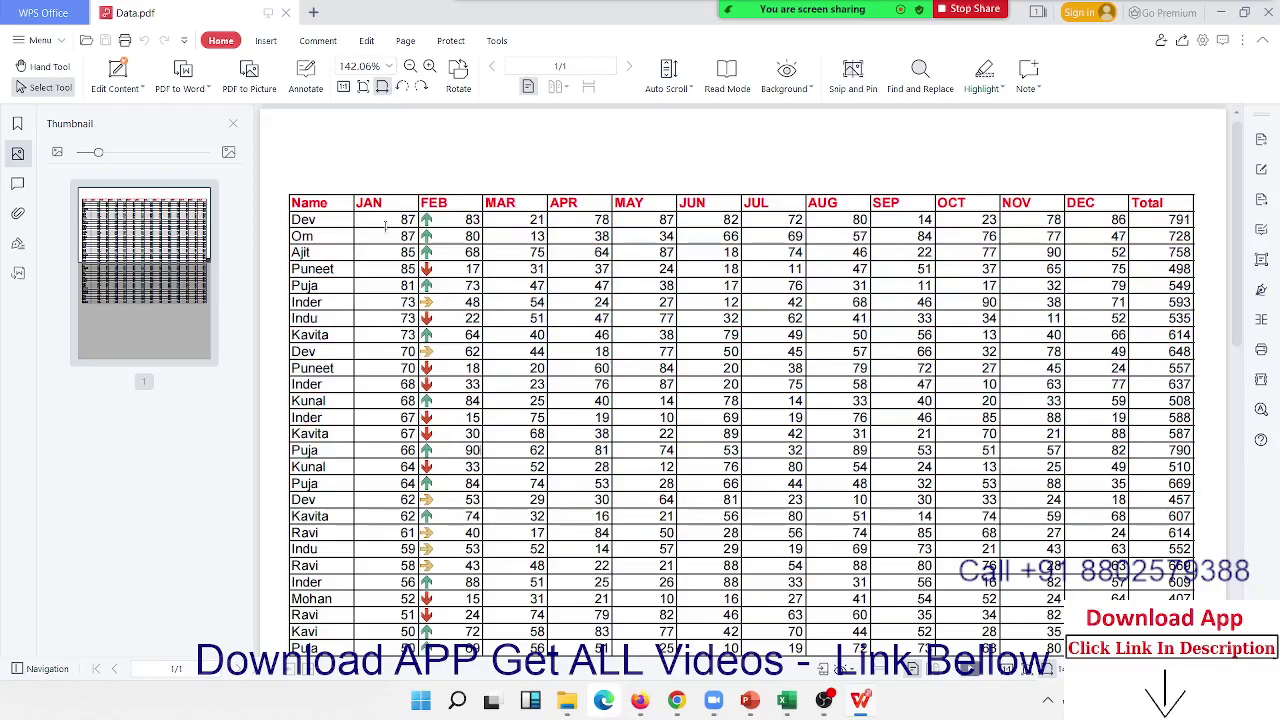
- Scroll through Data.pdf and close it
scroll(638, 373, down, 5)
scroll(638, 373, down, 5)
scroll(638, 373, down, 5)
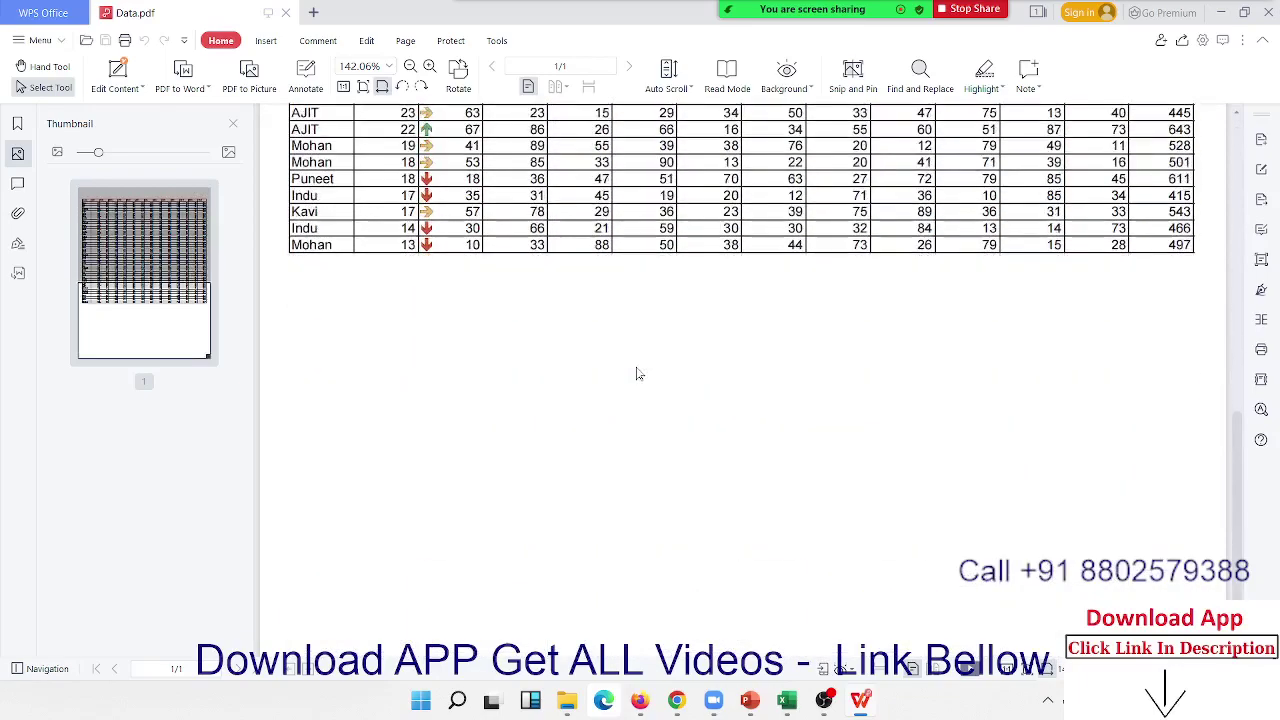
scroll(634, 371, up, 5)
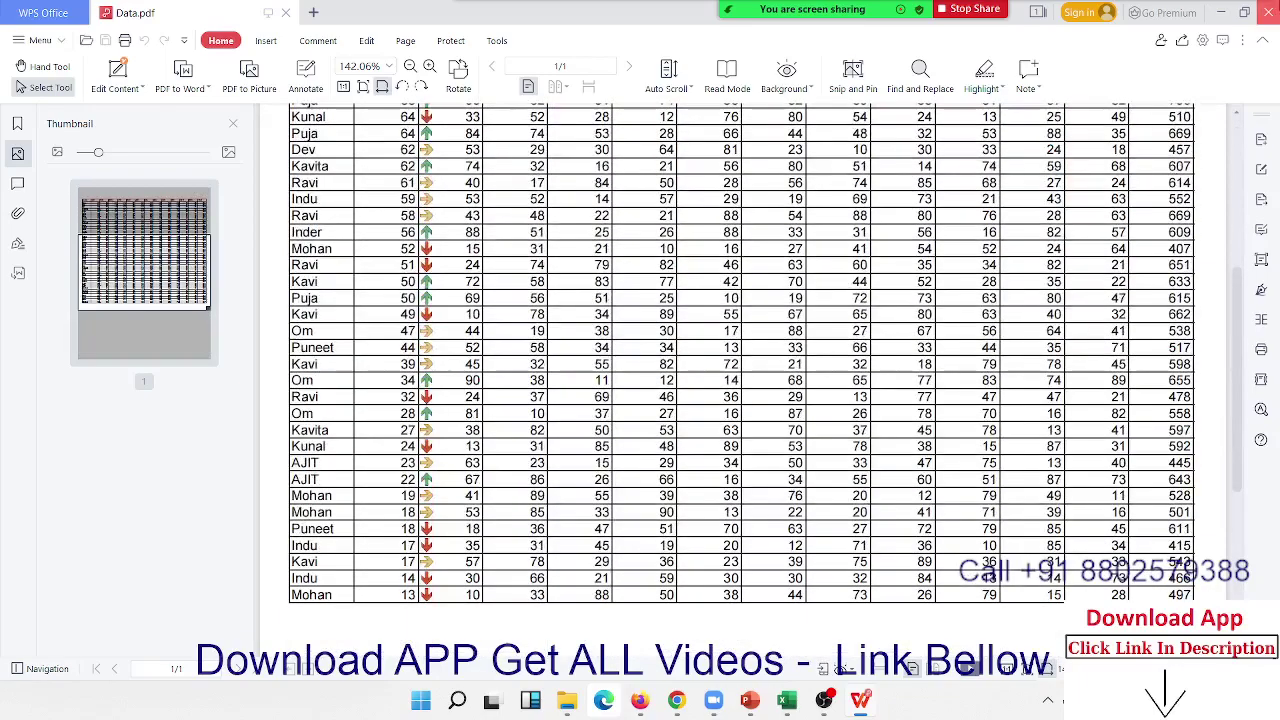
click(1266, 12)
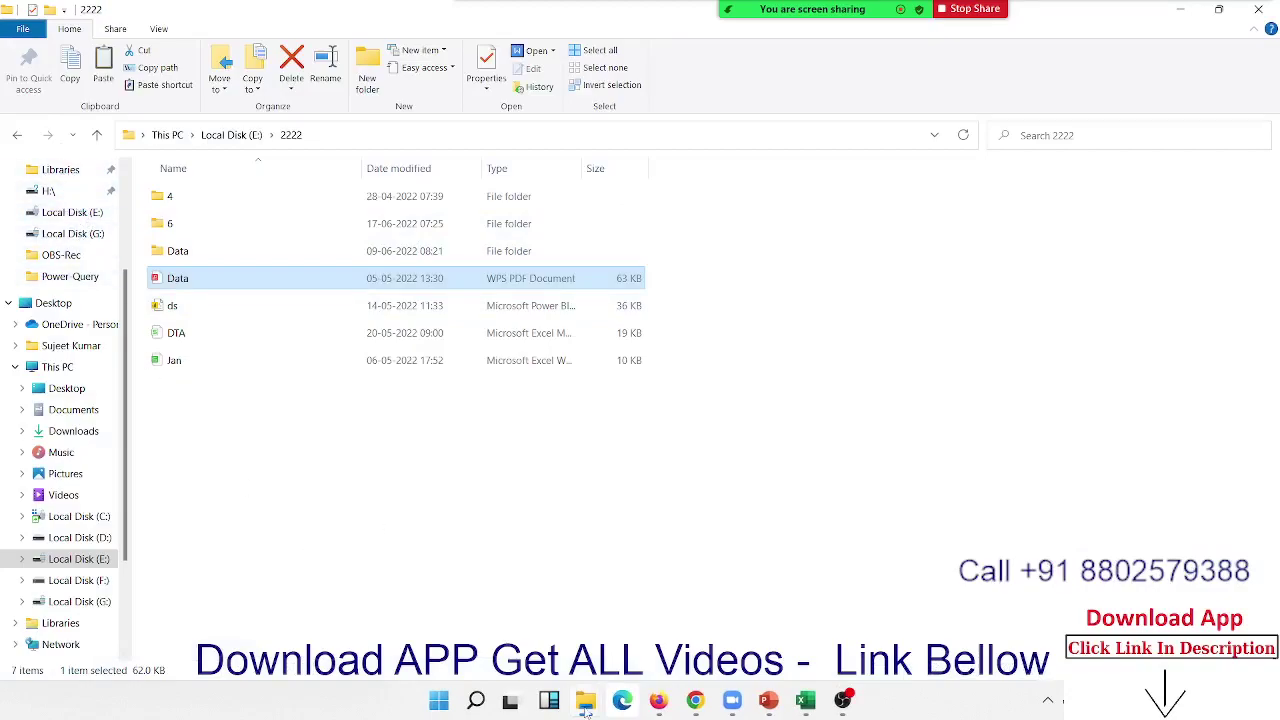
- Paste the Data PDF into the Power-Query folder on drive G:
mouse_move(585, 700)
click(680, 600)
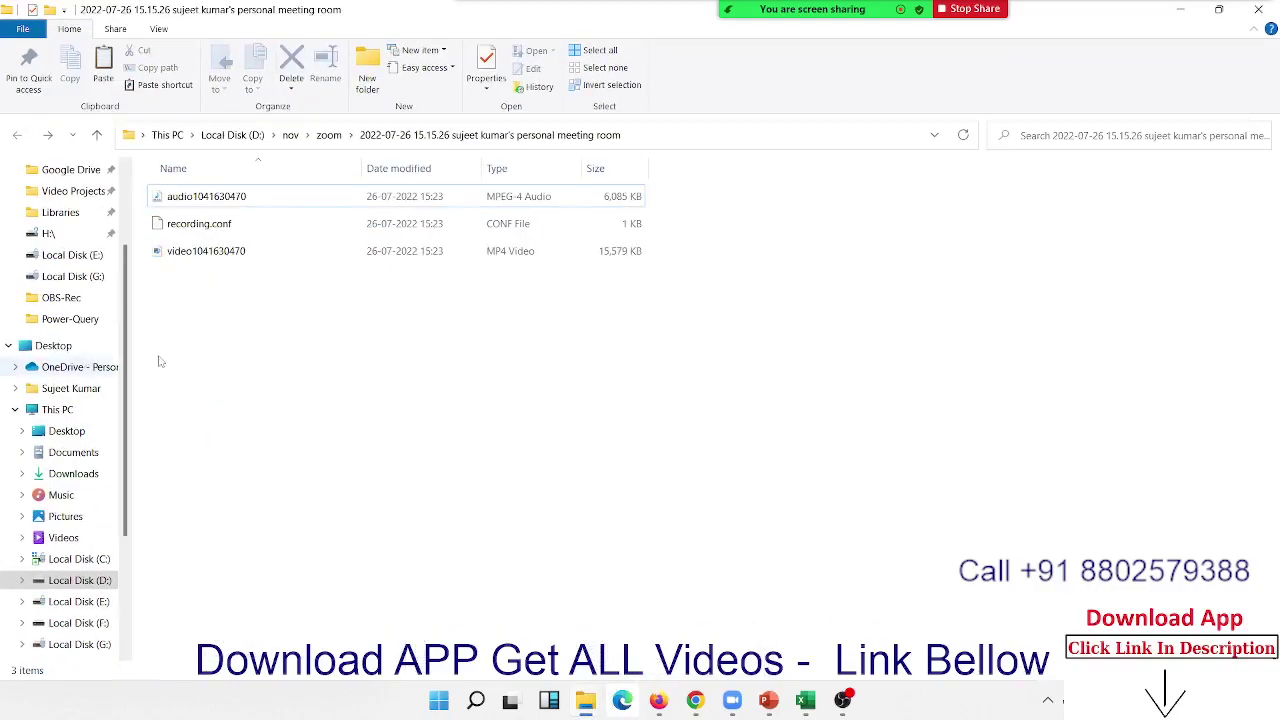
click(78, 644)
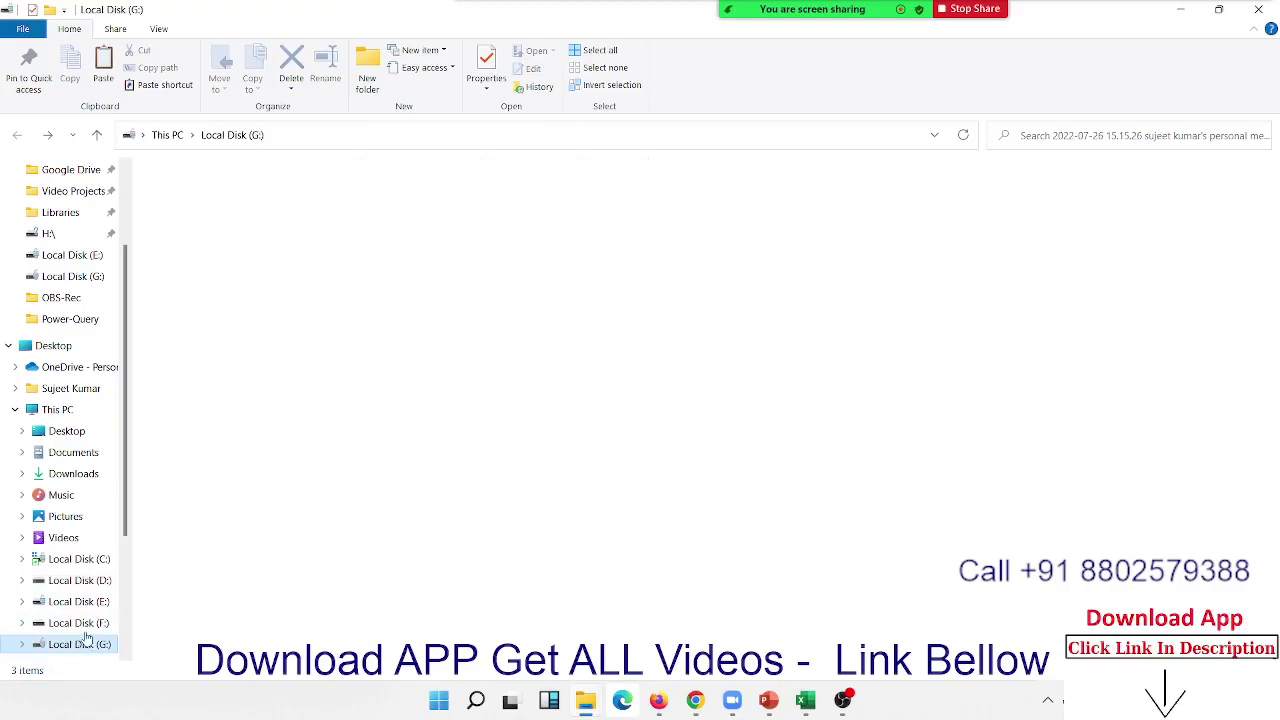
double_click(200, 305)
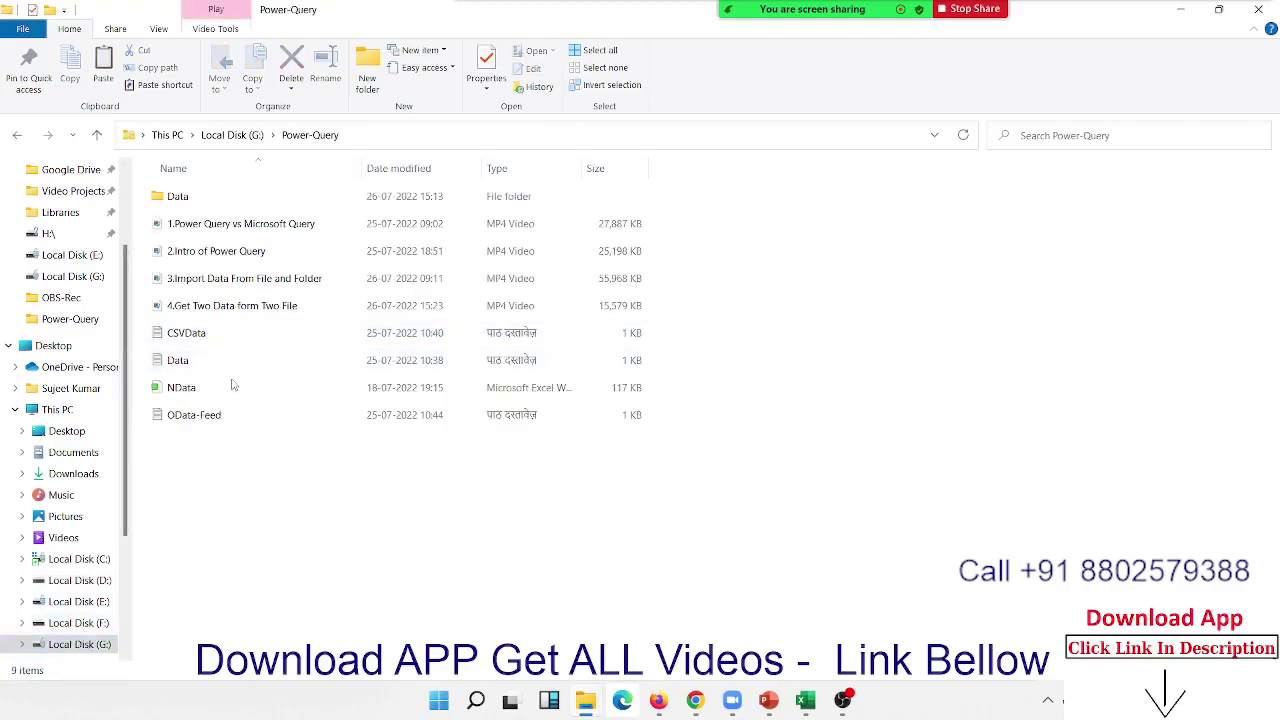
key(ctrl+v)
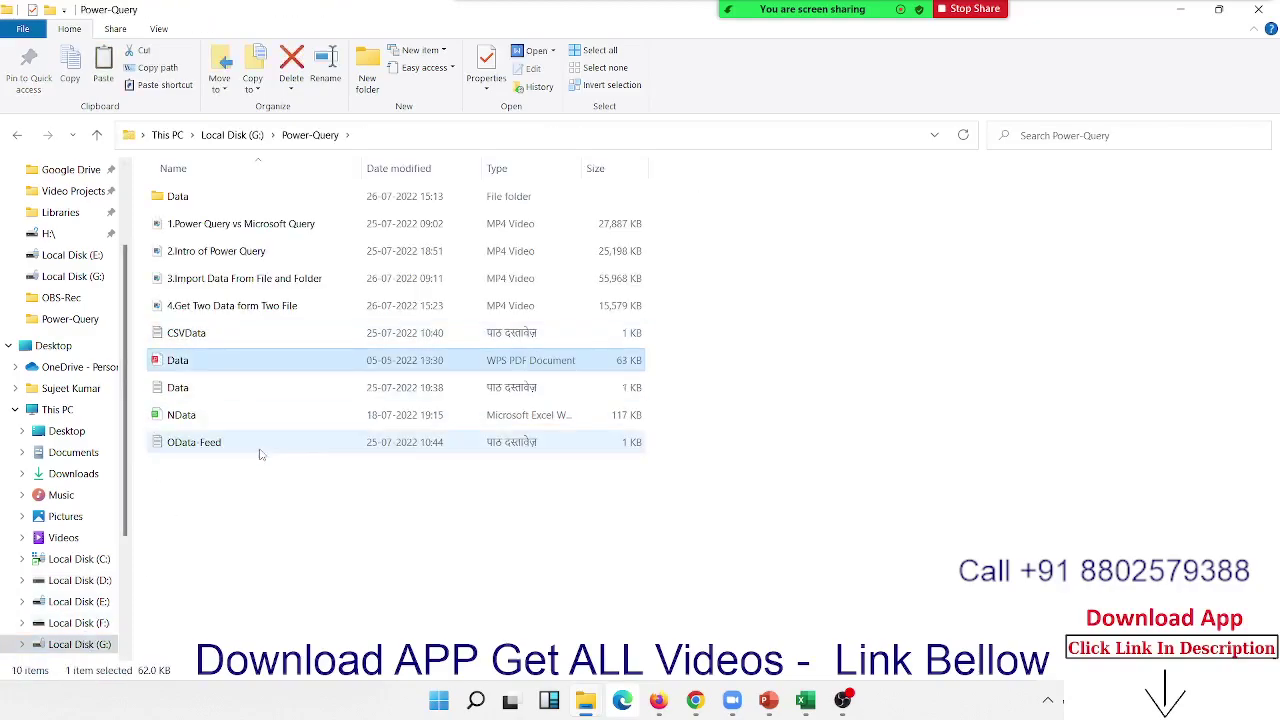
- Switch back to the 2222 window and go up to the Local Disk (E:) listing
key(super+Tab)
key(Return)
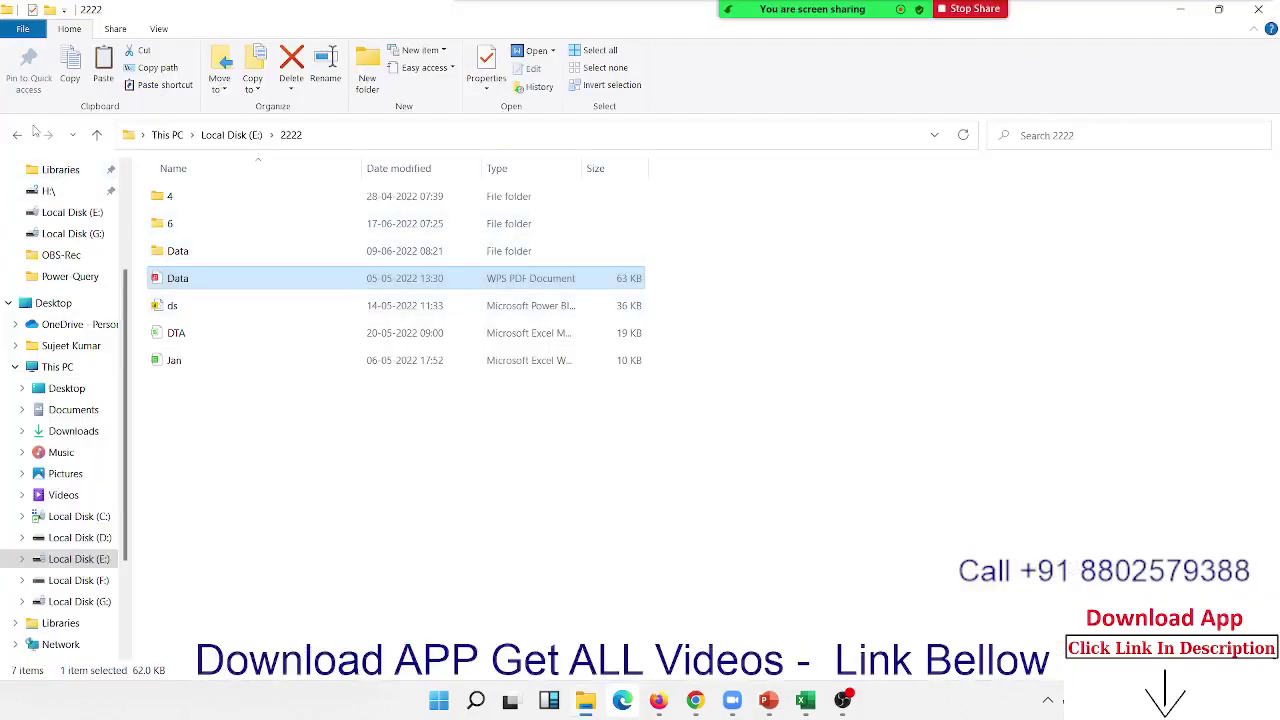
click(231, 135)
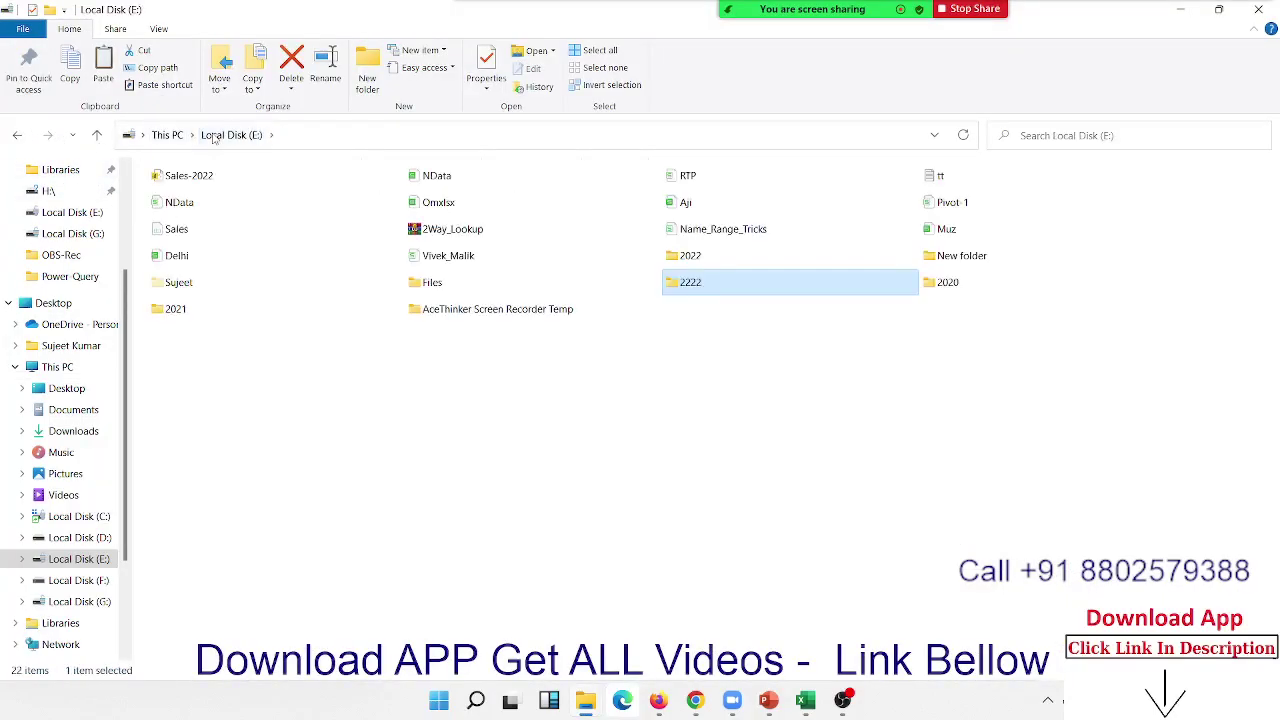
- Open the Files folder on drive E: and scroll through its contents
double_click(525, 290)
scroll(323, 449, down, 6)
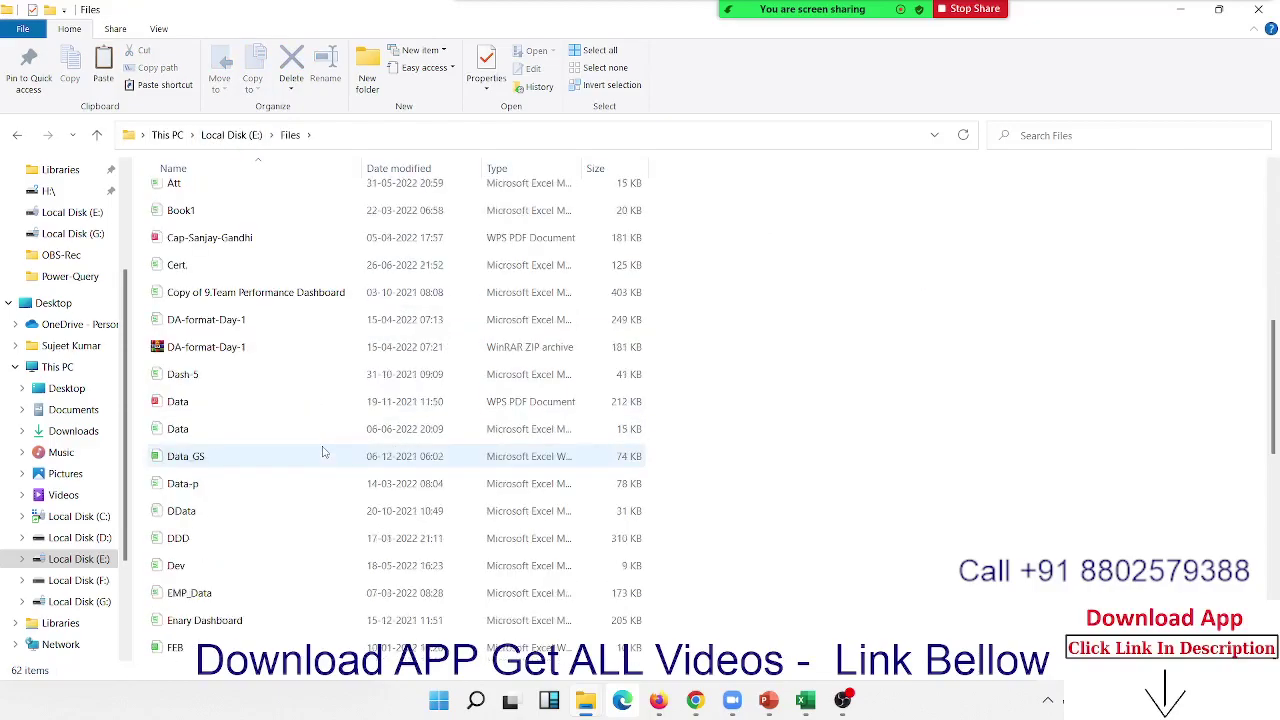
scroll(323, 452, down, 7)
scroll(323, 452, up, 3)
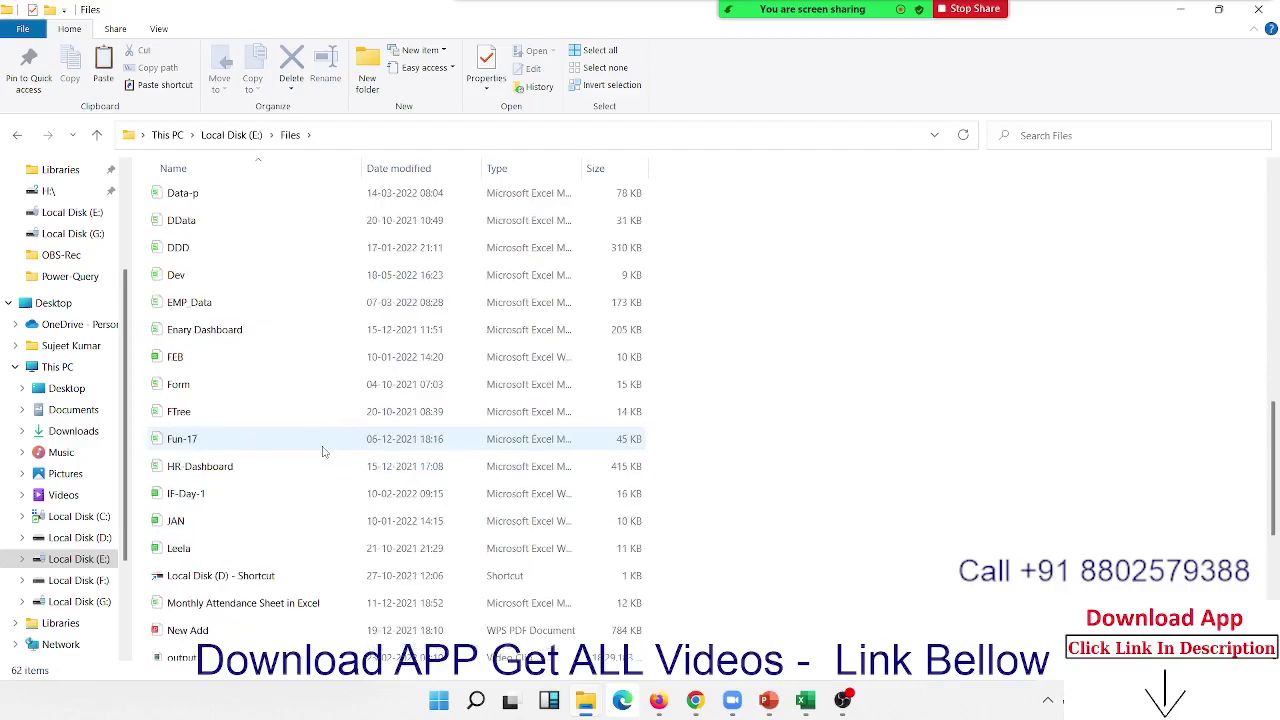
scroll(321, 450, up, 3)
scroll(318, 440, up, 3)
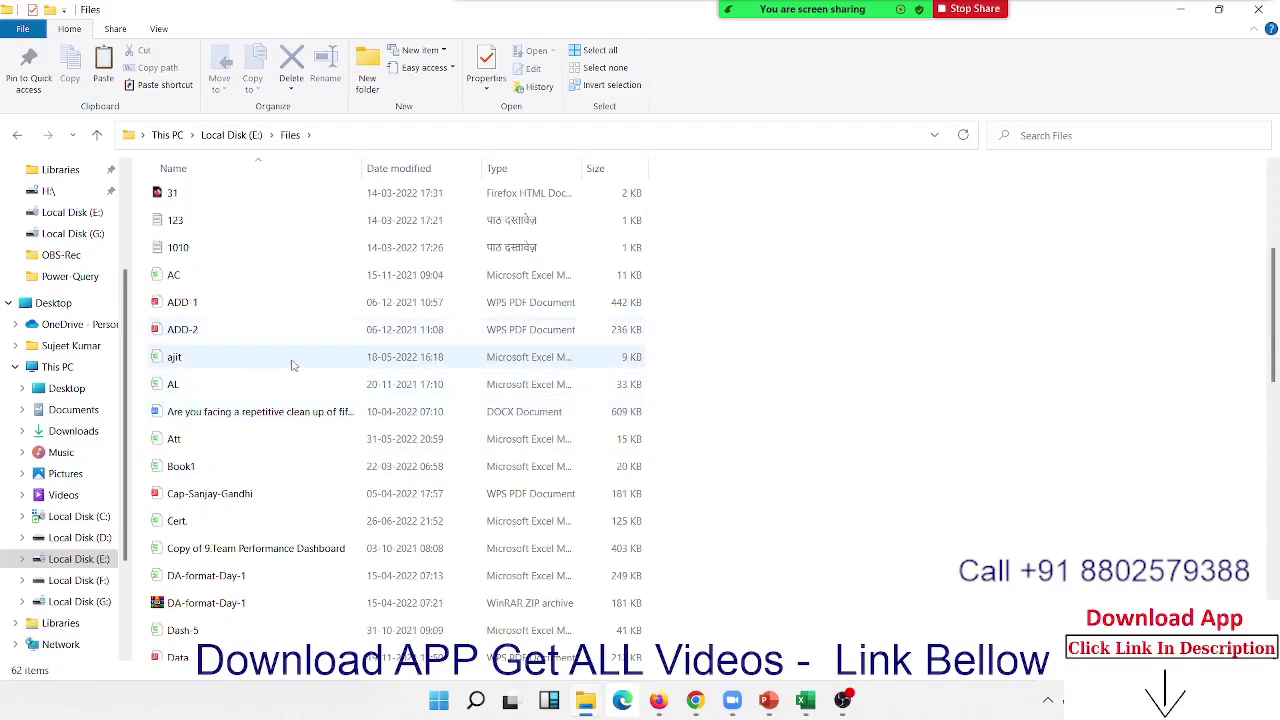
scroll(258, 470, up, 4)
scroll(258, 475, down, 12)
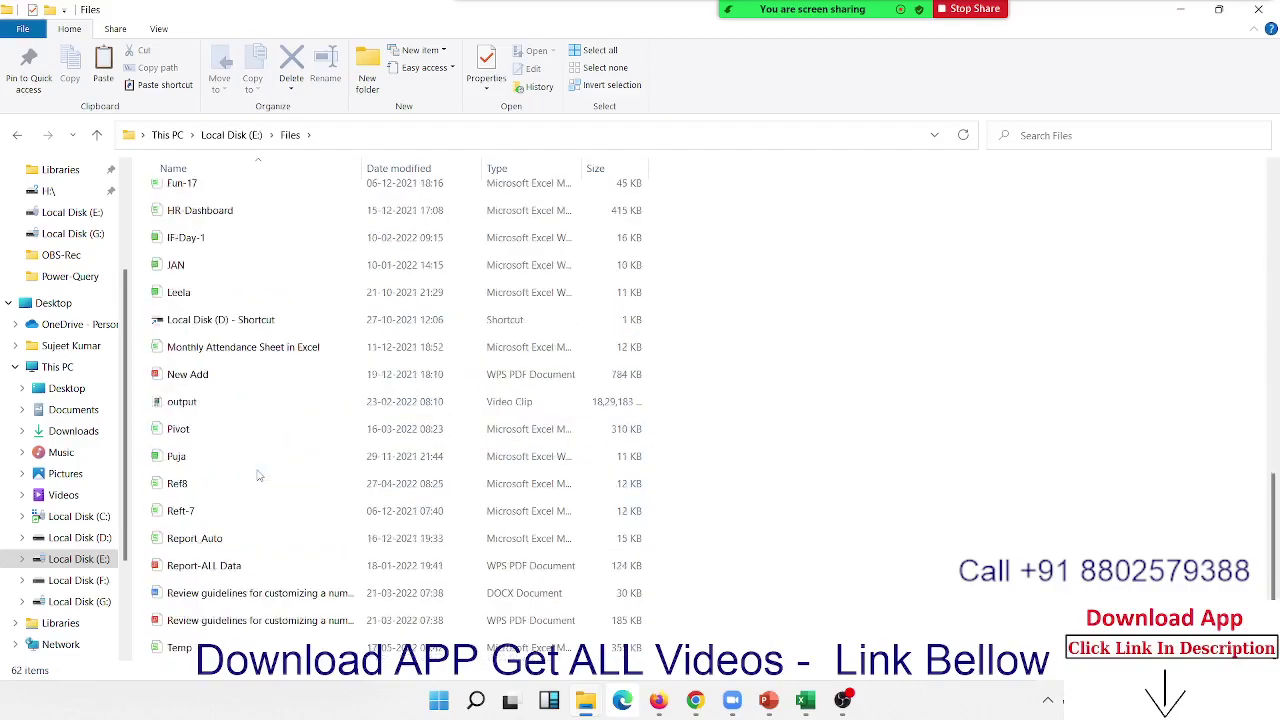
scroll(259, 480, down, 2)
- Select the Data PDF in the Files list and open it in WPS Office
click(252, 485)
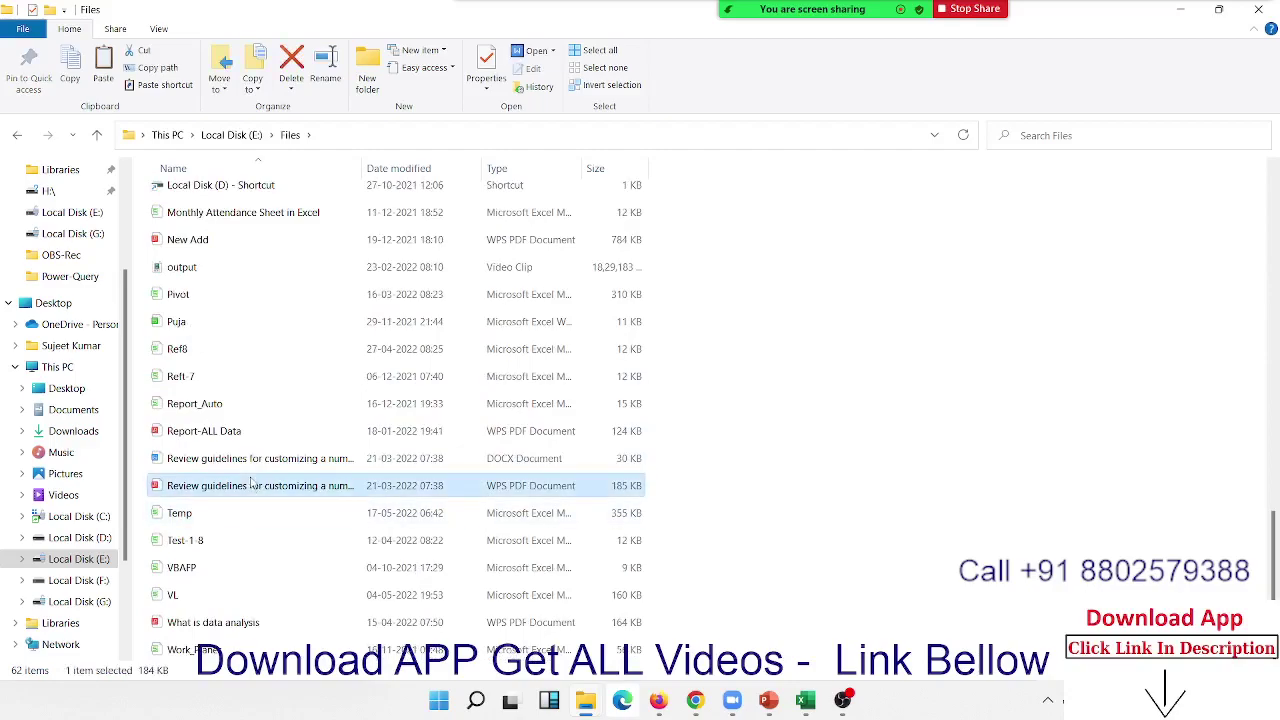
key(d)
key(Down)
key(Down)
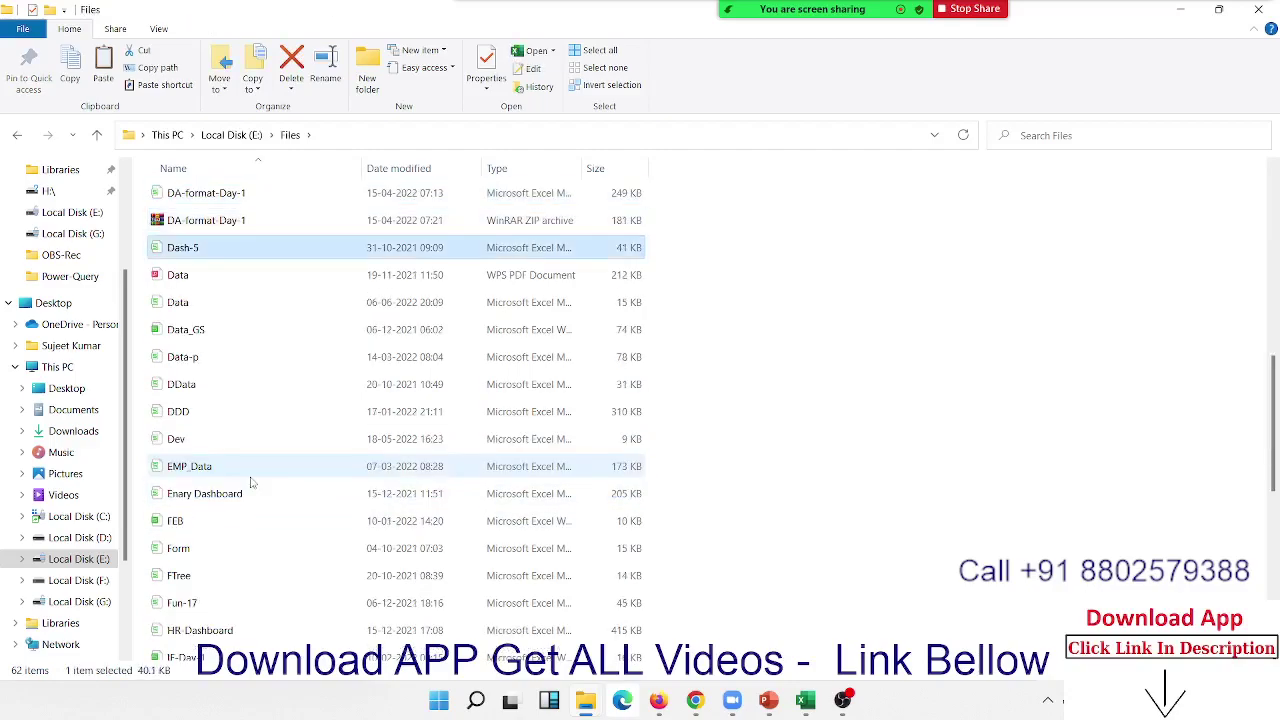
key(Down)
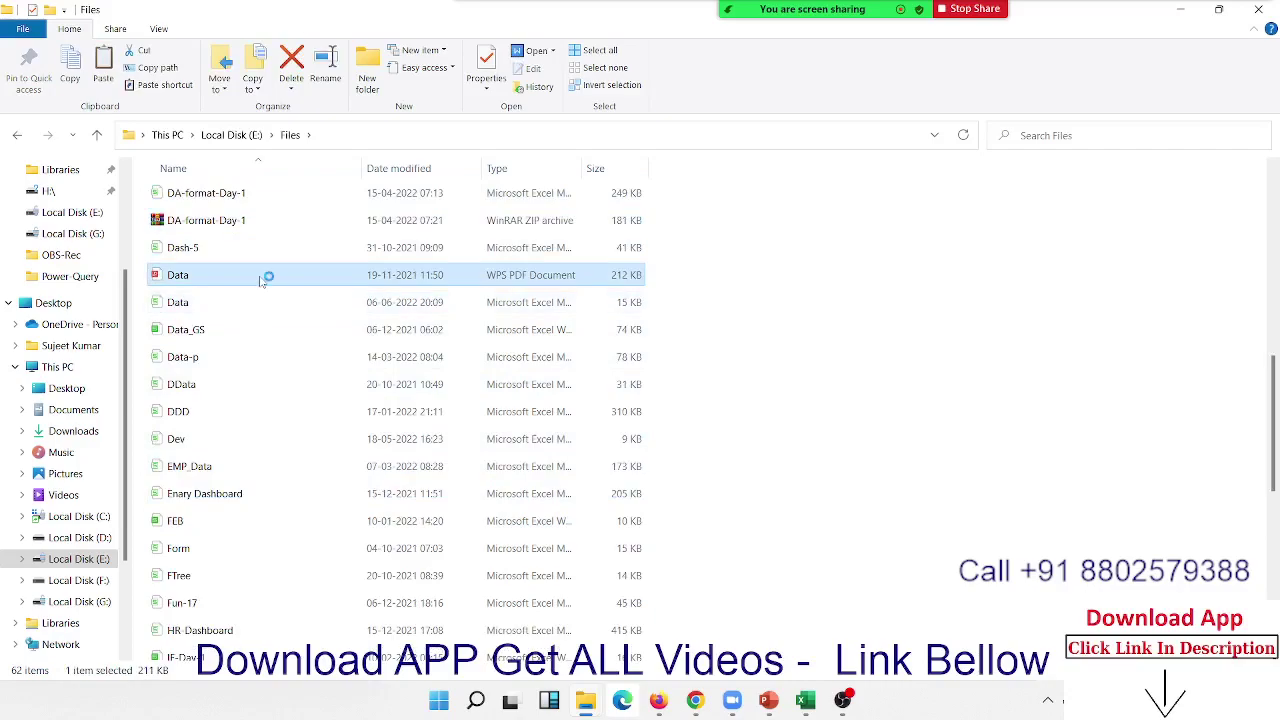
double_click(259, 281)
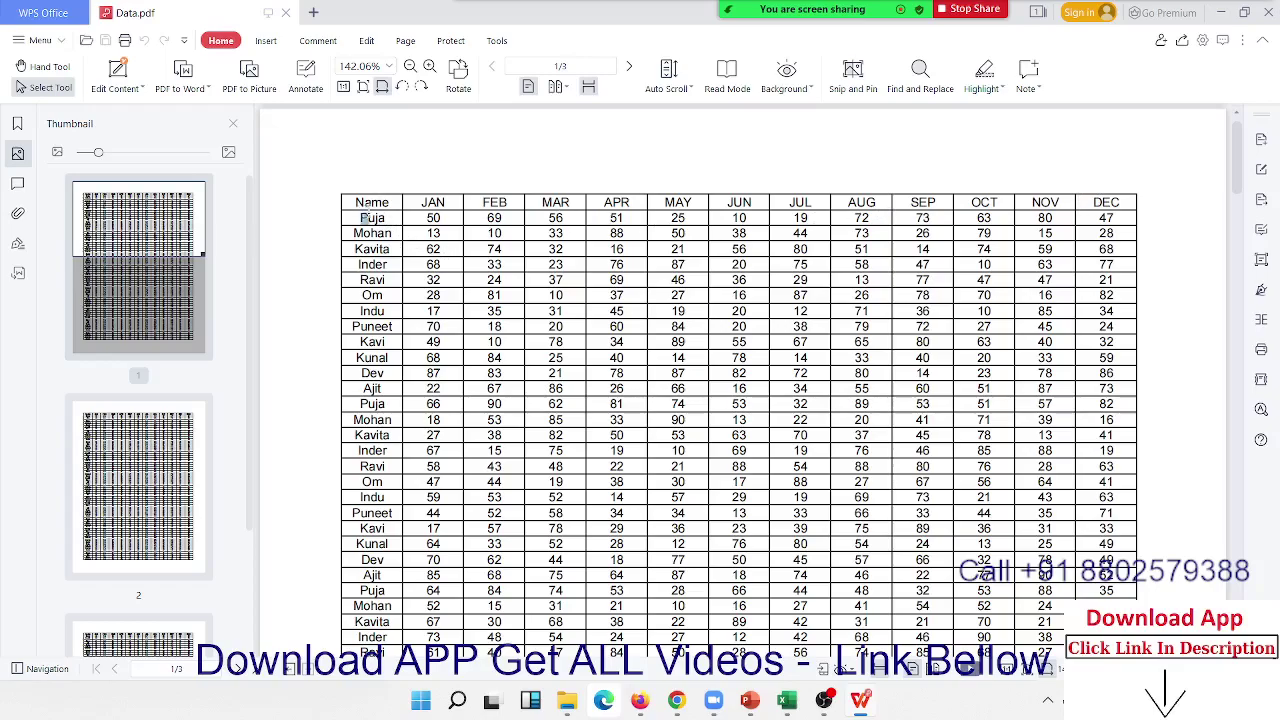
- Scroll Data.pdf's monthly marks table down to page 2, then close WPS Office
drag(358, 210, 527, 217)
scroll(527, 217, down, 3)
scroll(527, 217, down, 3)
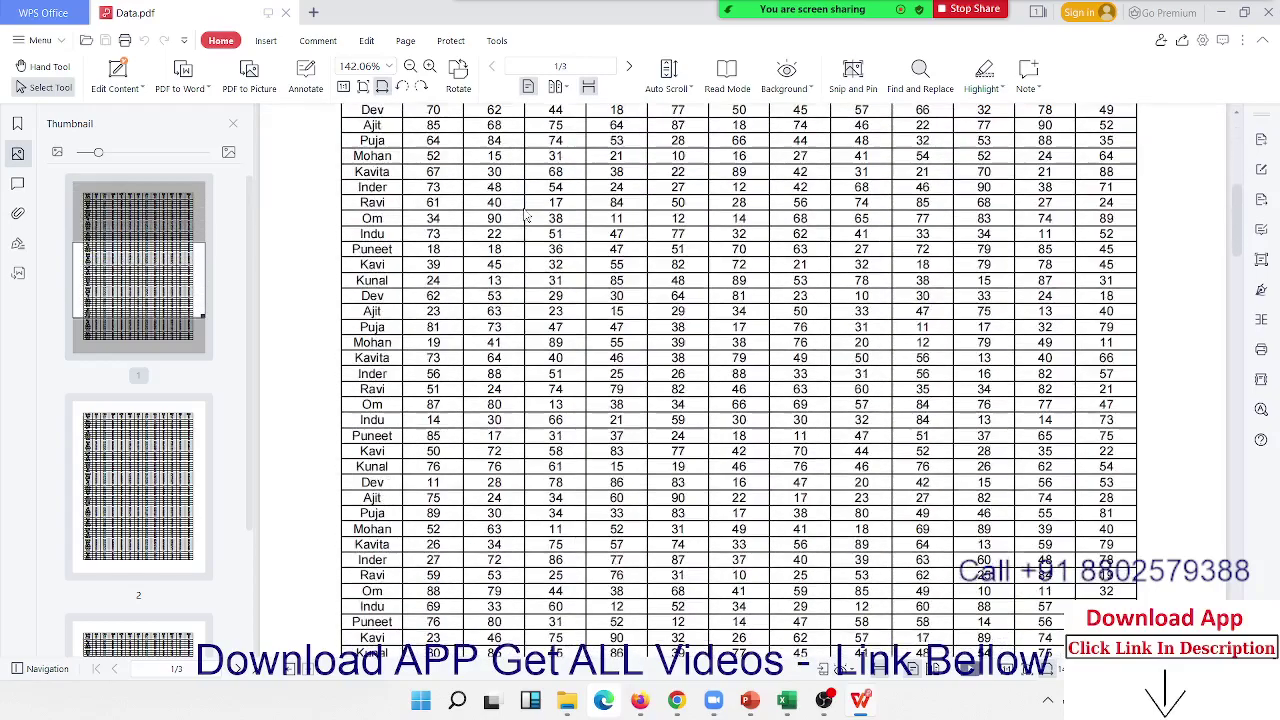
scroll(527, 217, down, 3)
scroll(523, 209, down, 3)
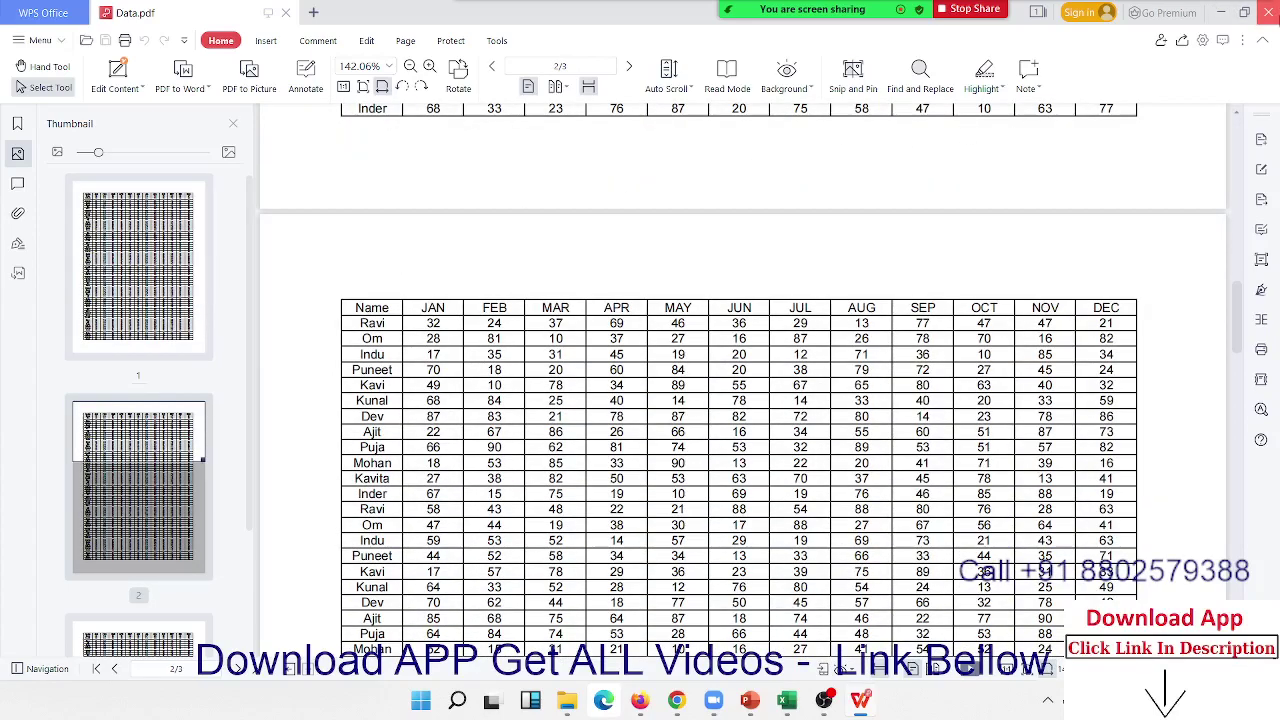
click(1262, 12)
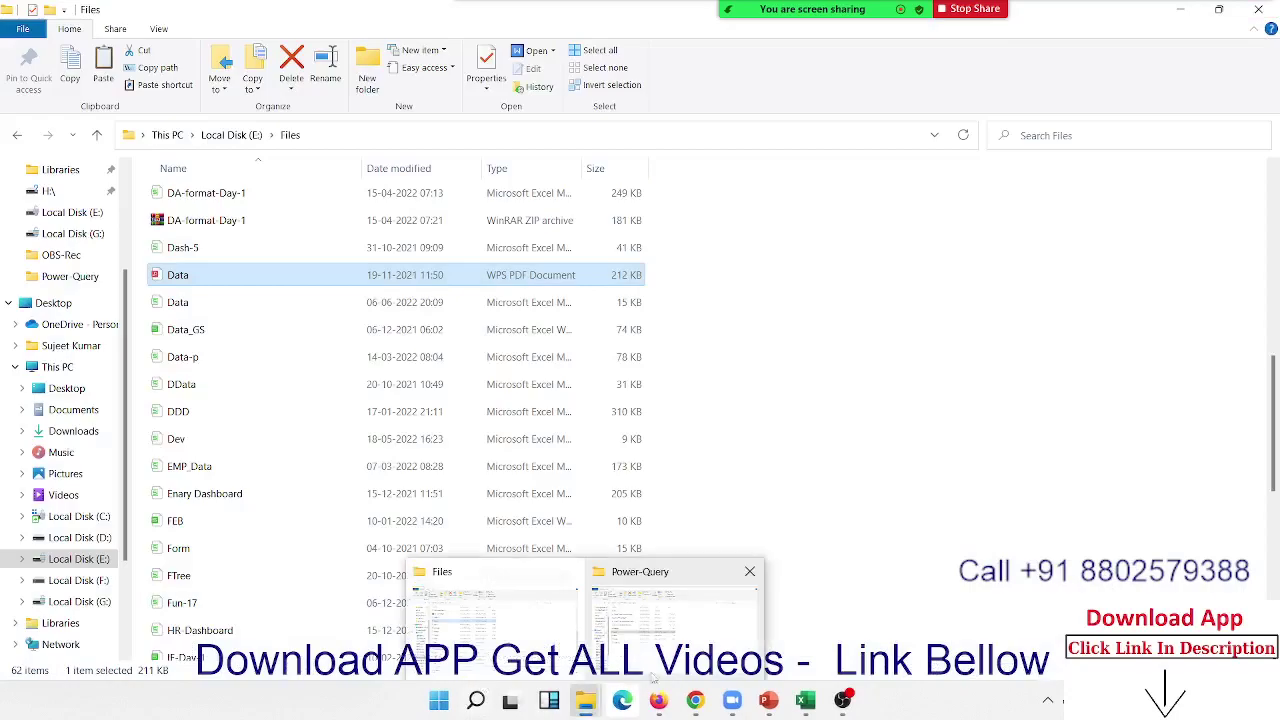
- Switch to the Book2 workbook and close its Queries & Connections pane
mouse_move(695, 708)
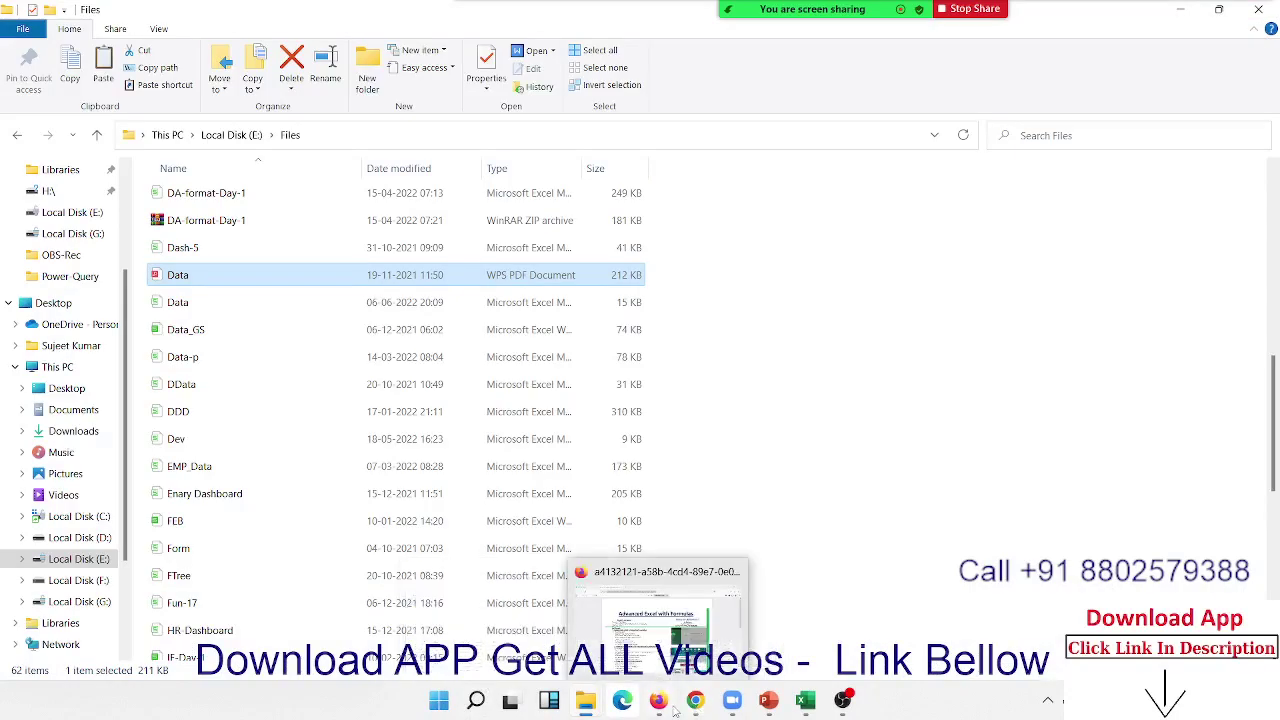
mouse_move(806, 702)
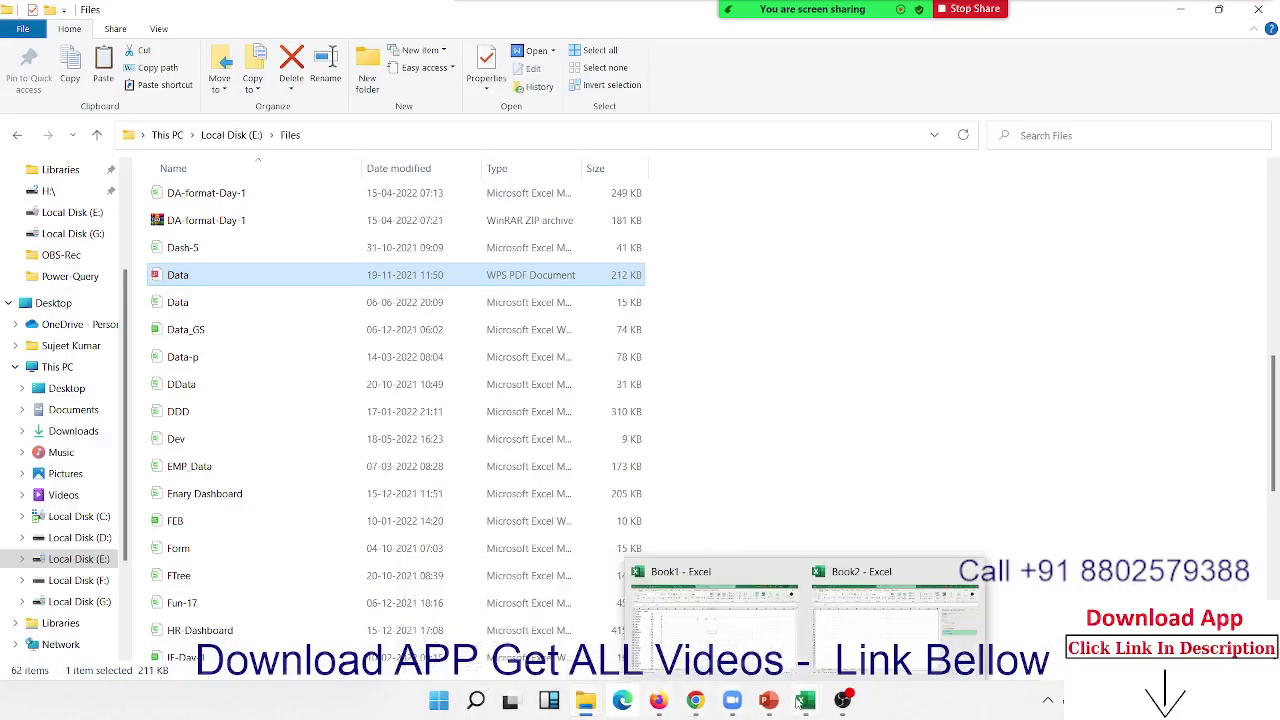
click(866, 642)
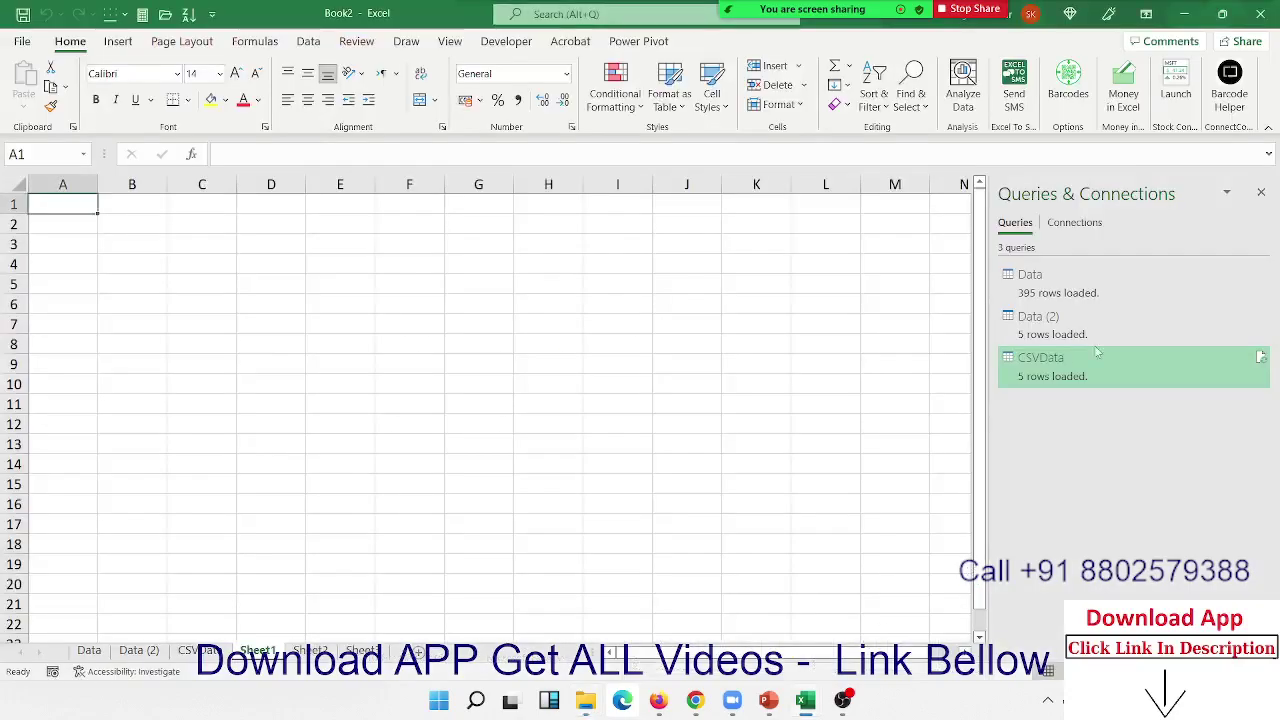
click(1261, 192)
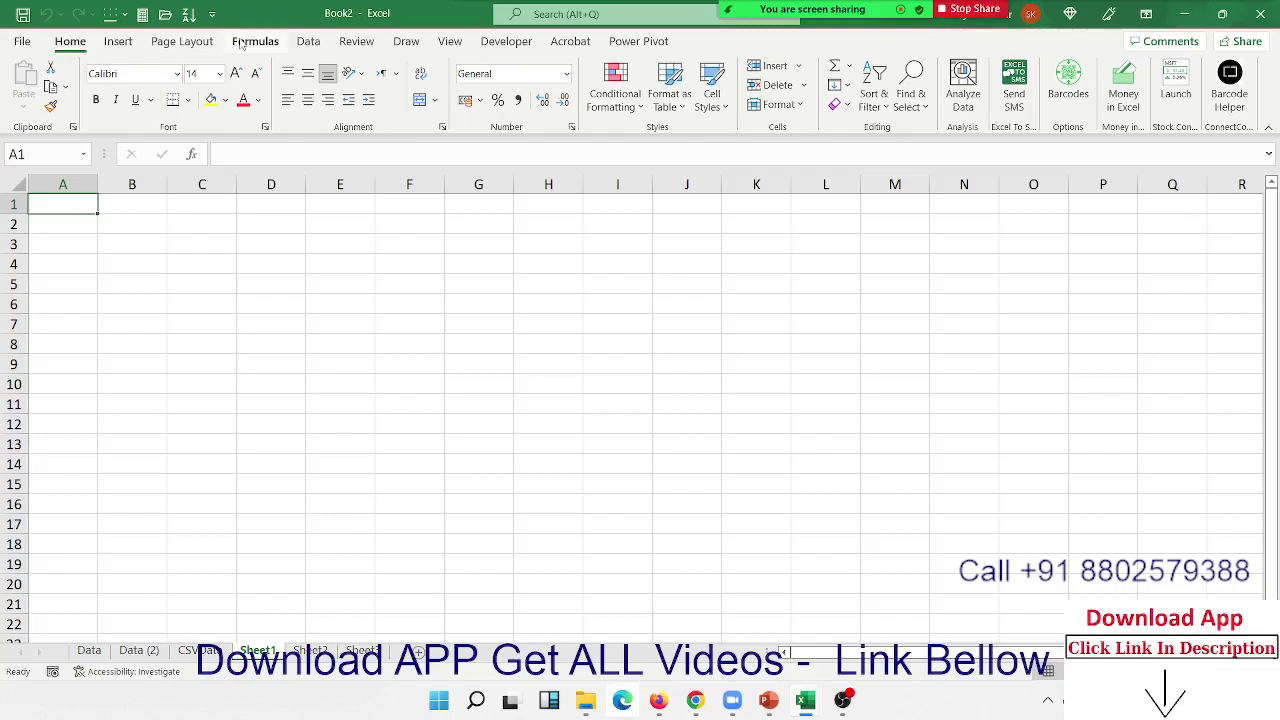
- With column A selected, start a Get Data > From File > From PDF import
click(190, 228)
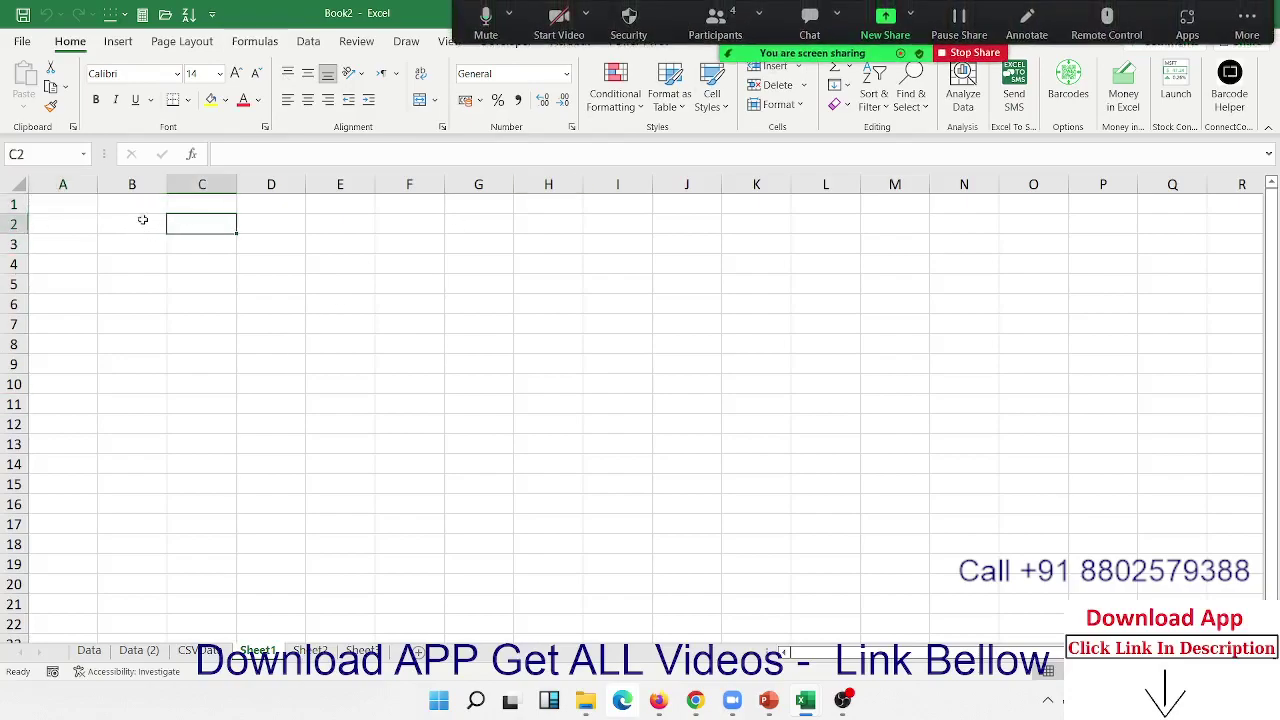
click(62, 184)
click(308, 41)
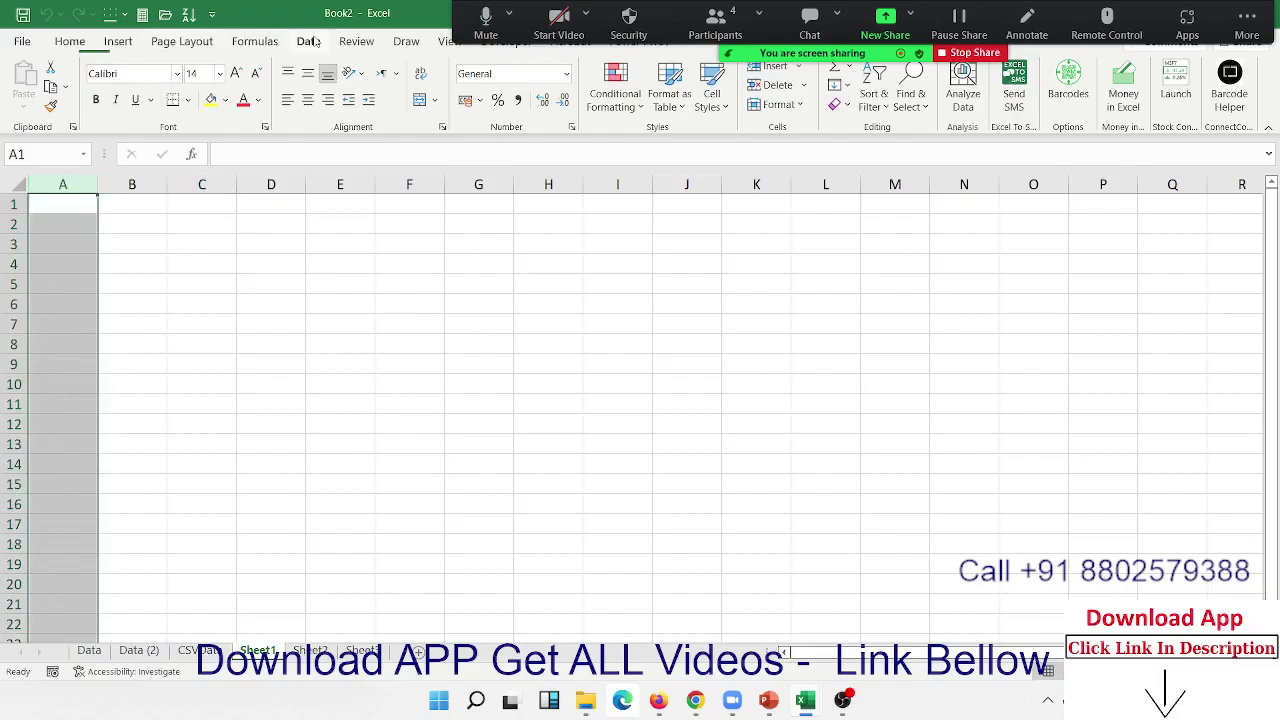
click(26, 98)
mouse_move(75, 136)
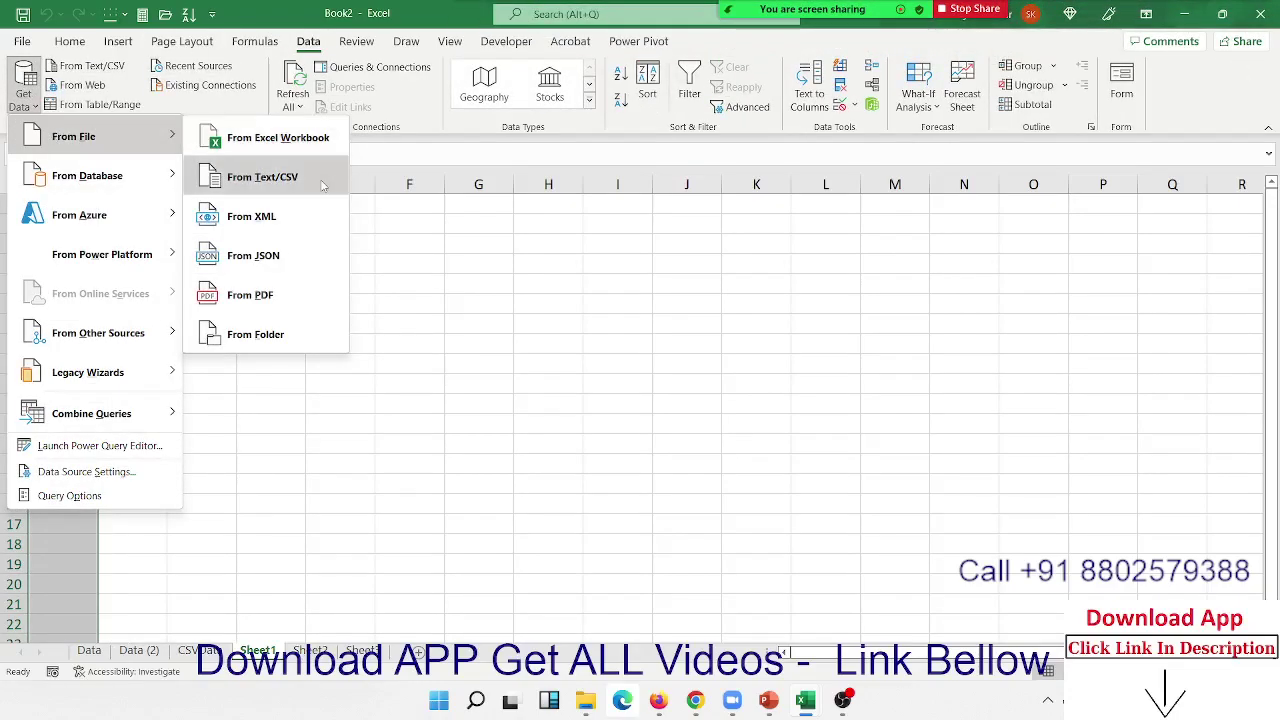
click(250, 295)
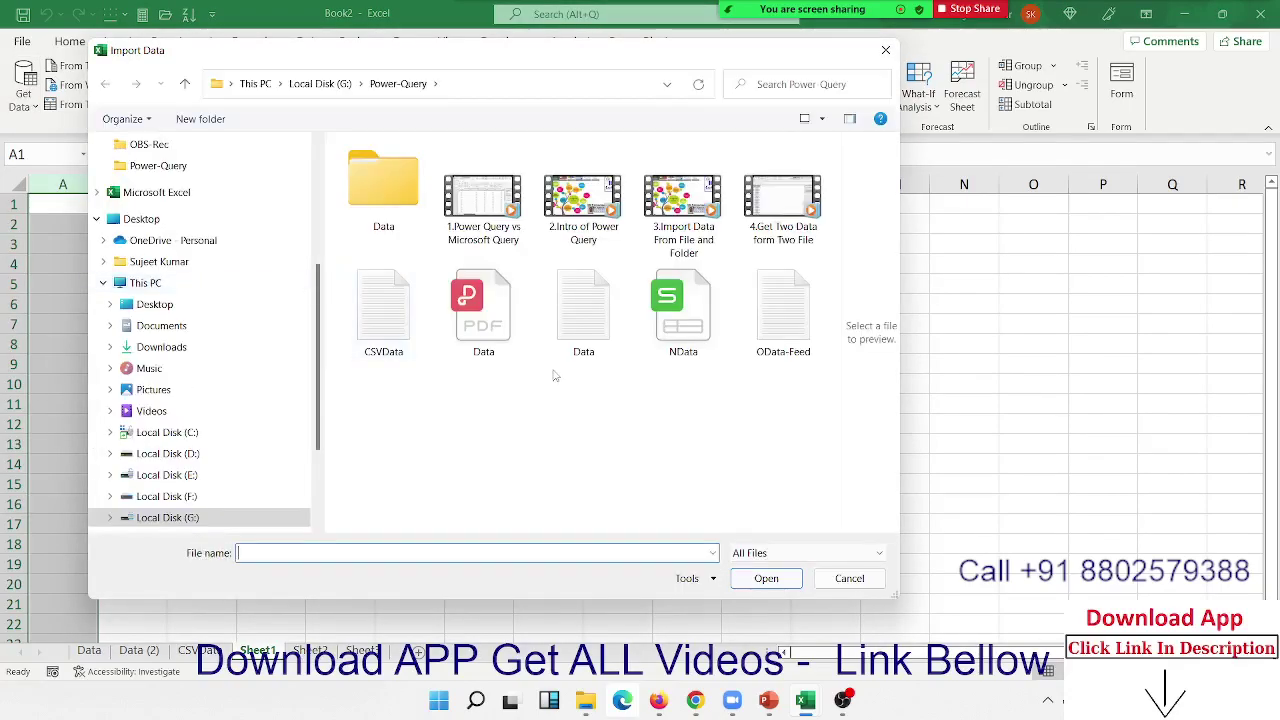
- Paste the copied Data.pdf into the Power-Query folder, replacing the old one, and import it
click(505, 348)
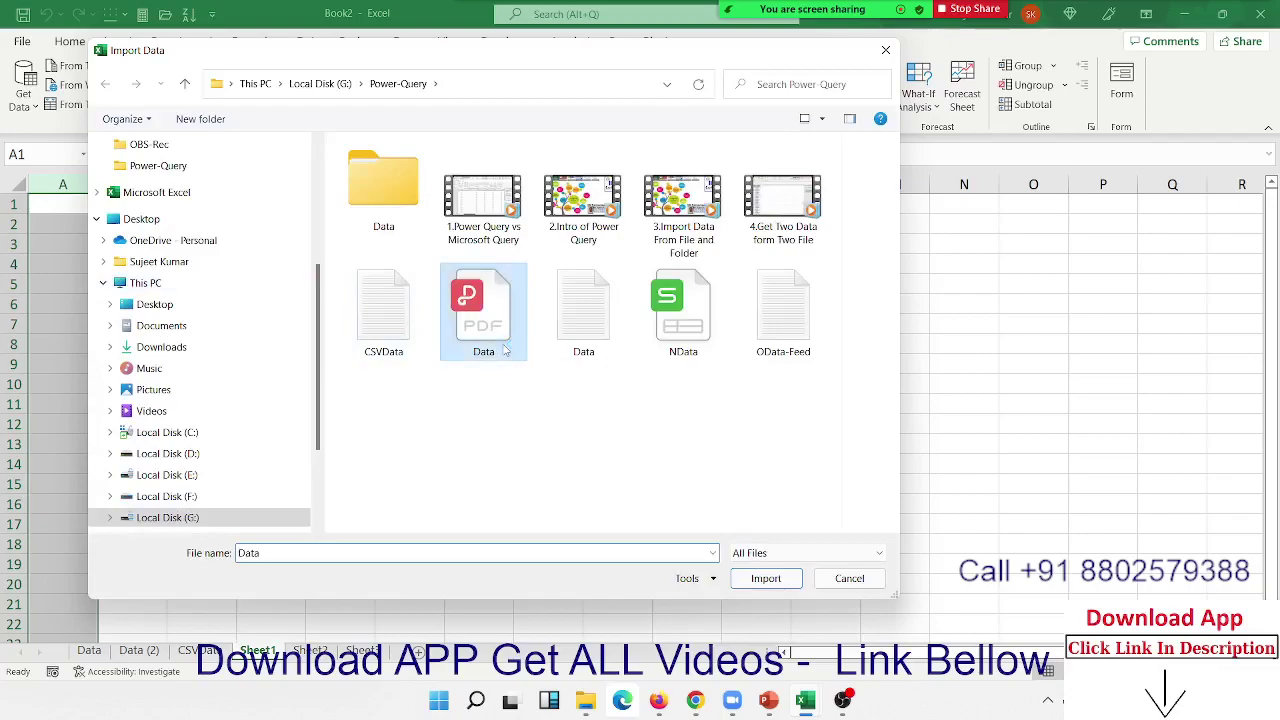
right_click(516, 426)
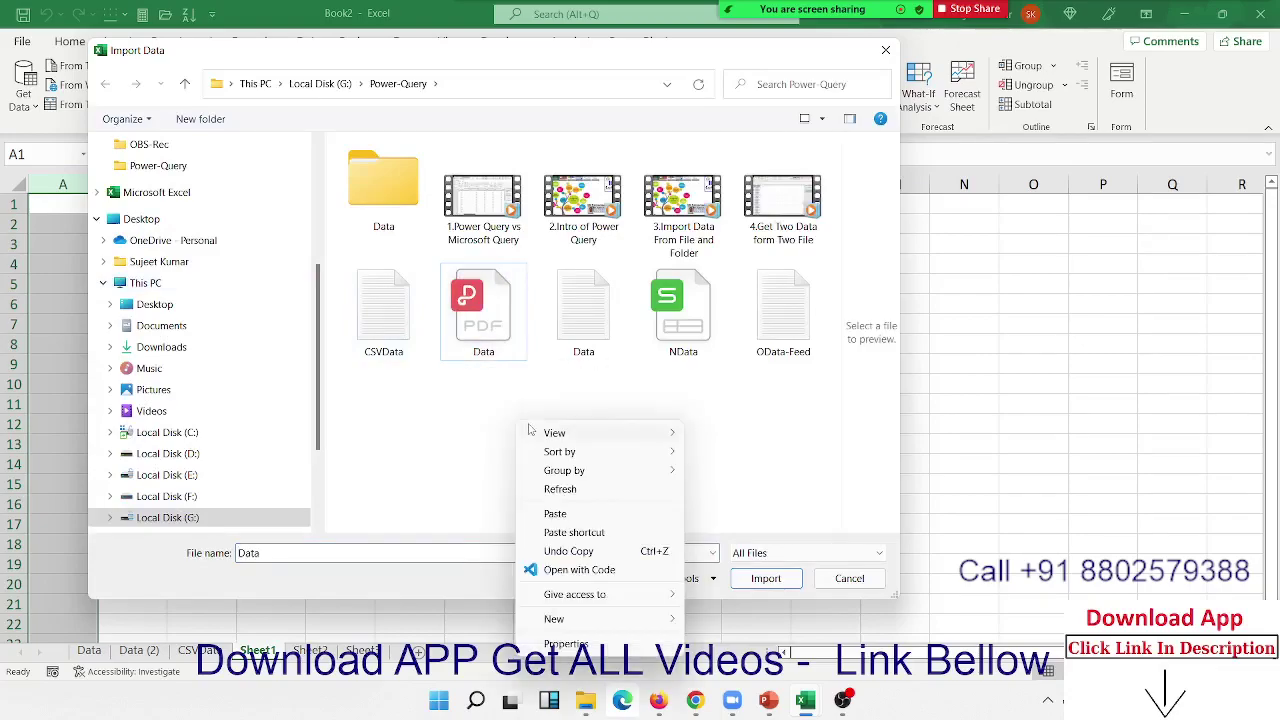
click(559, 520)
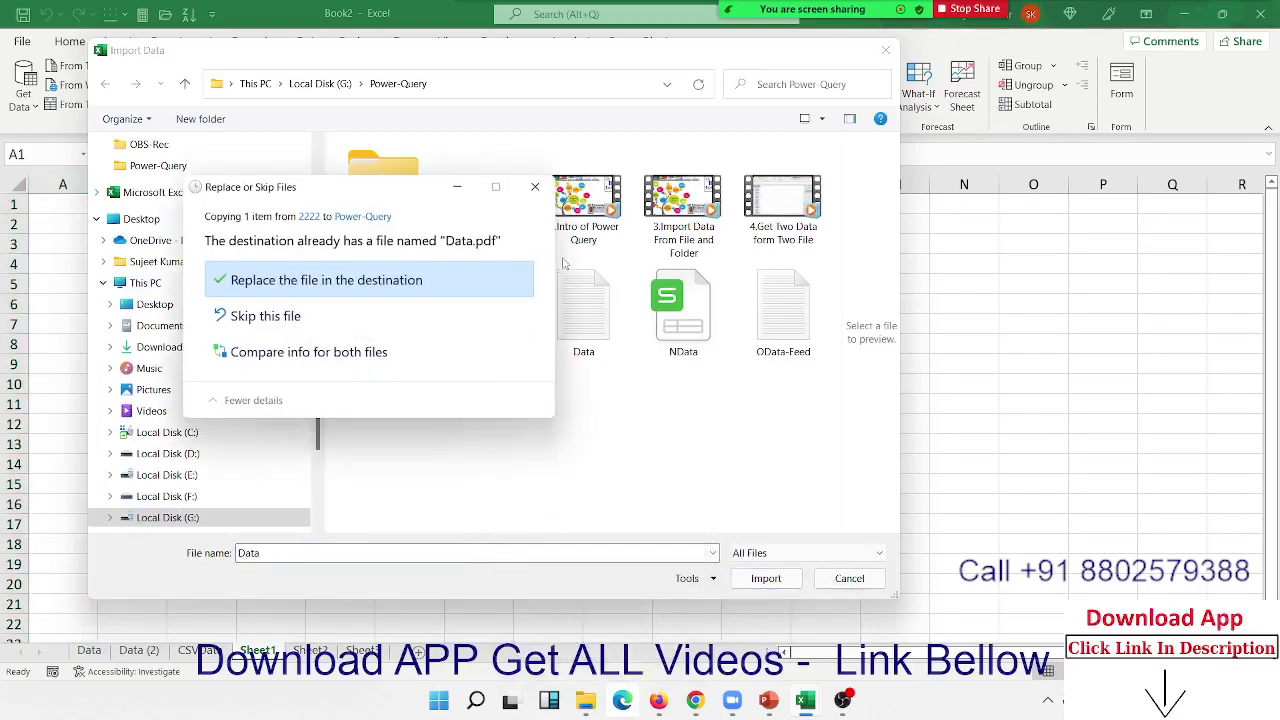
click(485, 355)
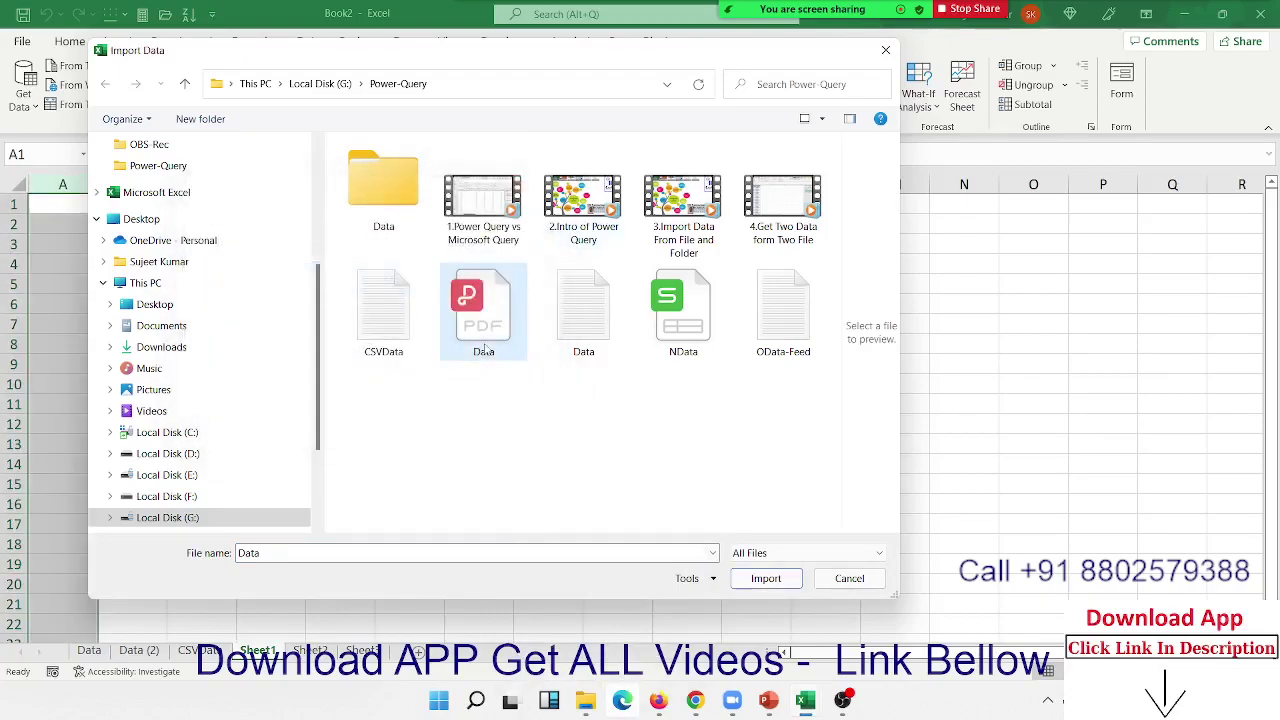
click(765, 580)
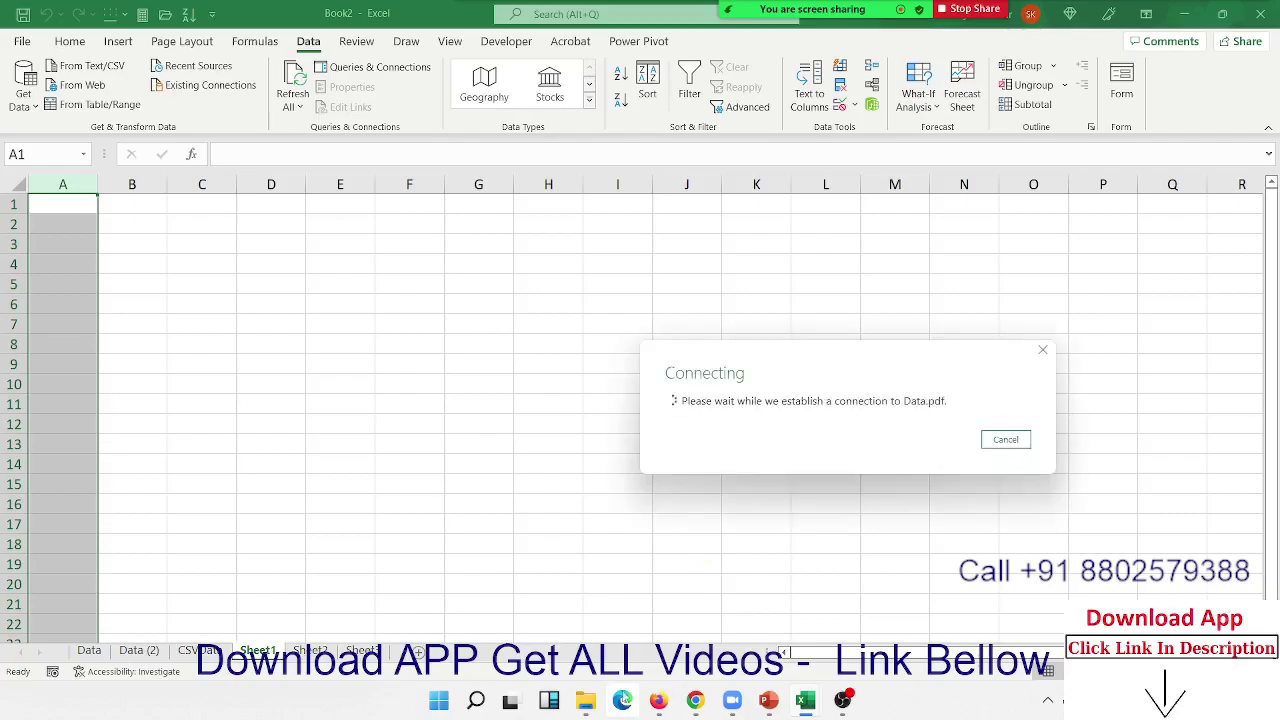
- In the Files folder, rename the Data PDF to Data1
mouse_move(588, 702)
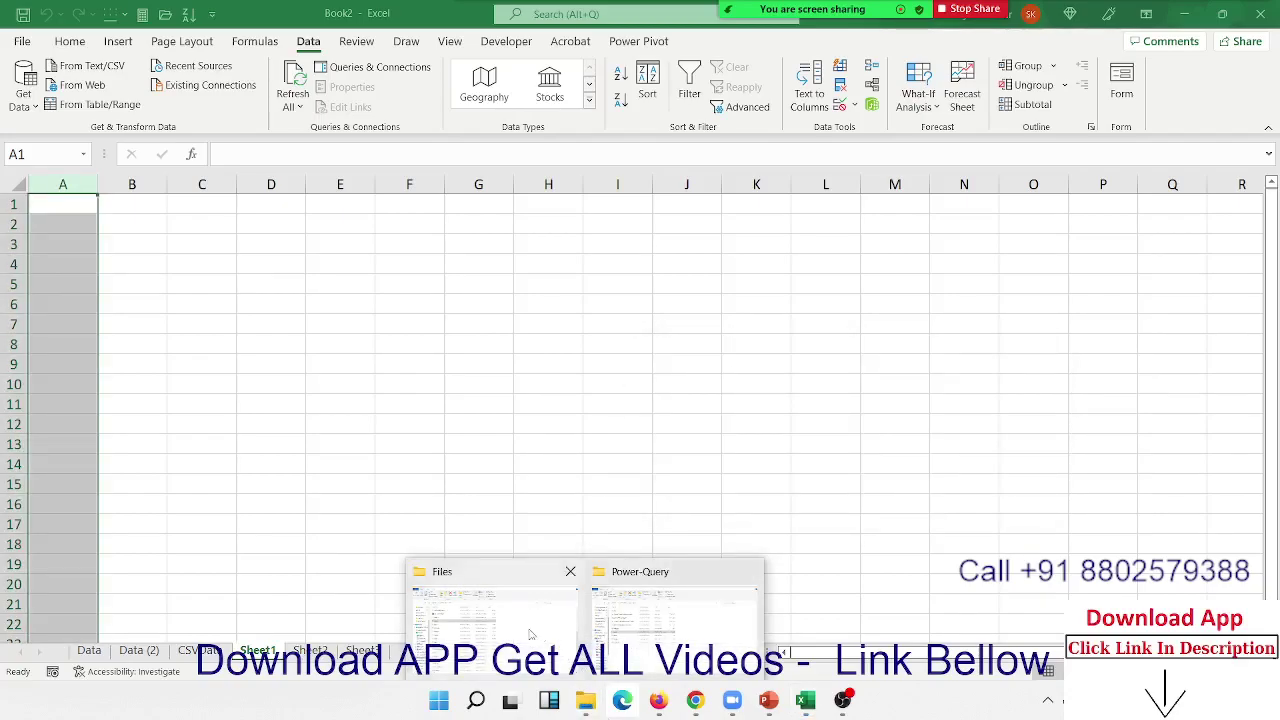
click(531, 634)
key(F2)
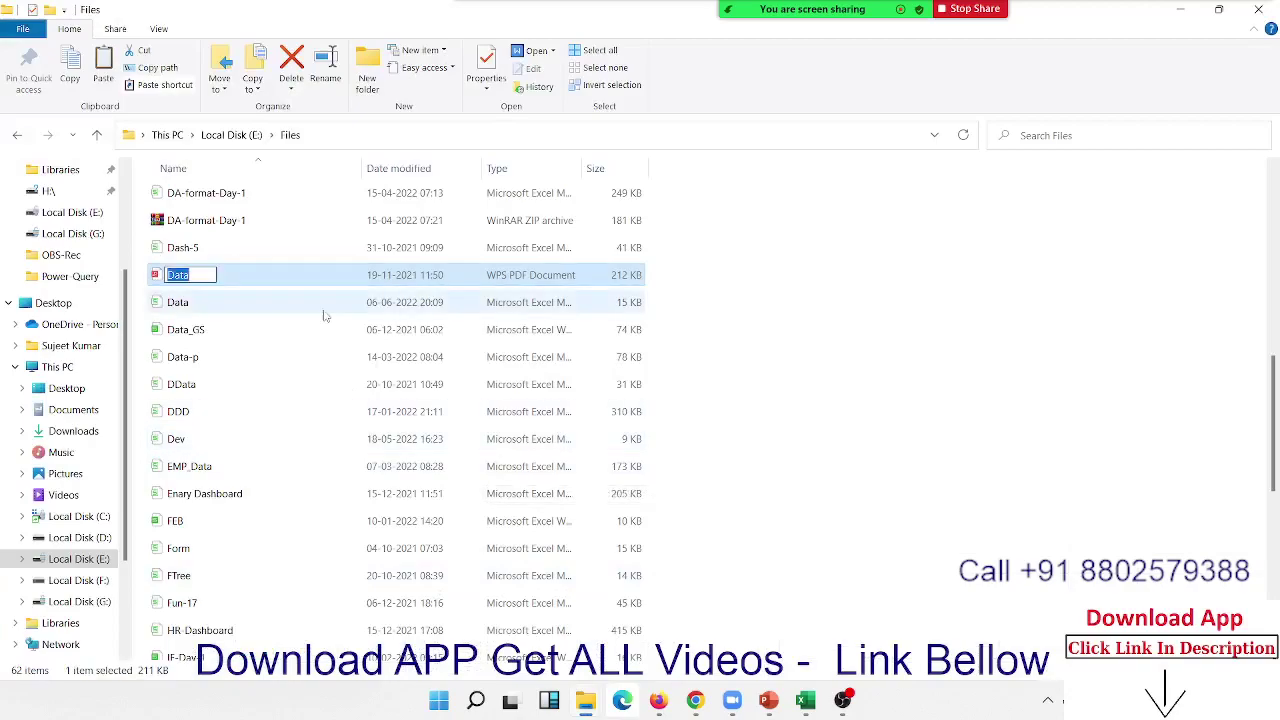
key(End)
text(1)
key(Return)
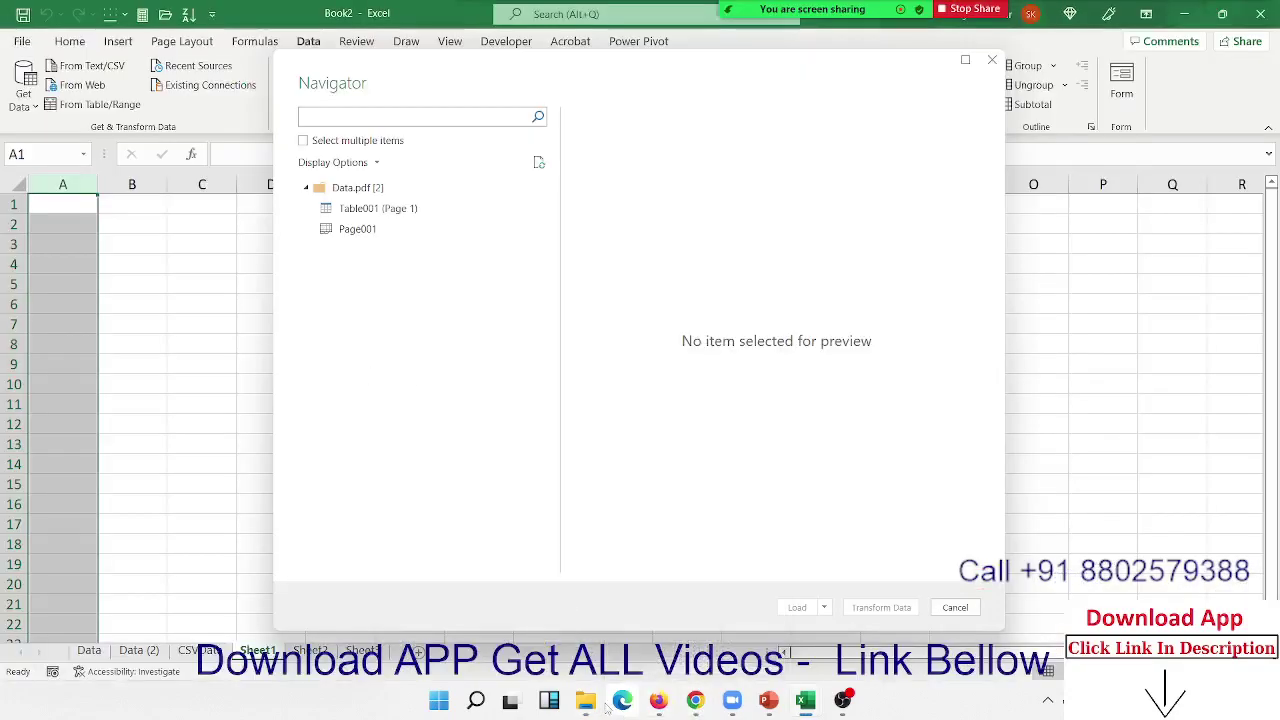
- Back in the Navigator, preview Page001, Table001 (Page 1), then Page001 again
mouse_move(590, 700)
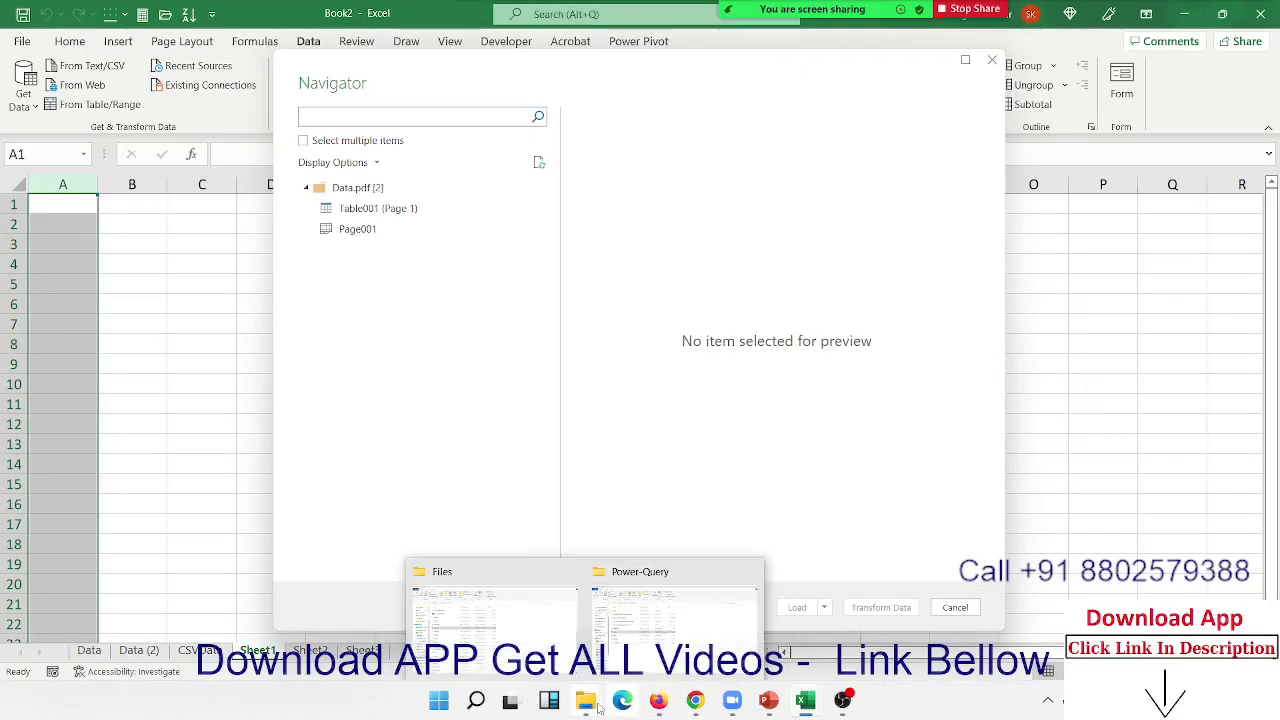
click(655, 662)
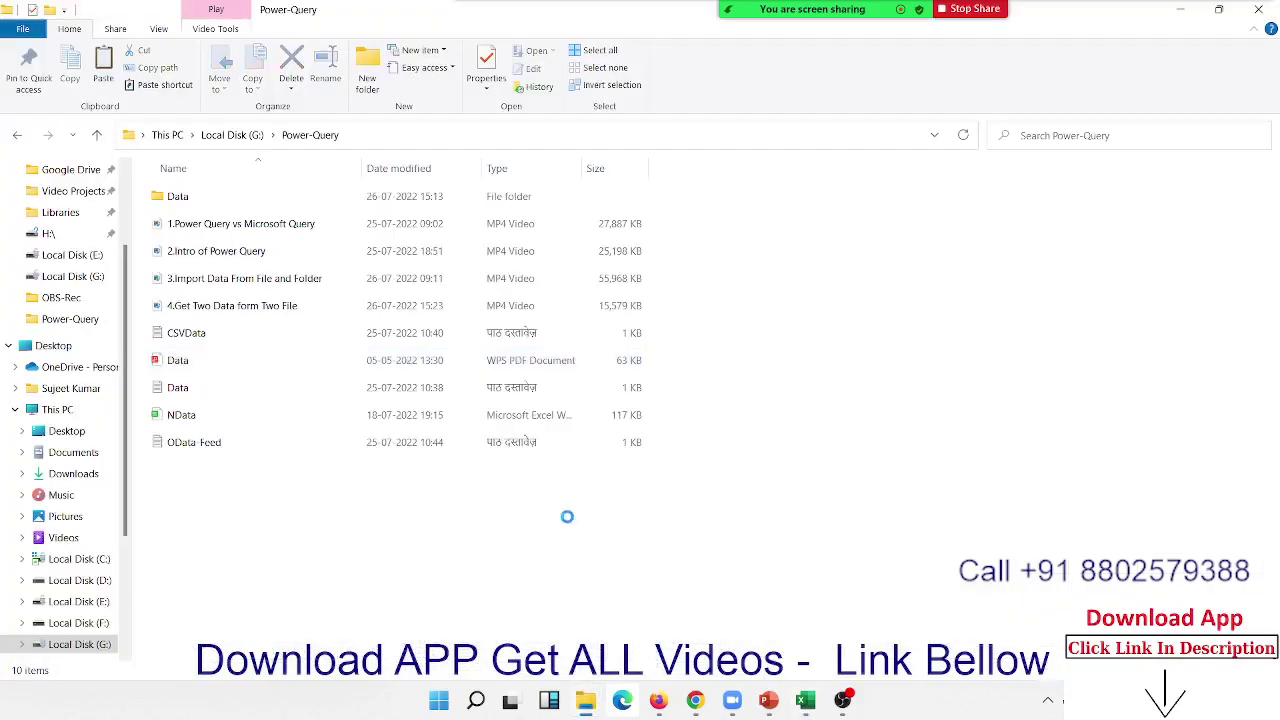
key(alt+Tab)
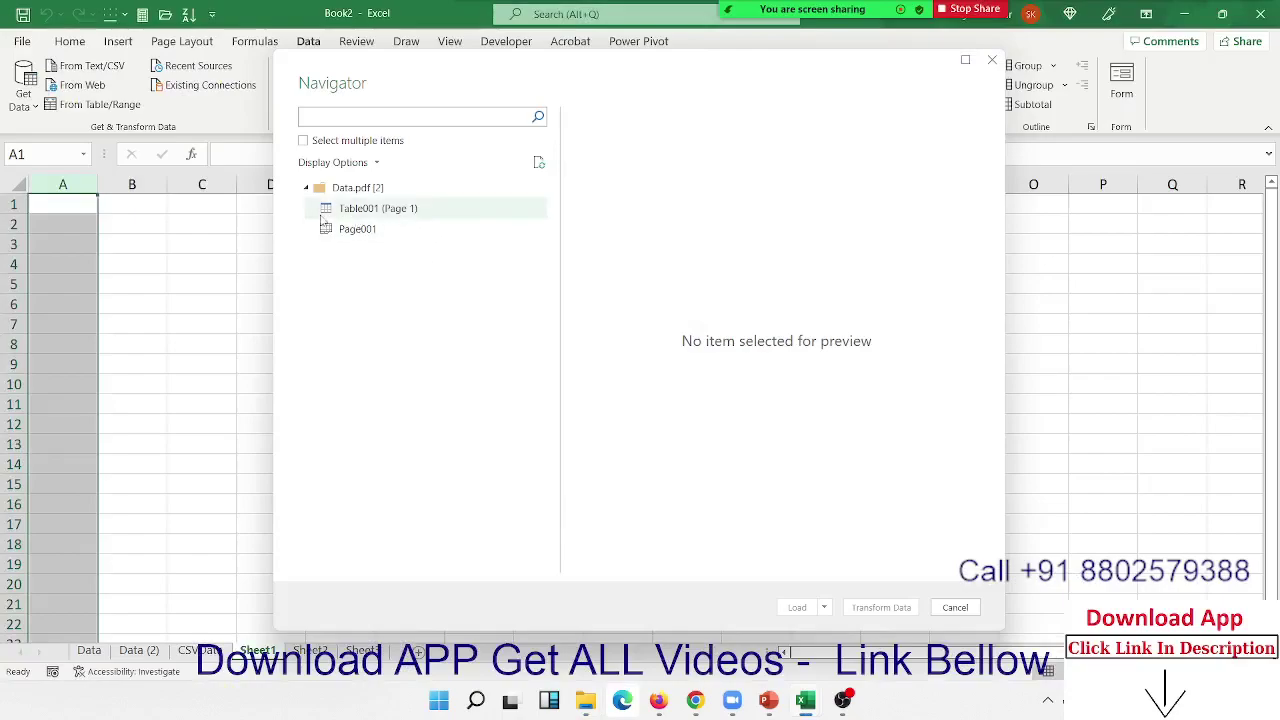
click(345, 228)
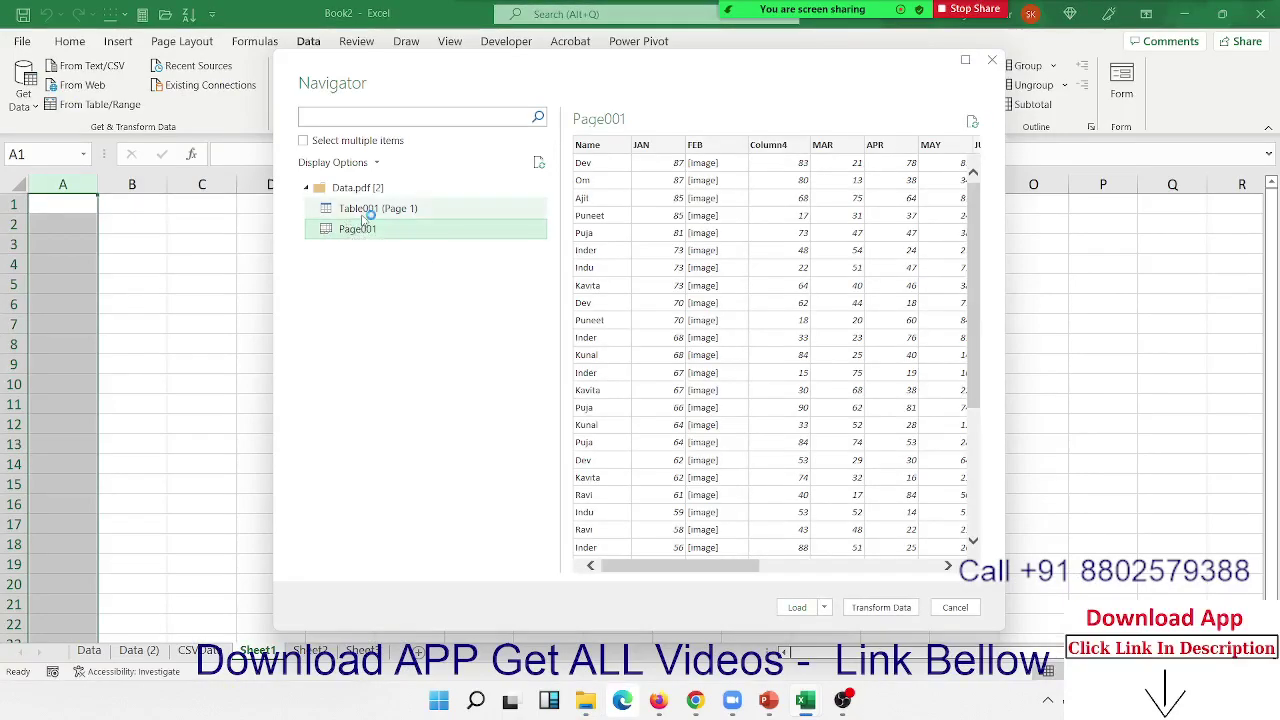
click(364, 210)
click(363, 228)
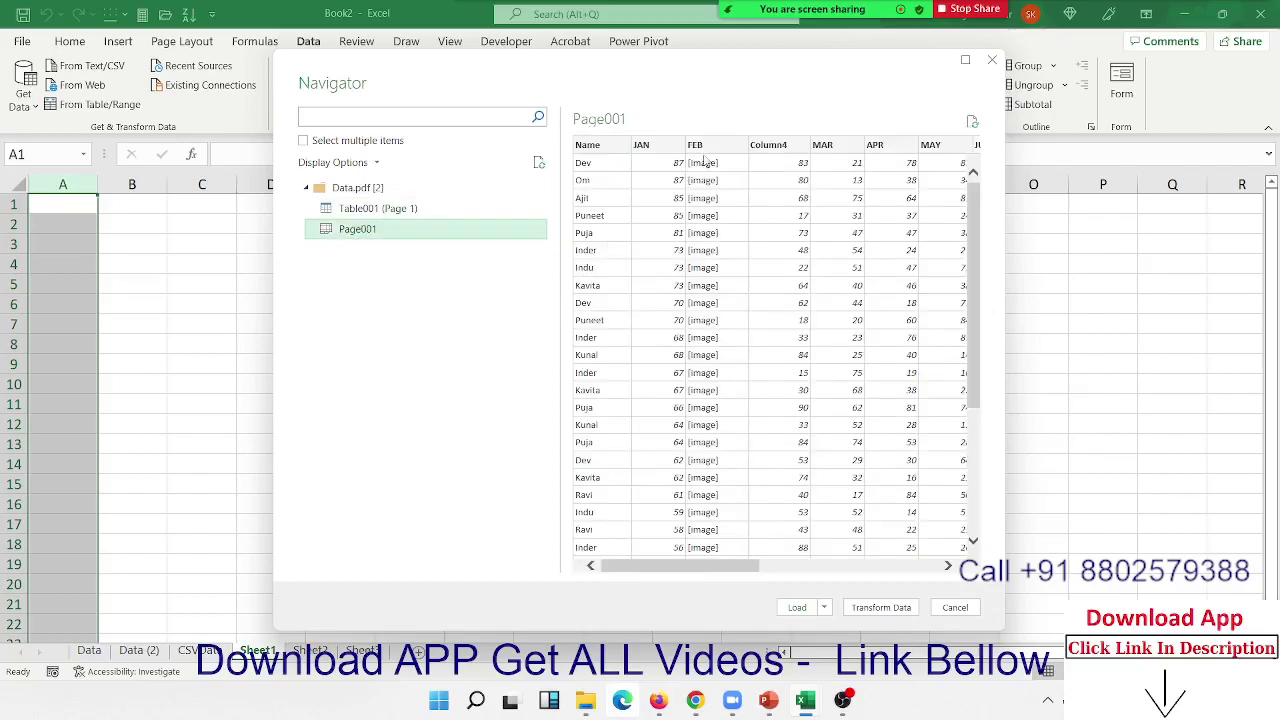
mouse_move(768, 700)
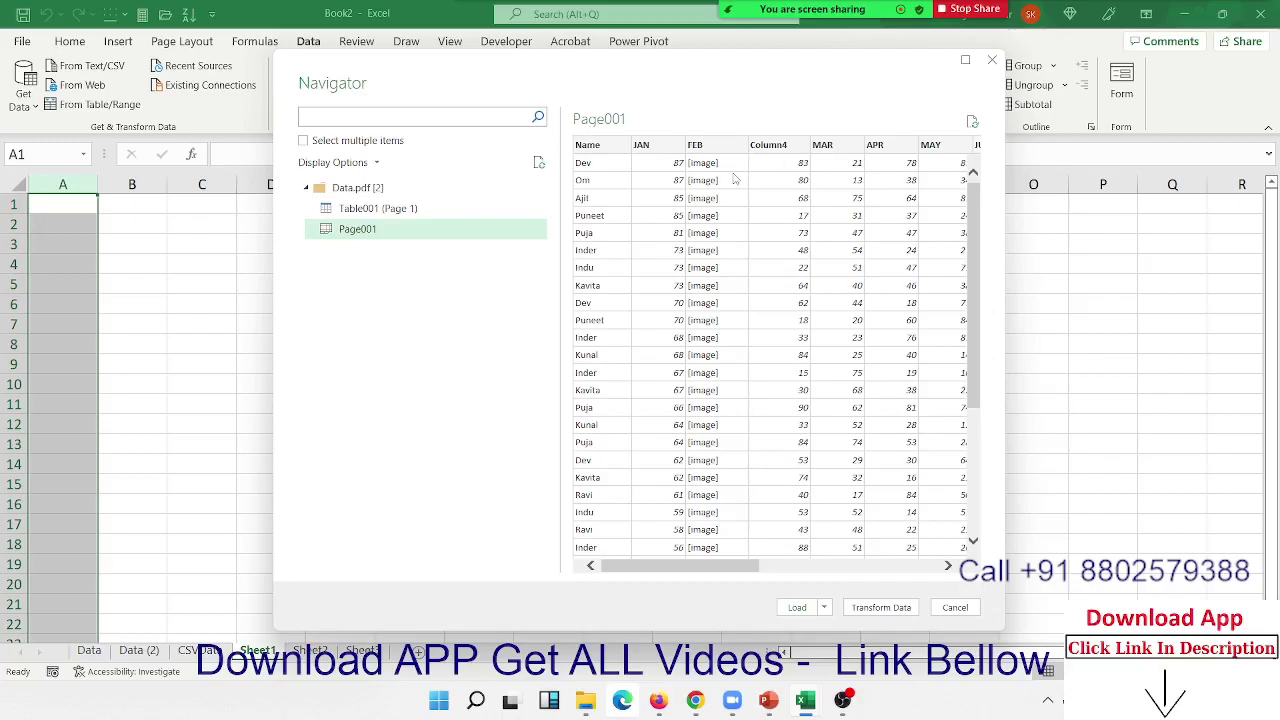
- Open Page001 in the Power Query Editor and remove the image-filled FEB column
click(885, 608)
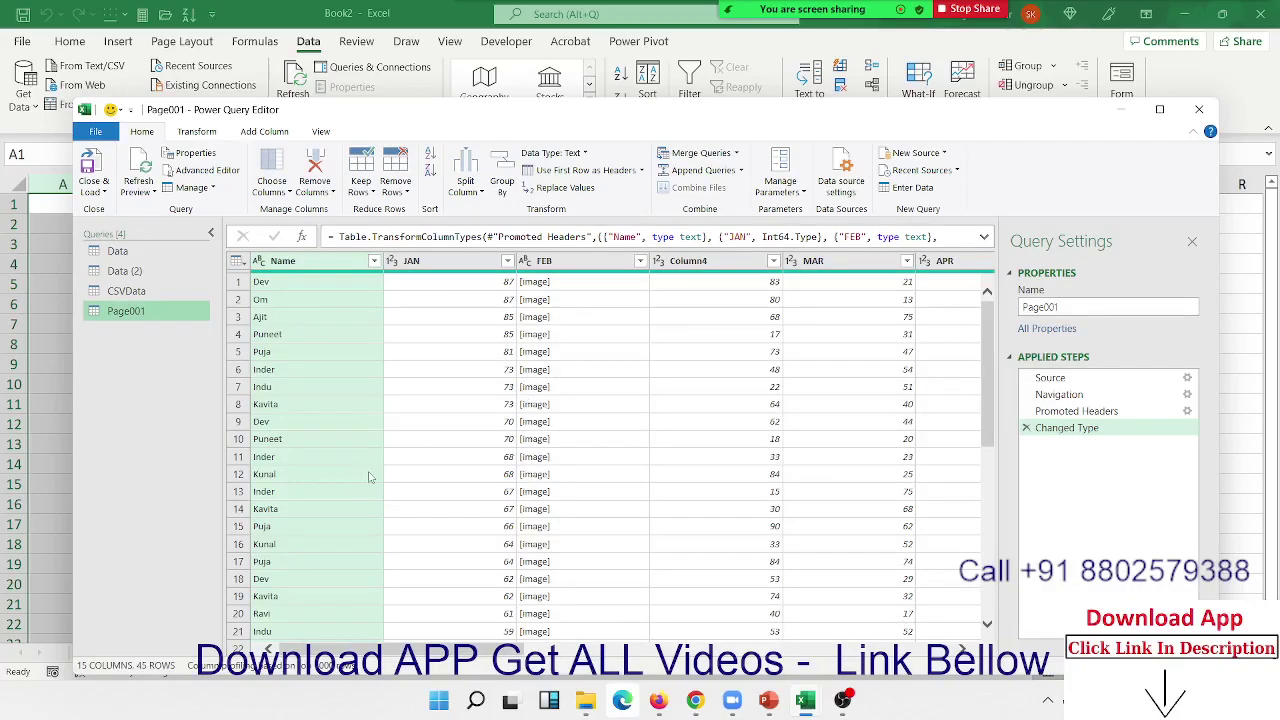
click(559, 266)
right_click(561, 268)
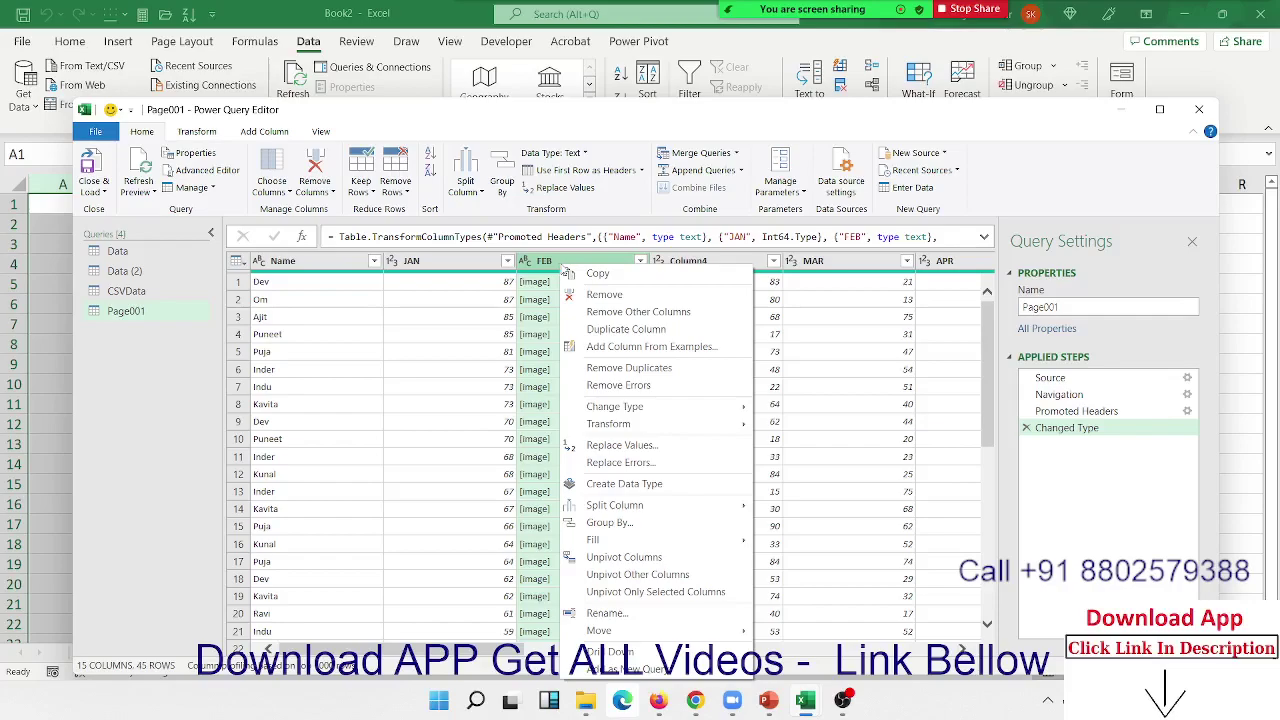
click(610, 295)
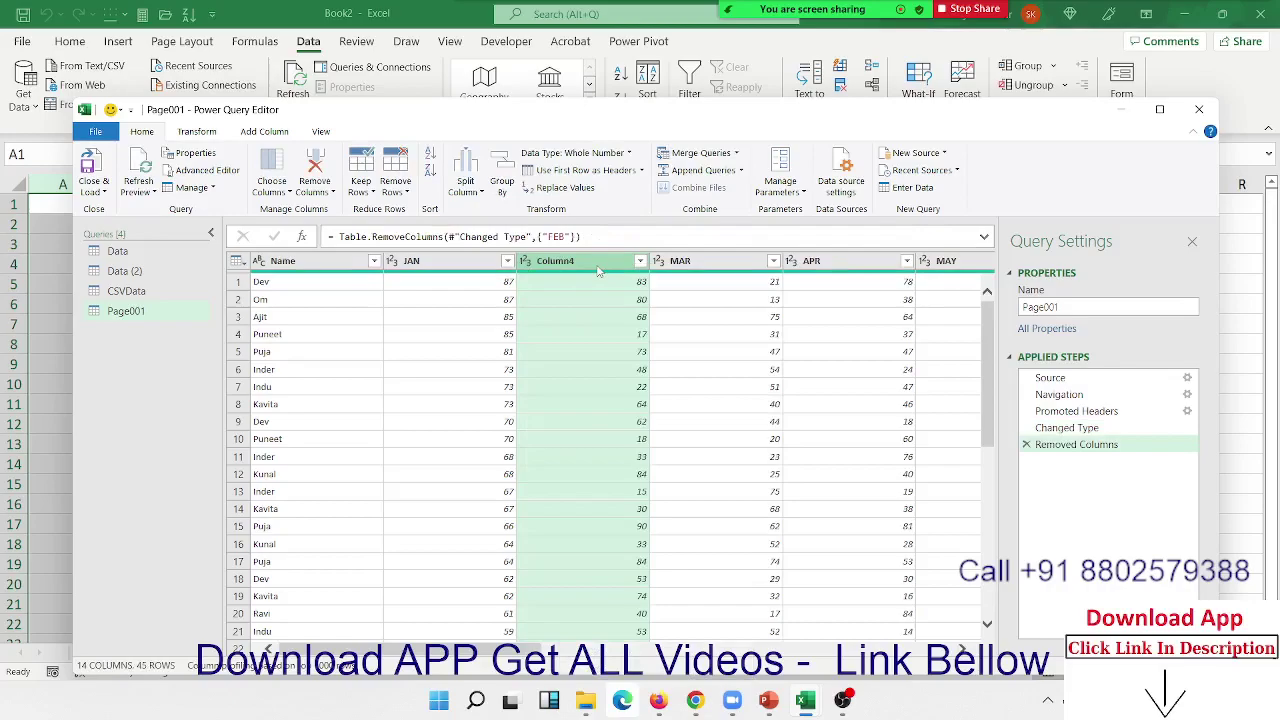
- Rename Column4 to Feb and close and load the query
double_click(598, 262)
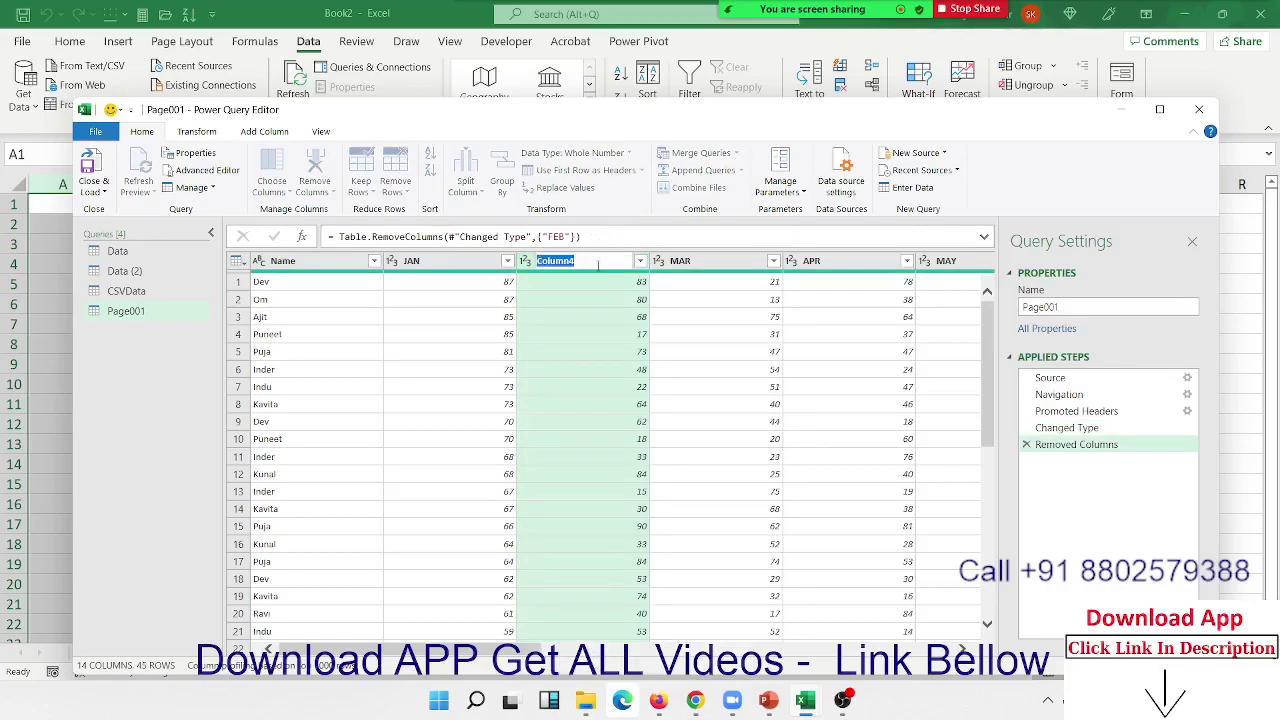
text(Feb)
key(Return)
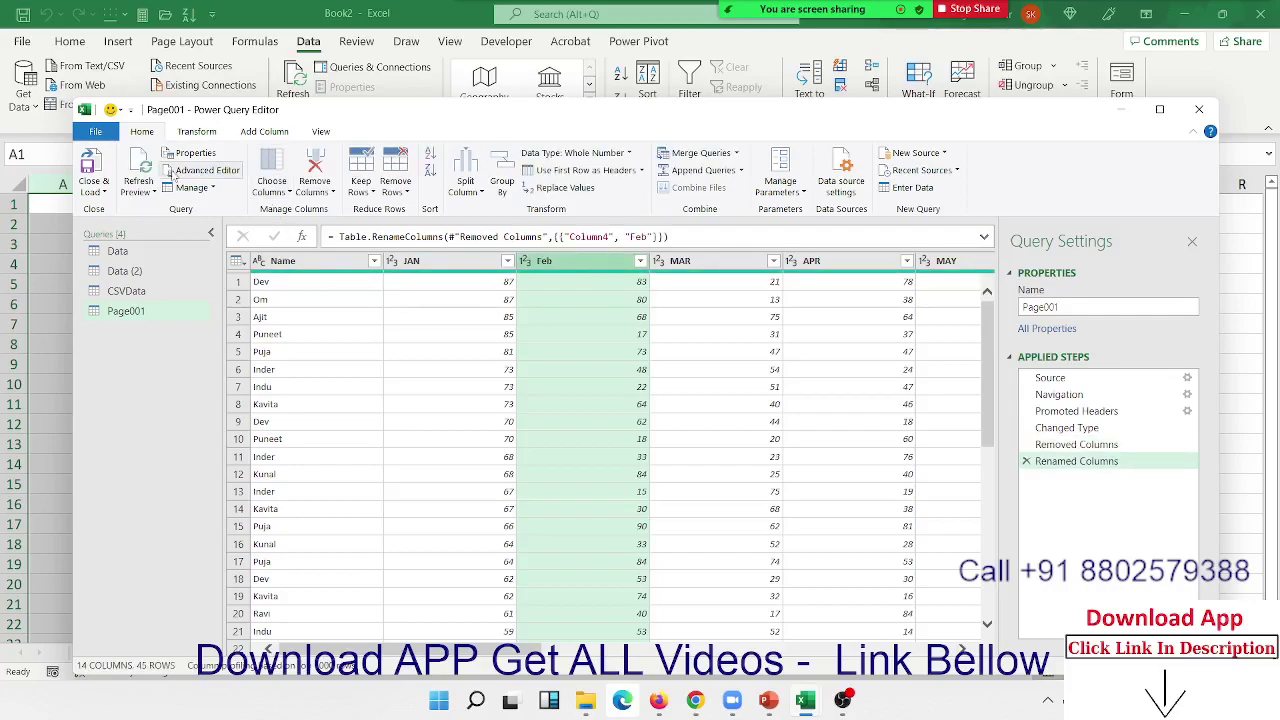
click(90, 162)
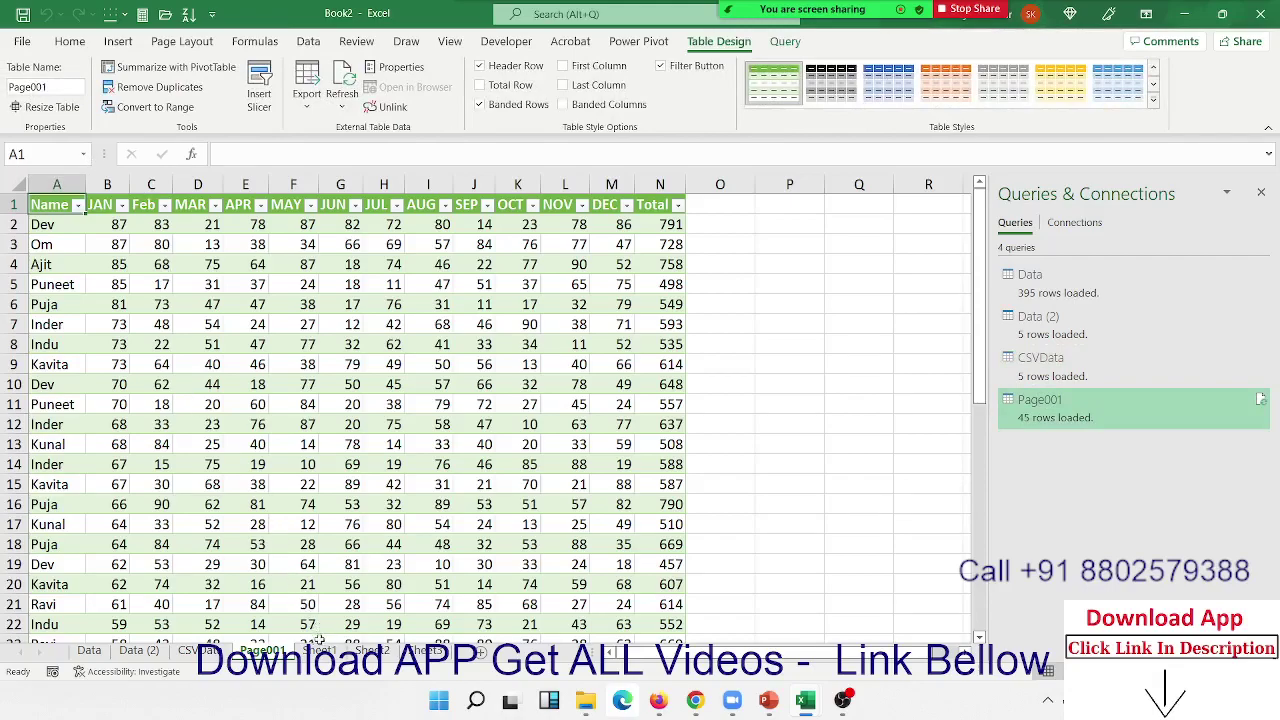
- From Sheet1 cell A1, import Data1.pdf from the Power-Query folder as a PDF source
click(320, 651)
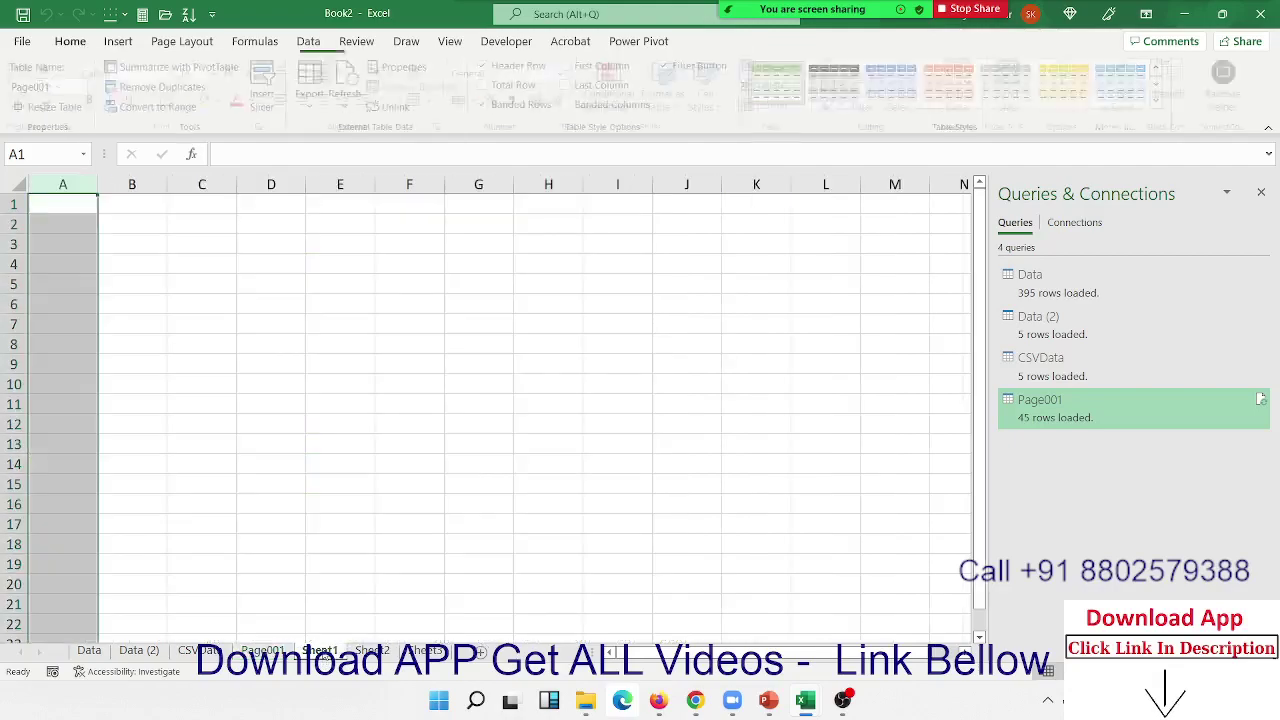
click(88, 208)
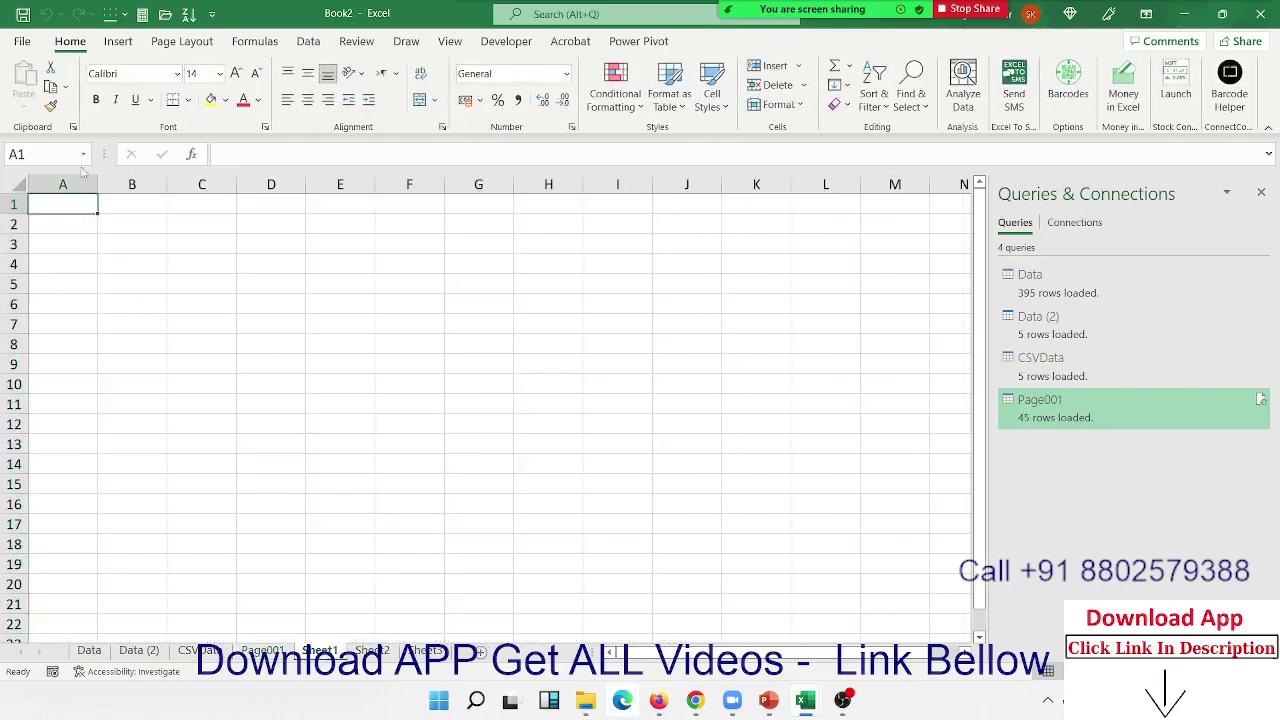
click(308, 41)
click(24, 90)
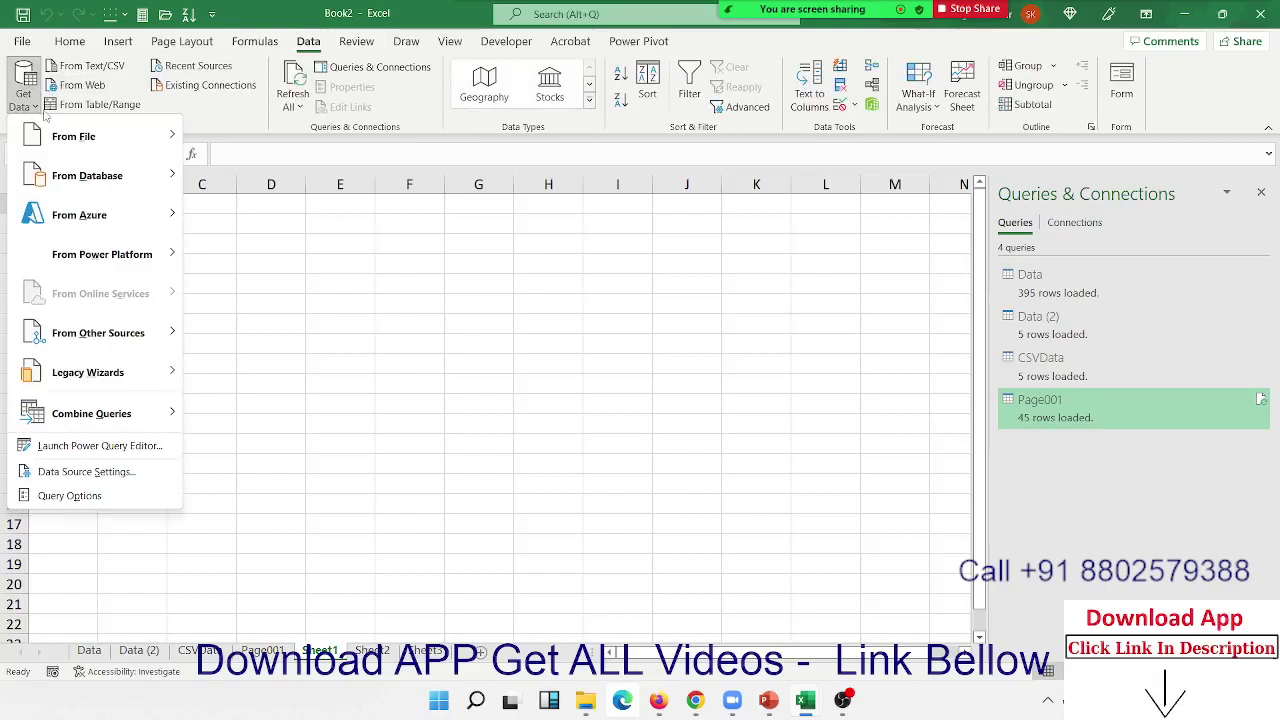
mouse_move(95, 145)
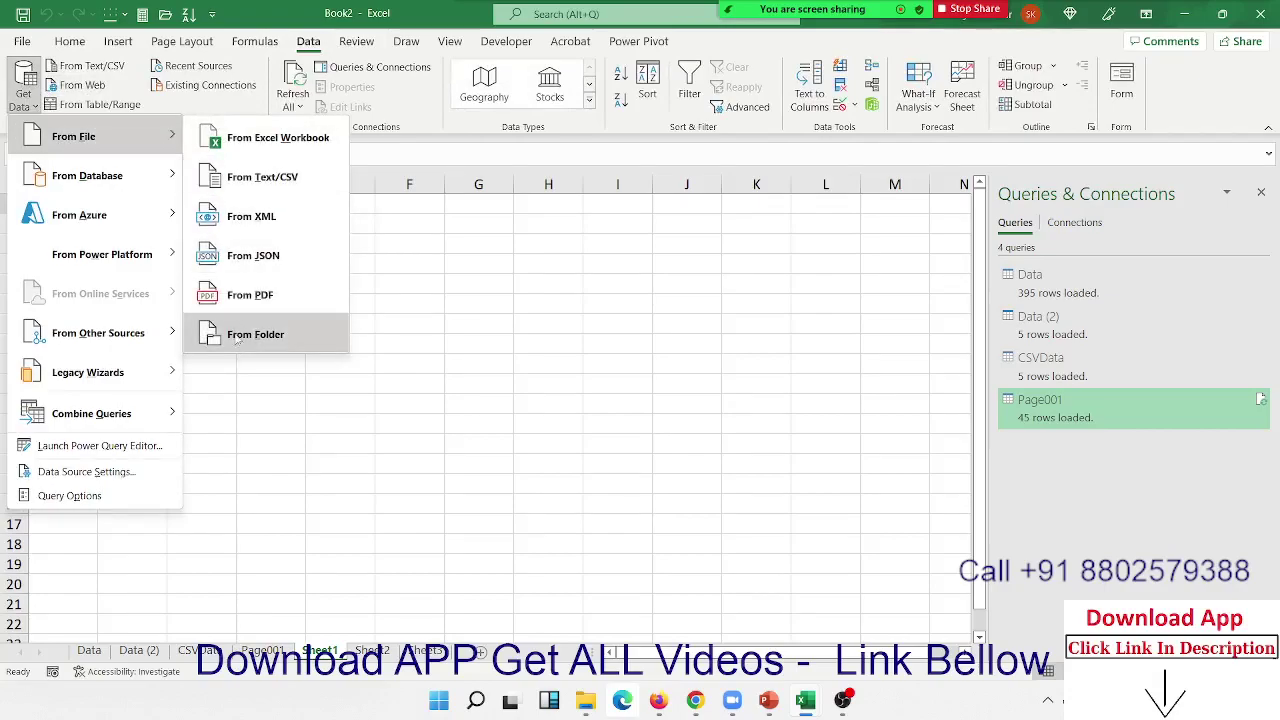
click(247, 300)
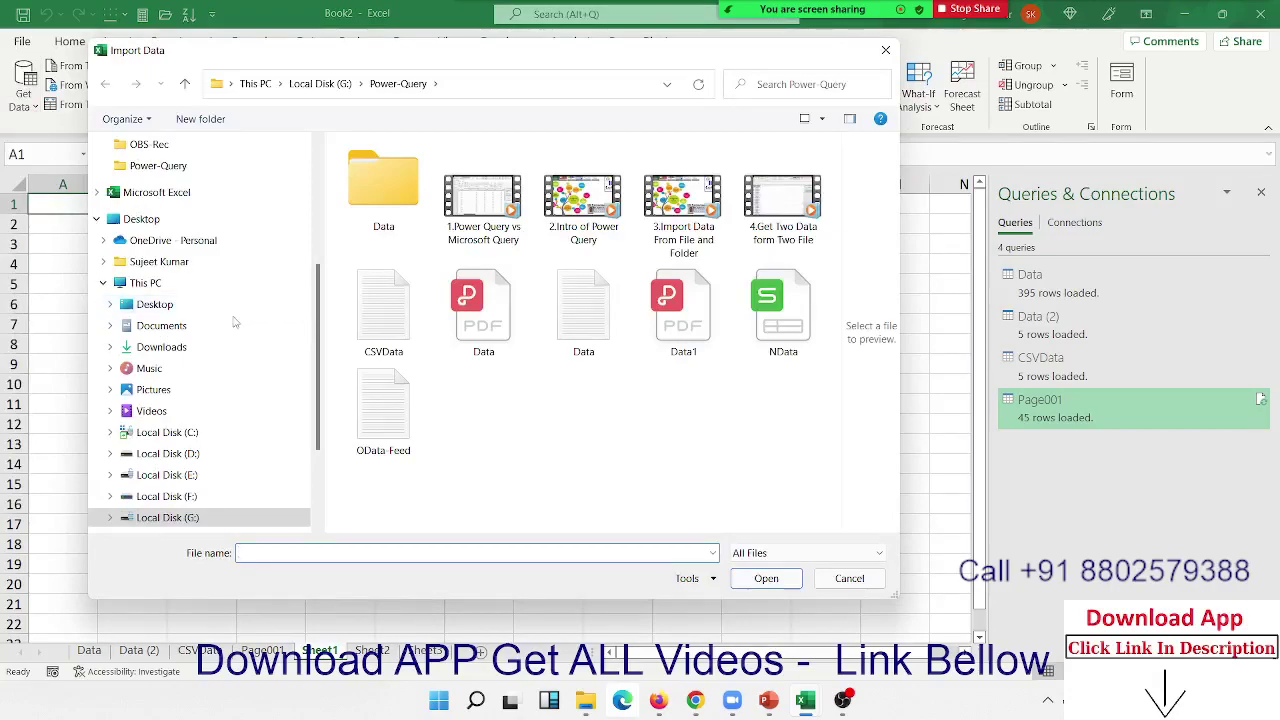
click(675, 320)
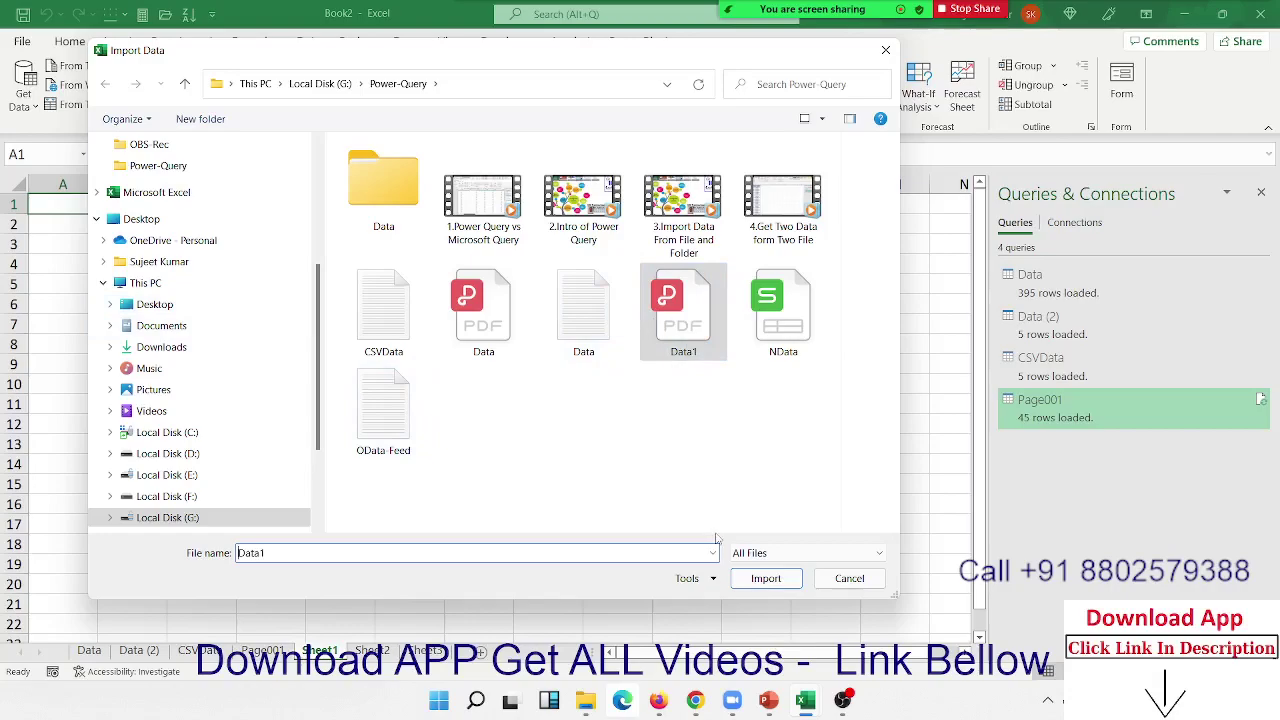
click(748, 576)
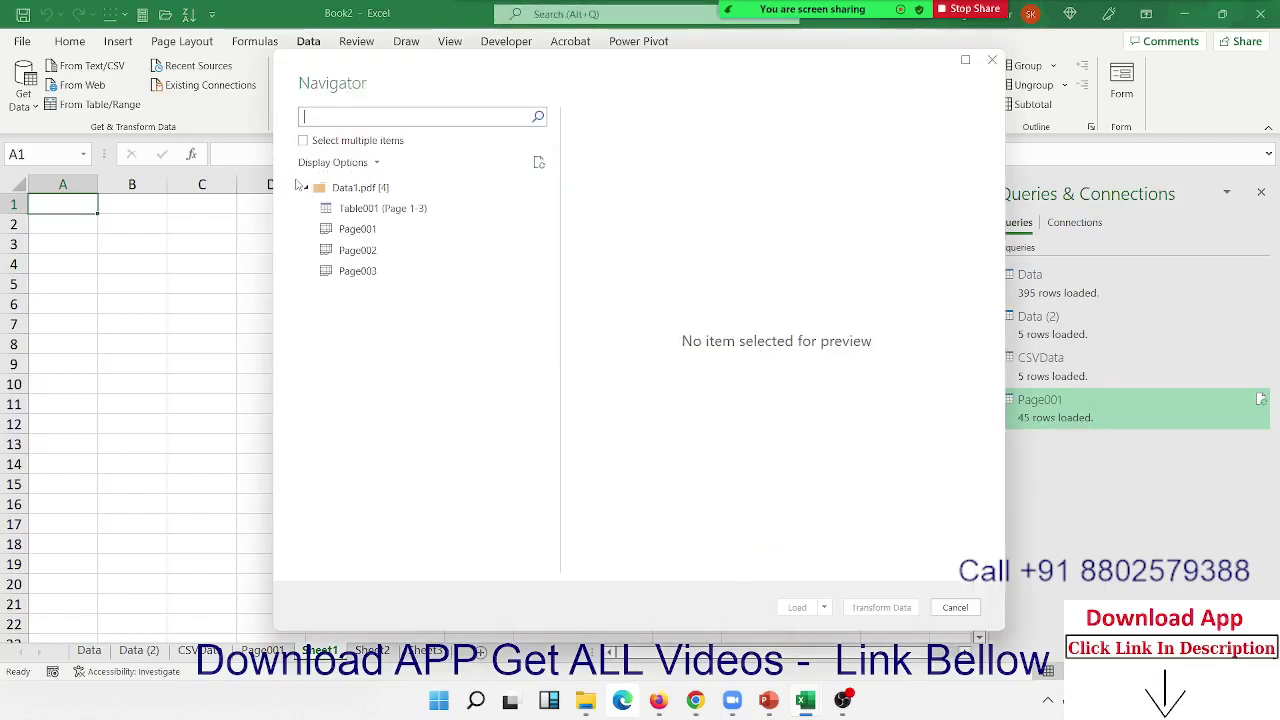
- Preview Page001–Page003, then load the combined Table001 (Page 1-3) table
click(356, 231)
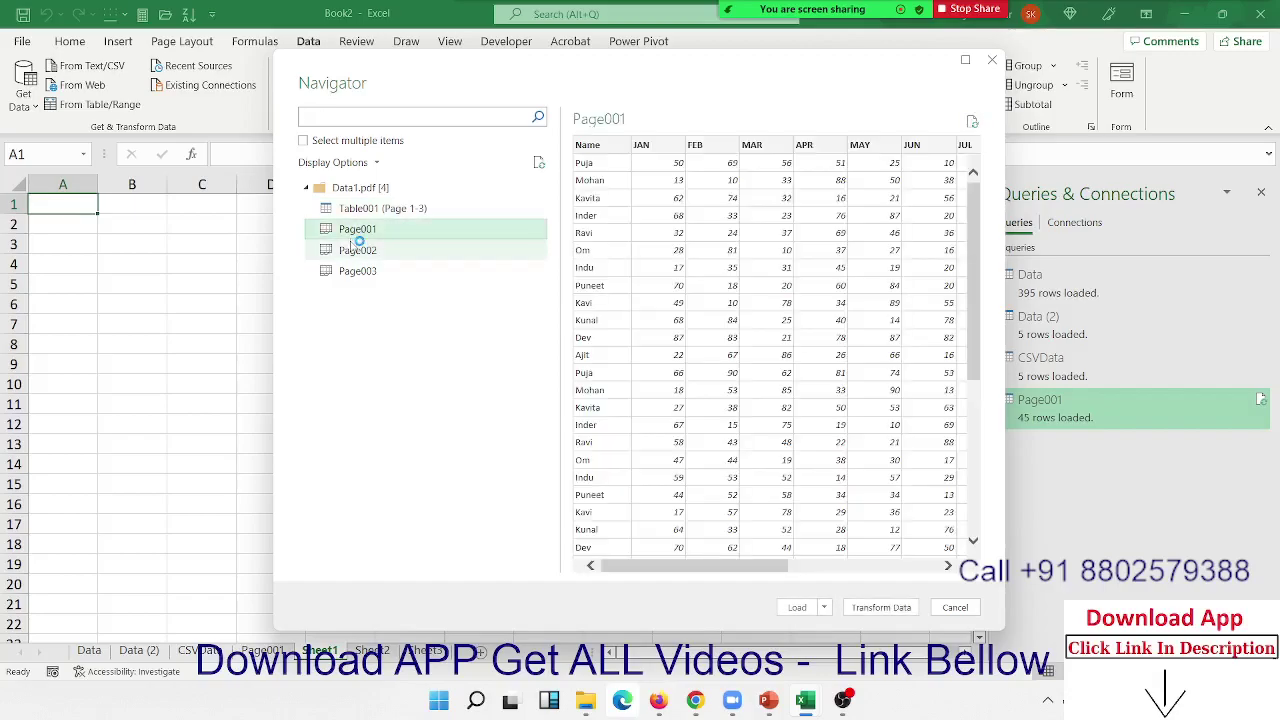
click(357, 249)
click(355, 270)
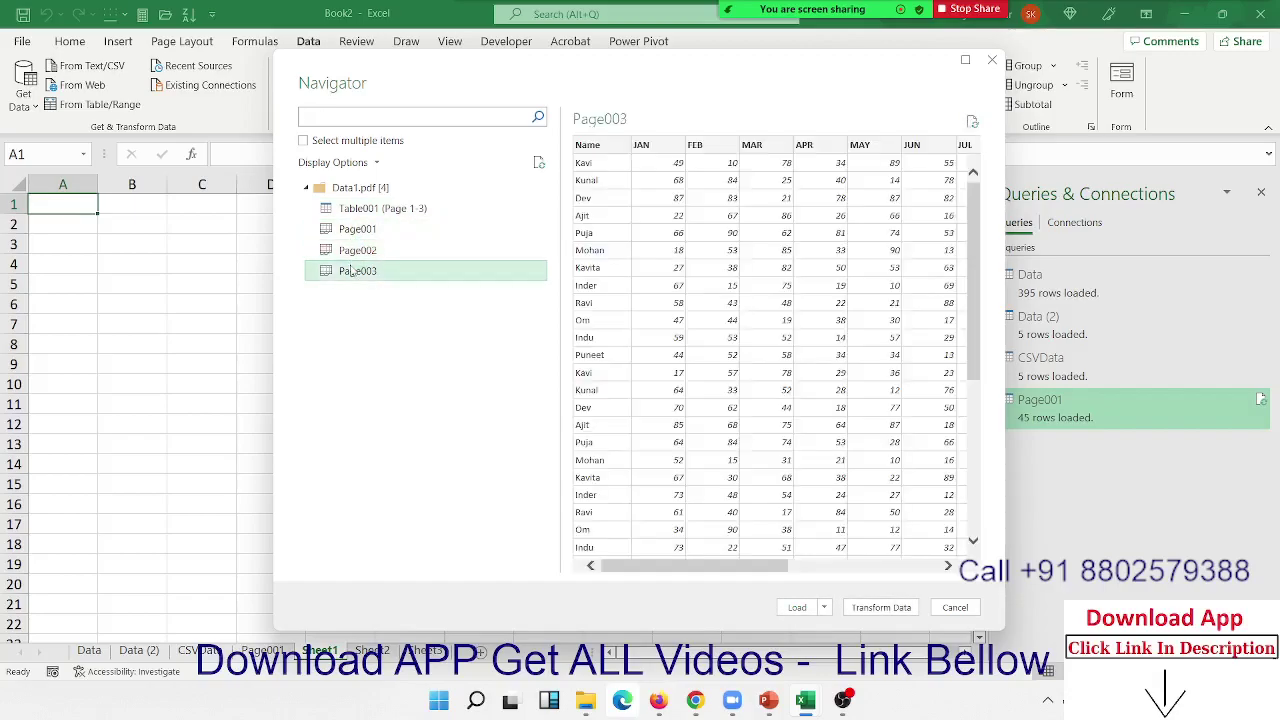
click(356, 254)
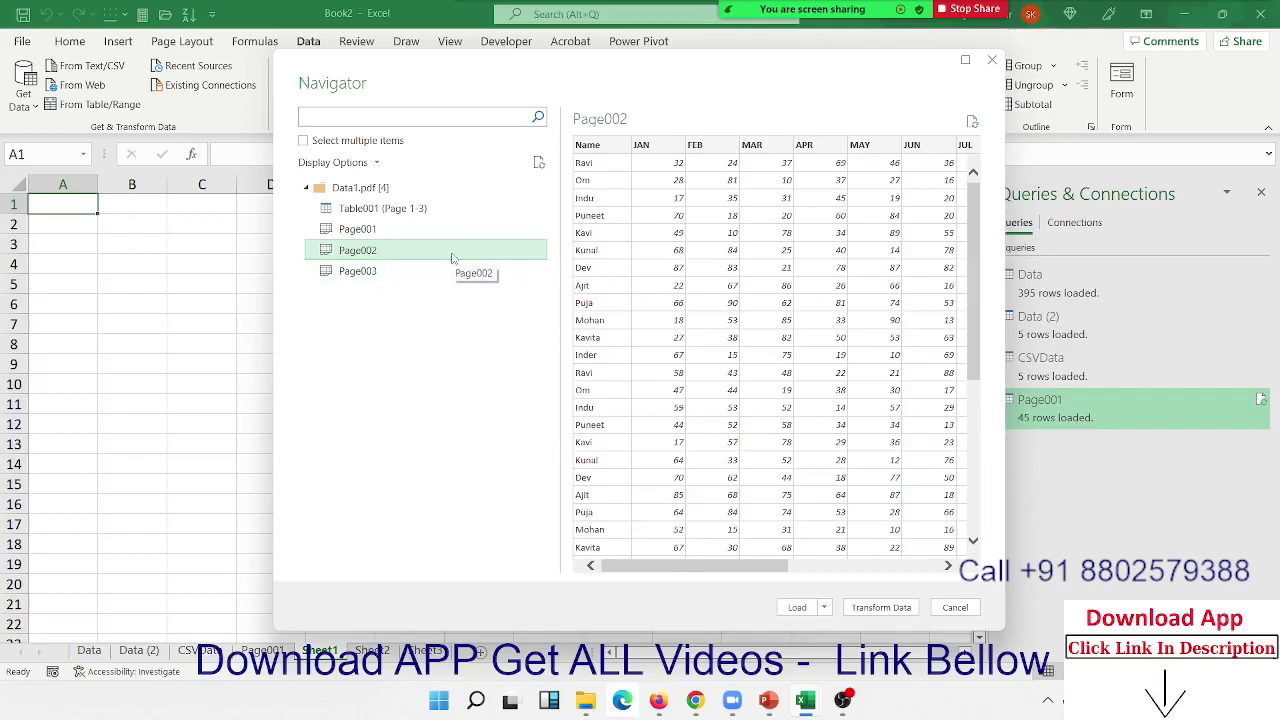
click(420, 207)
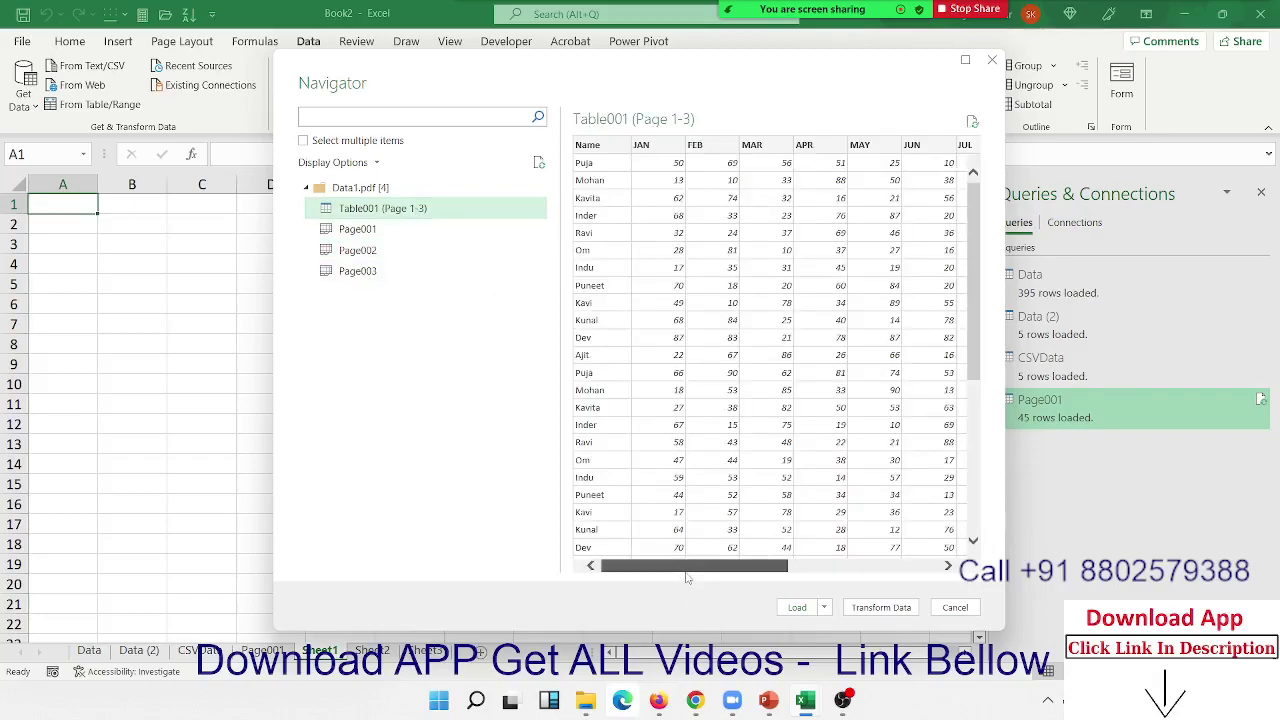
mouse_move(690, 567)
mouse_down()
mouse_move(850, 571)
mouse_move(695, 578)
mouse_up()
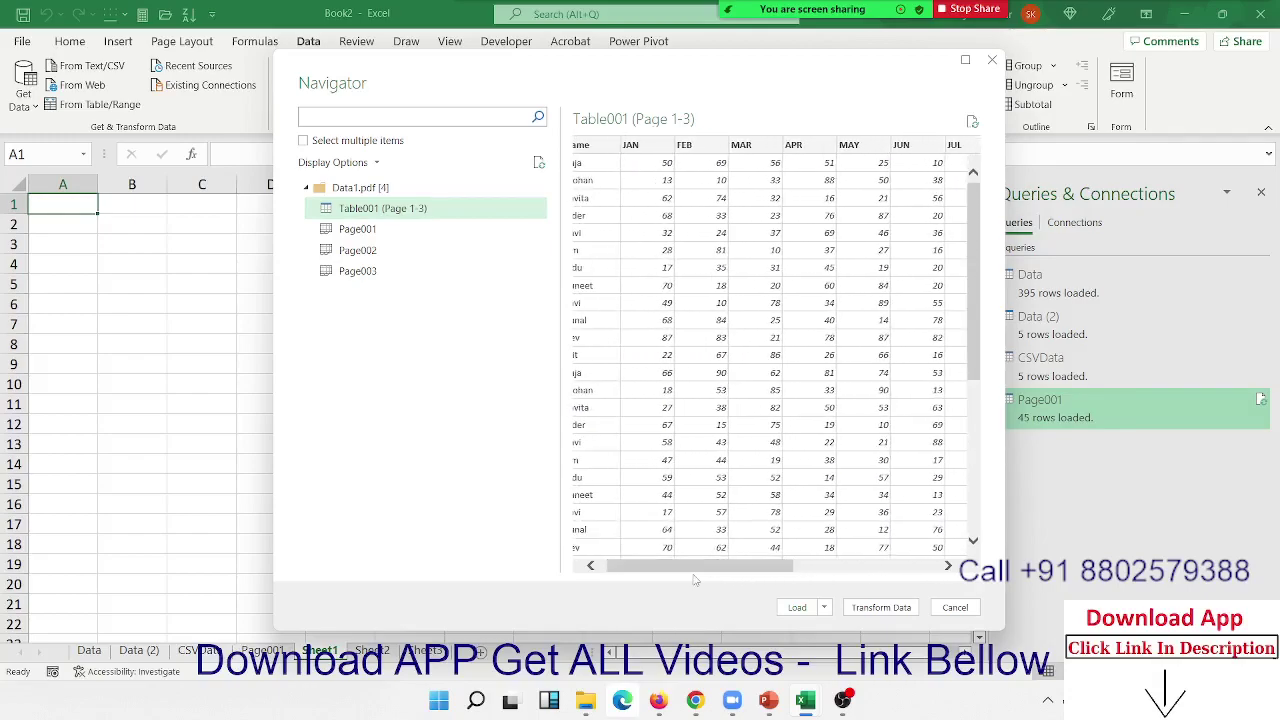
click(786, 612)
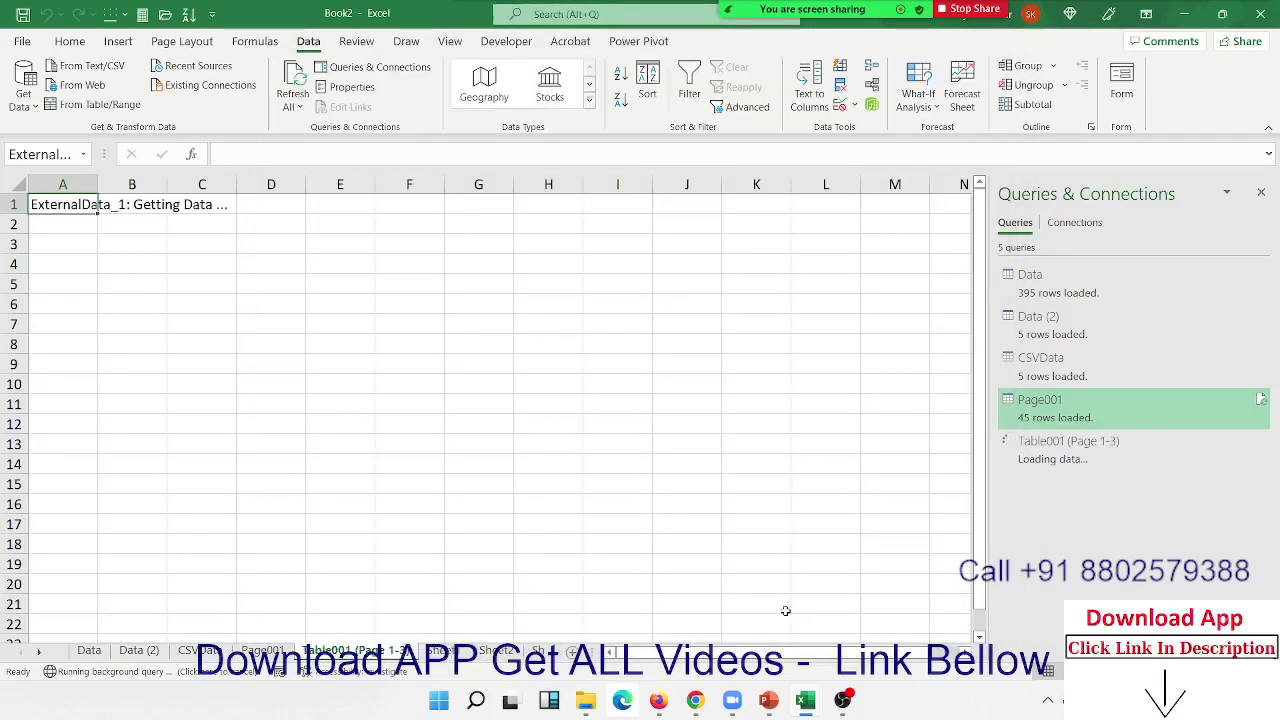
- Scroll the Table001 (Page 1-3) sheet down to its last row, 193, and back to the top
scroll(485, 437, down, 3)
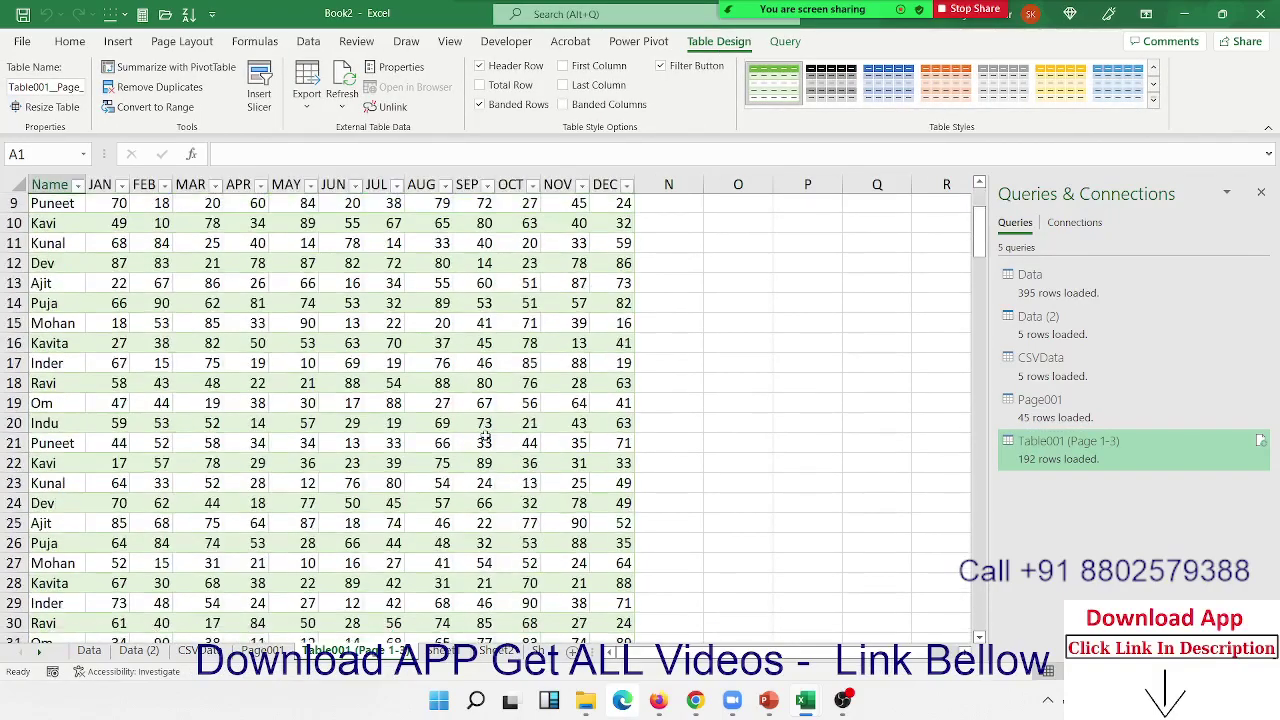
scroll(485, 437, down, 17)
scroll(485, 437, up, 19)
scroll(485, 435, down, 17)
scroll(485, 432, down, 16)
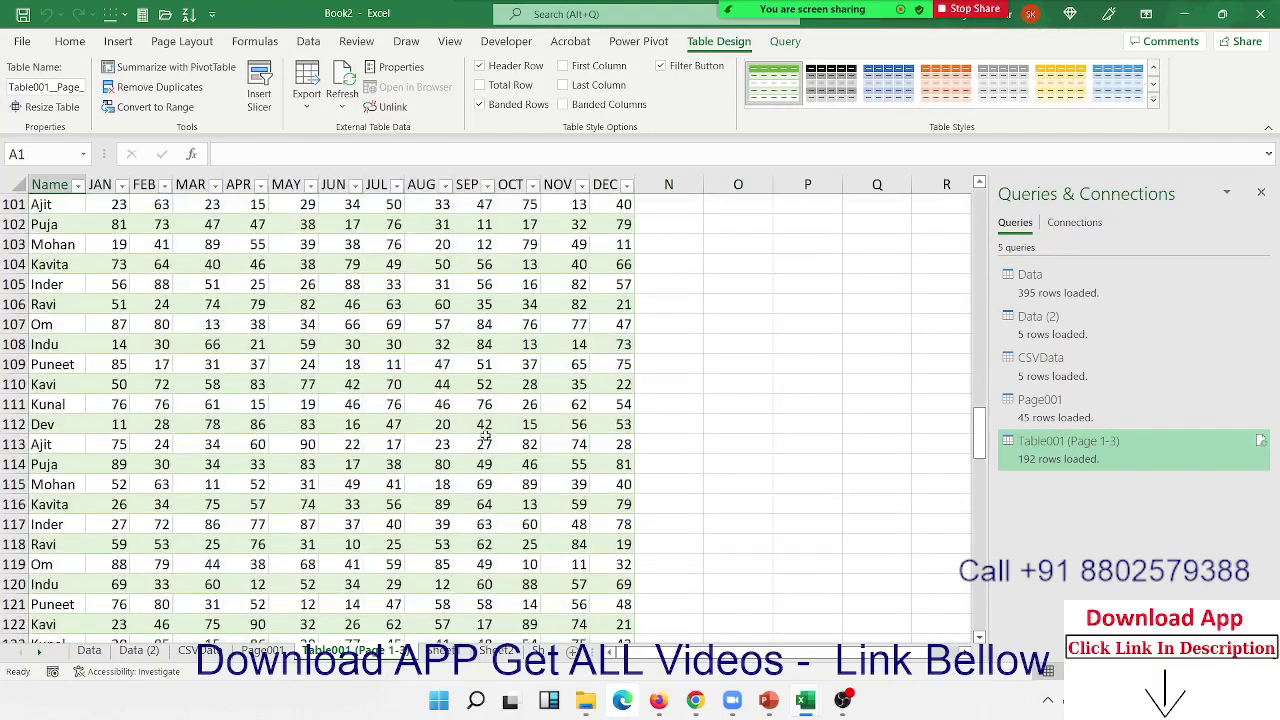
scroll(485, 435, down, 5)
scroll(485, 437, down, 20)
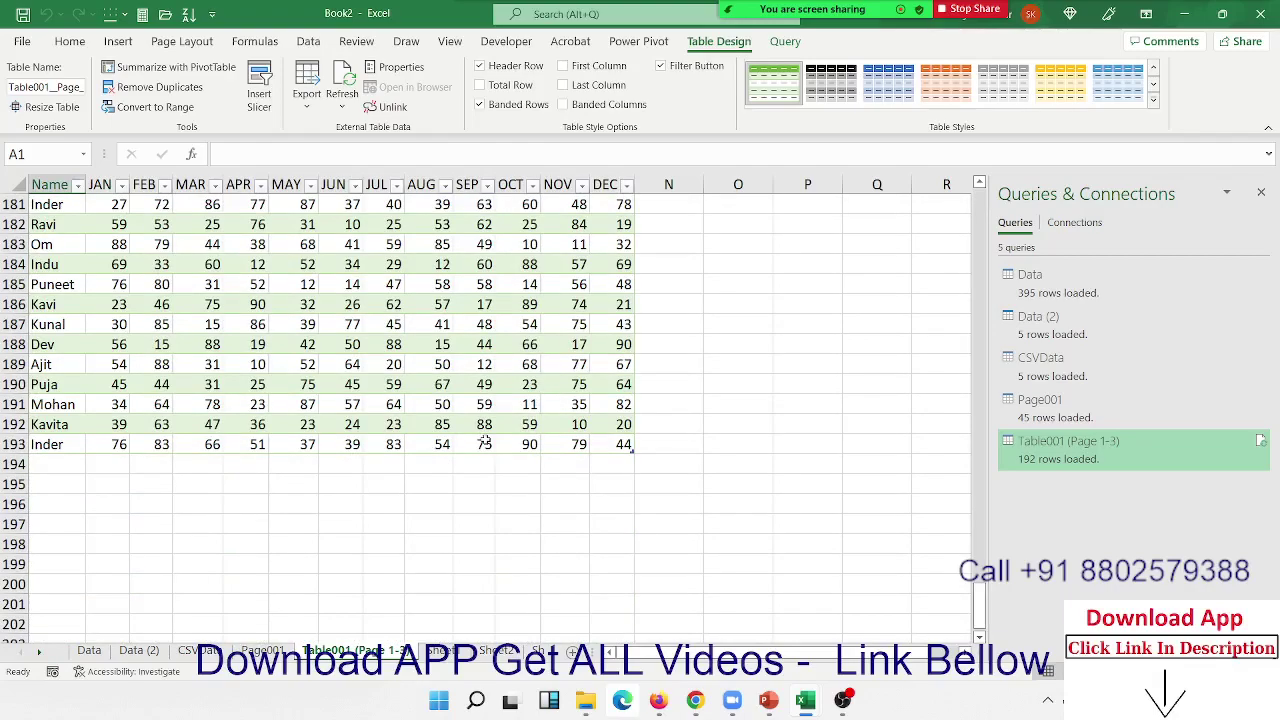
click(450, 651)
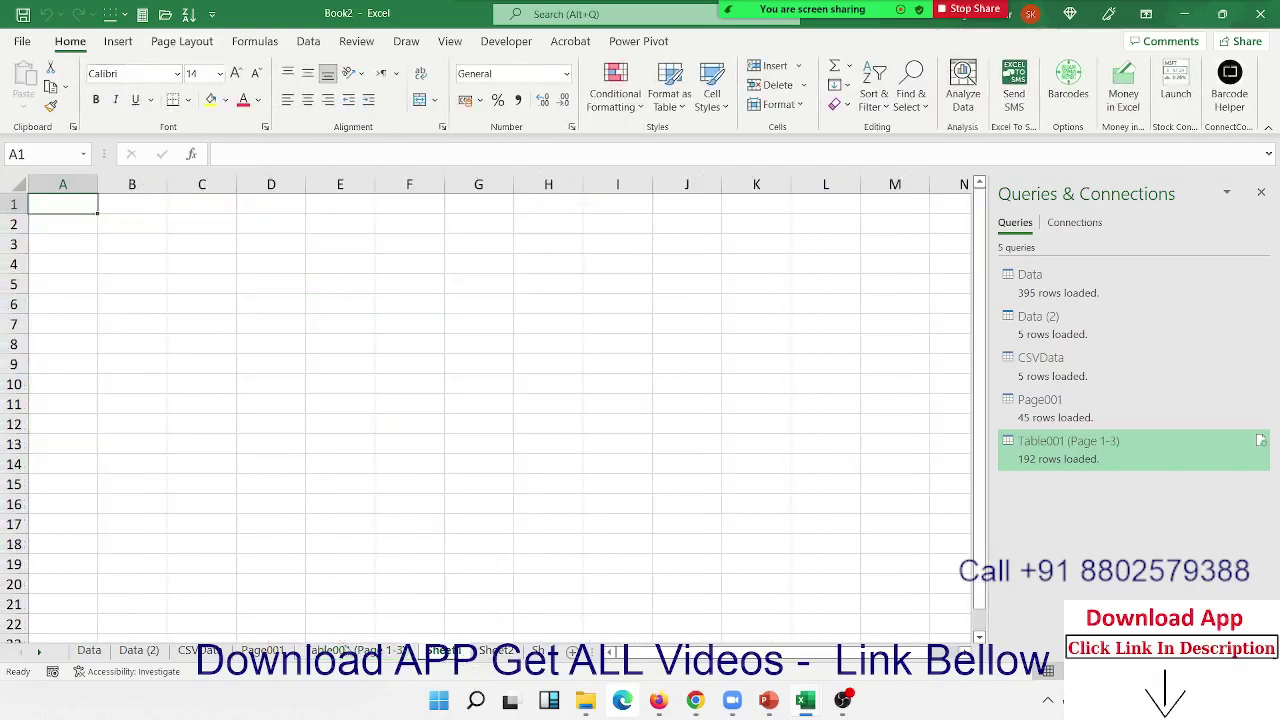
click(342, 650)
scroll(314, 419, up, 20)
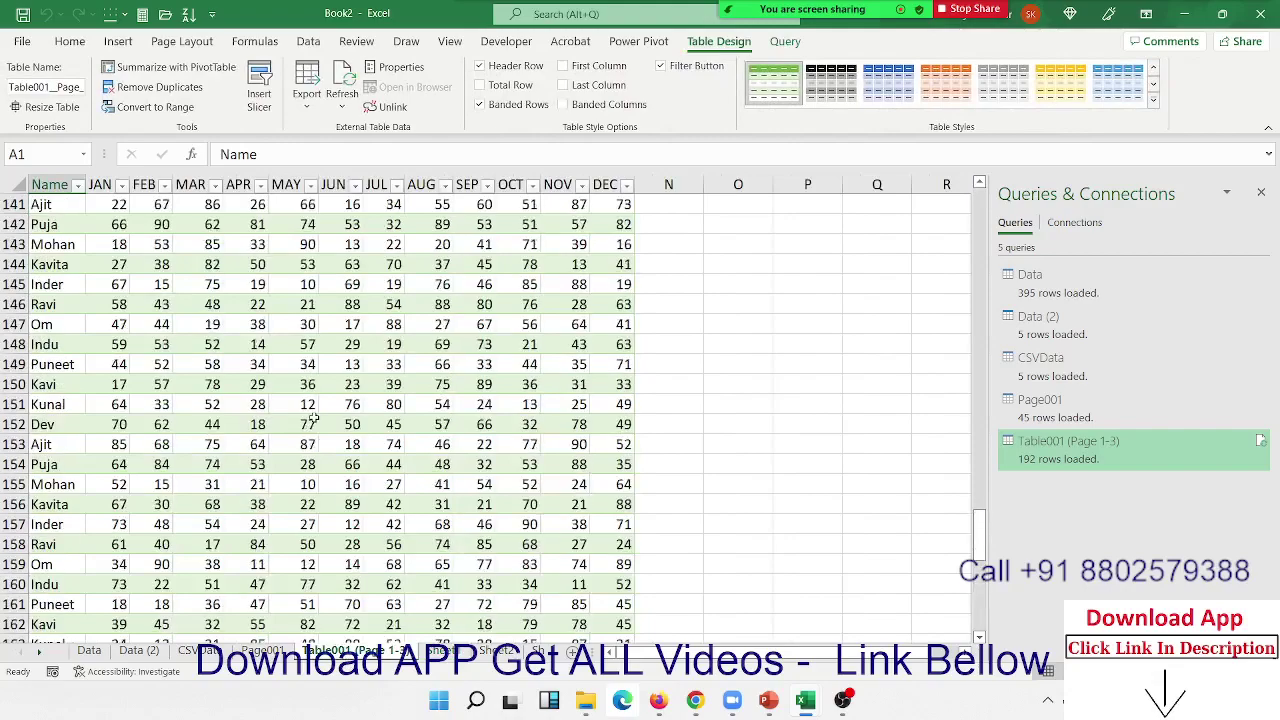
scroll(314, 419, up, 2)
scroll(314, 419, up, 20)
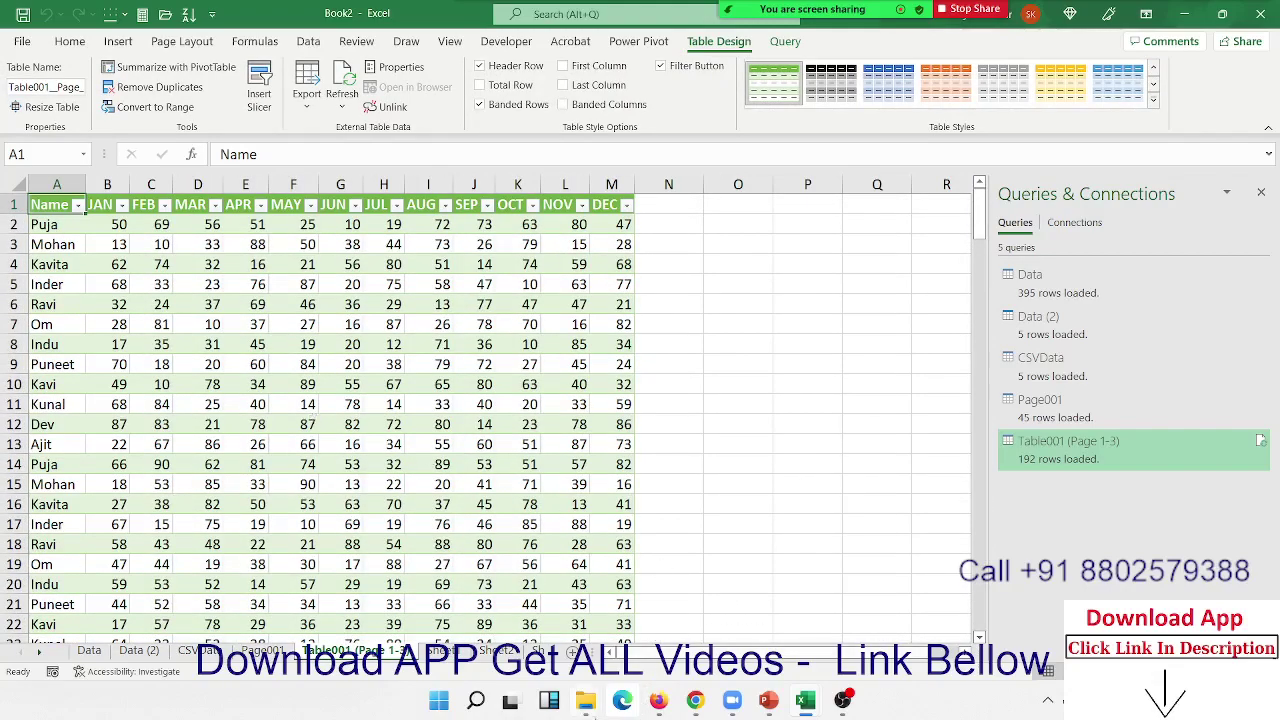
- Open Data1.pdf from the Power-Query folder, view its third page, and close WPS Office
mouse_move(590, 705)
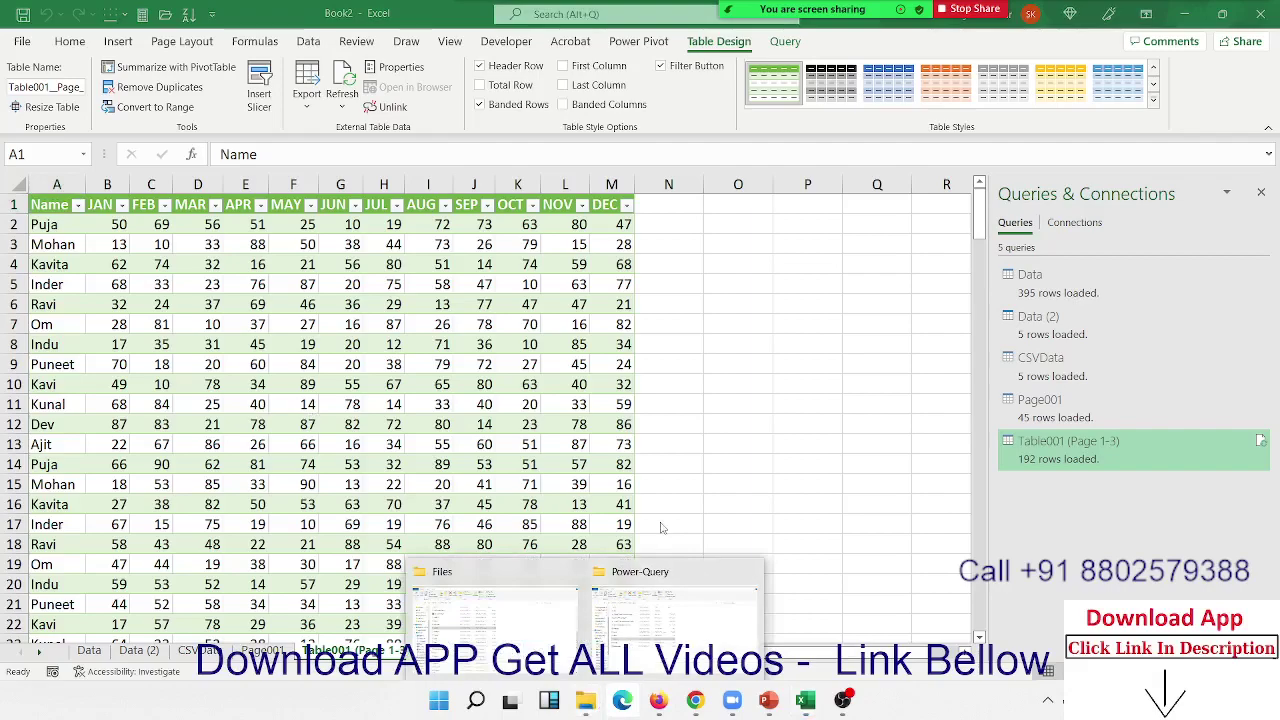
click(636, 624)
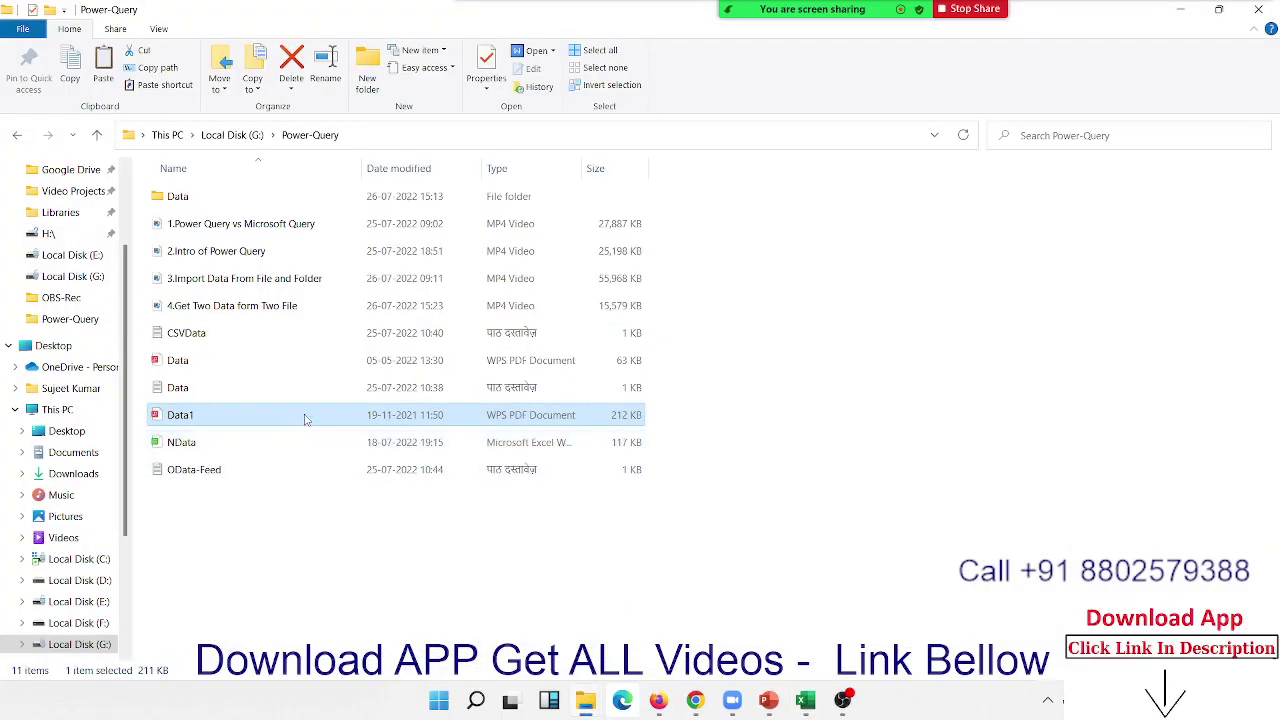
double_click(305, 420)
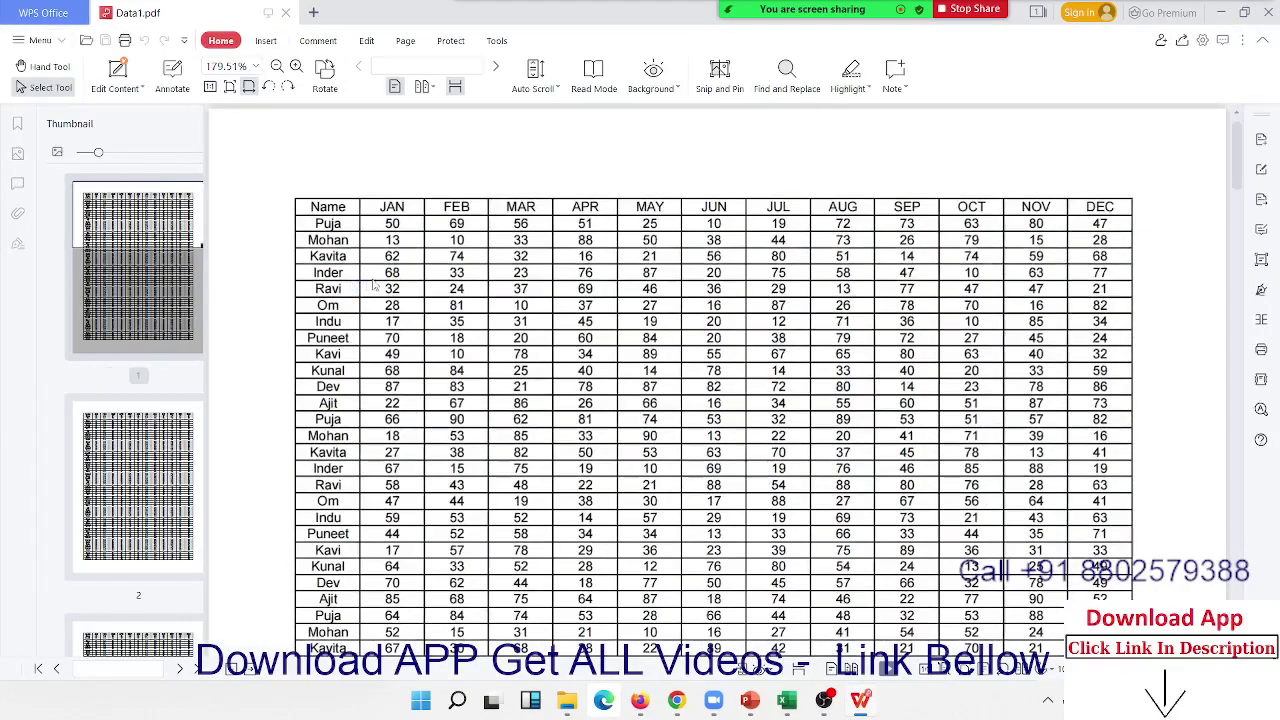
click(165, 648)
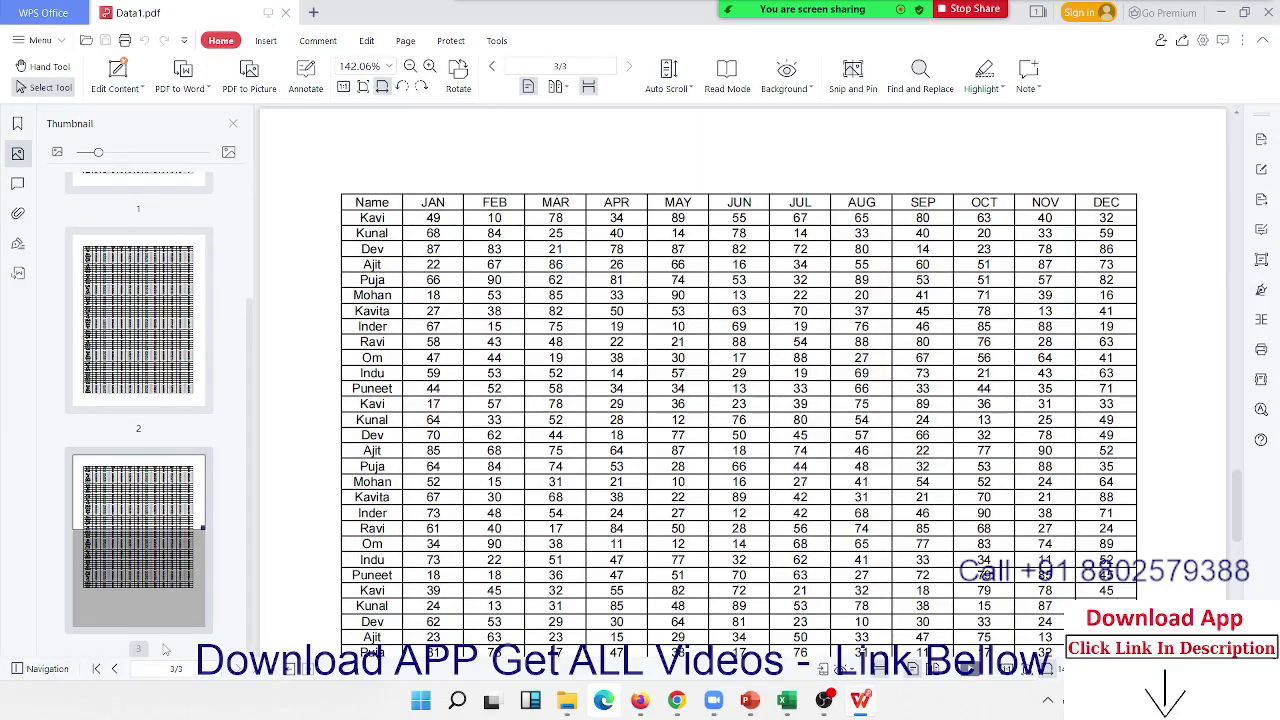
click(1270, 9)
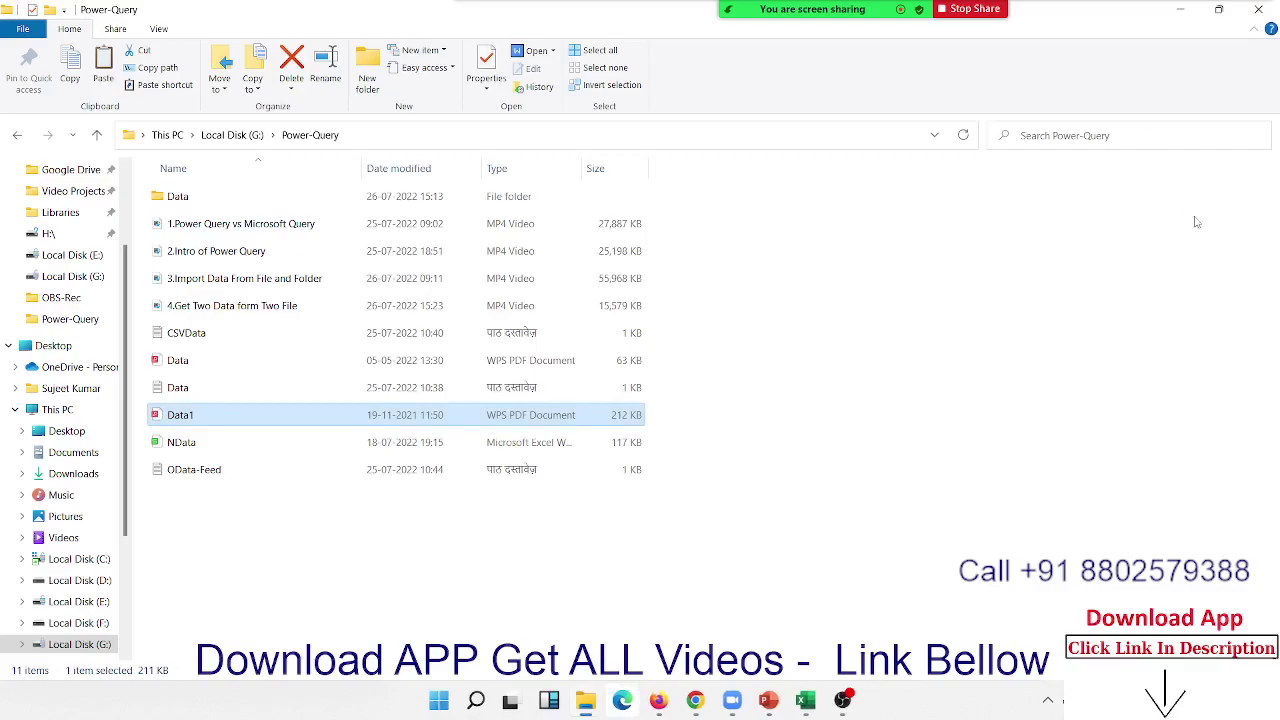
- Minimize the browser and bring the Files folder window to the front
click(705, 701)
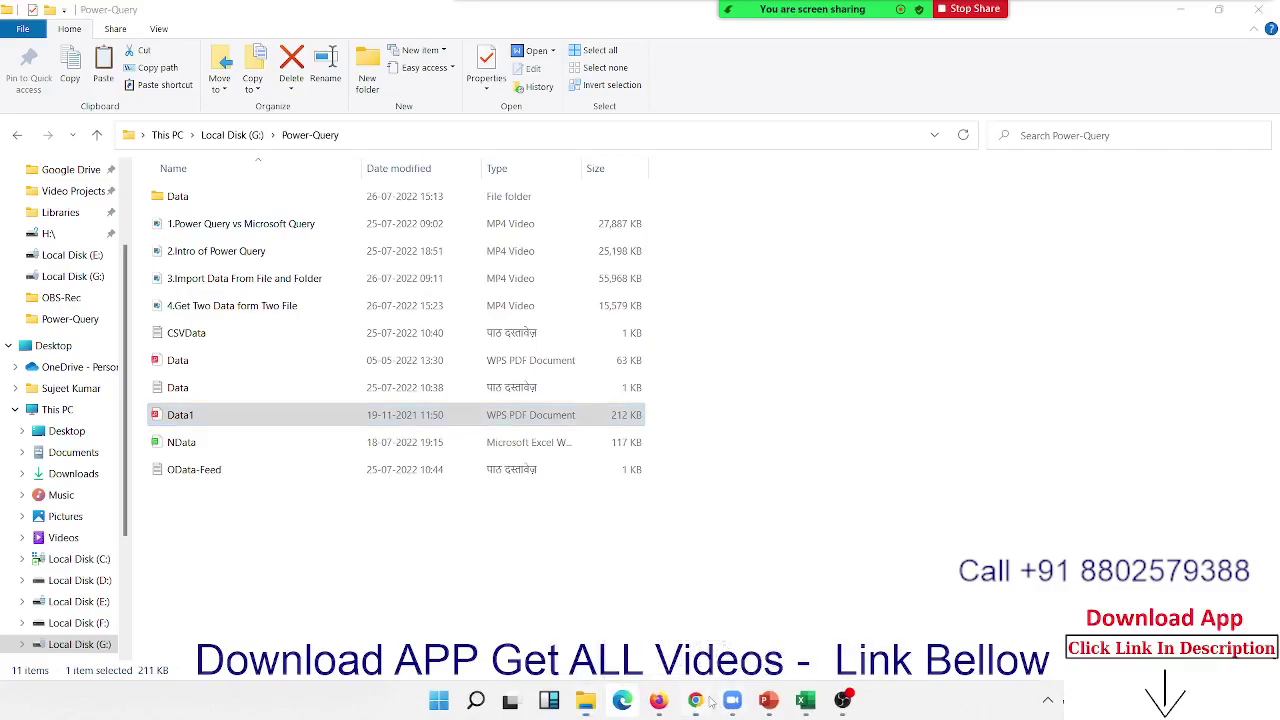
click(706, 702)
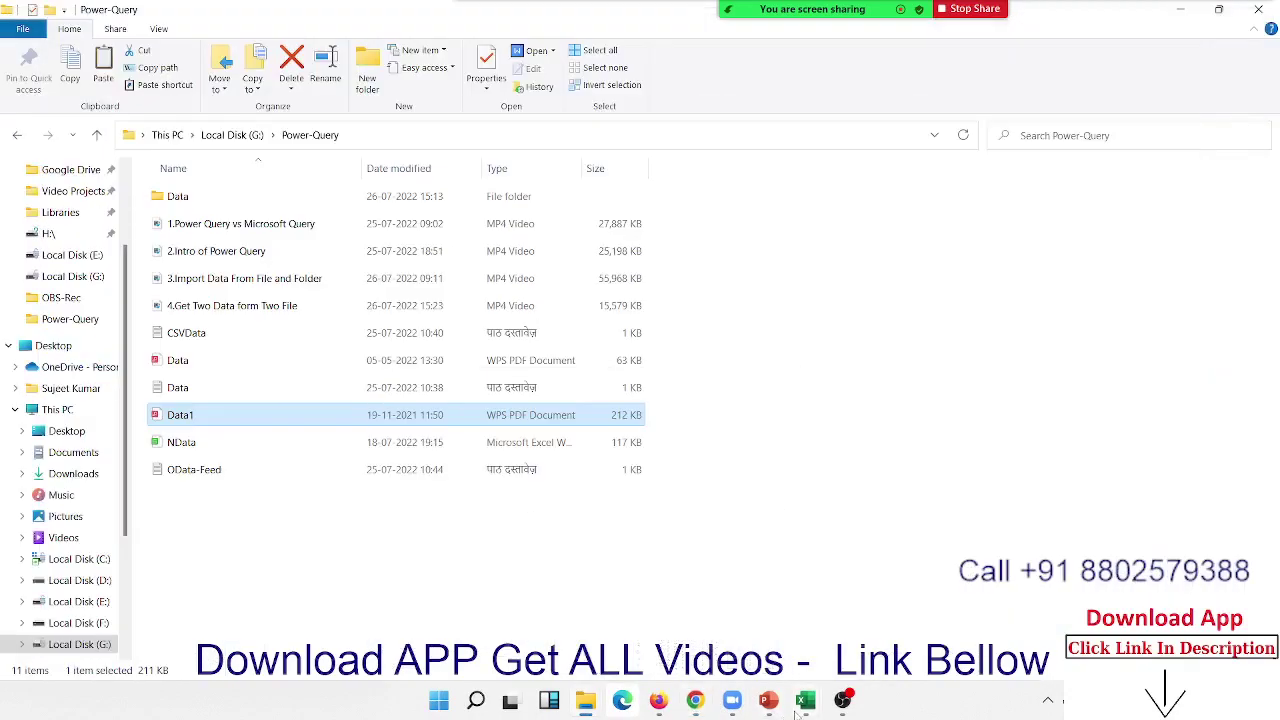
mouse_move(798, 708)
click(762, 650)
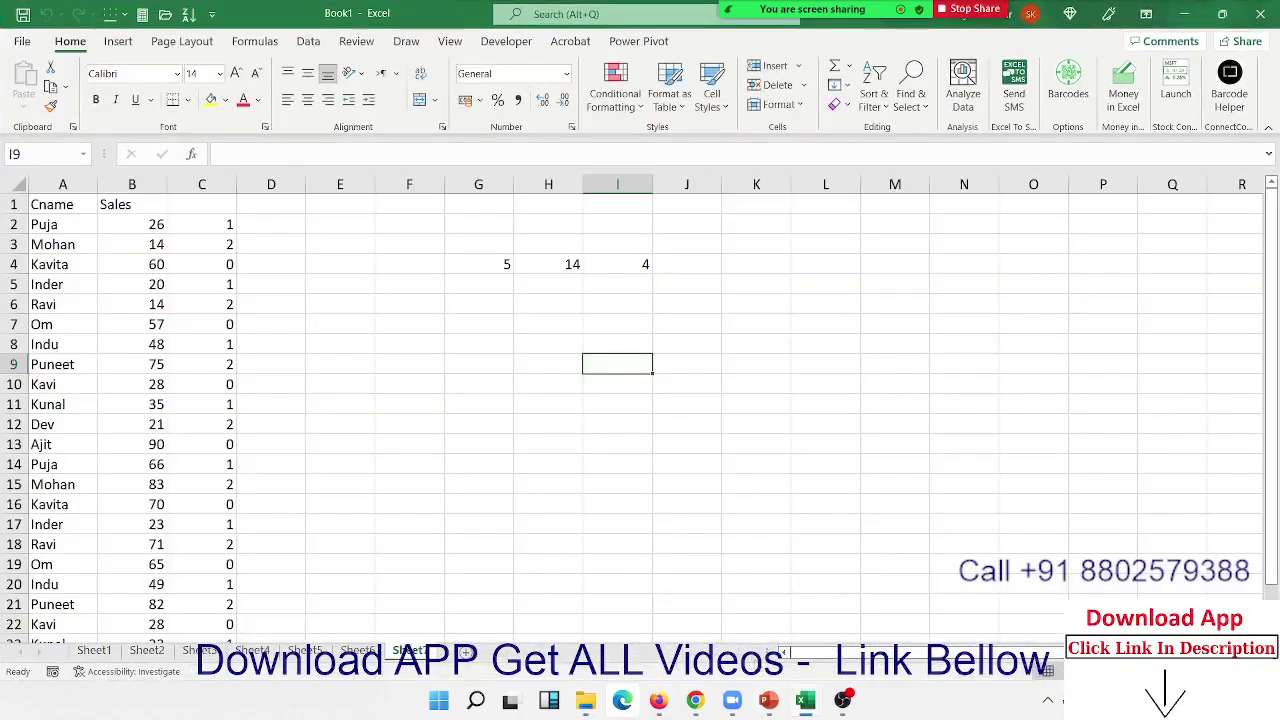
mouse_move(588, 706)
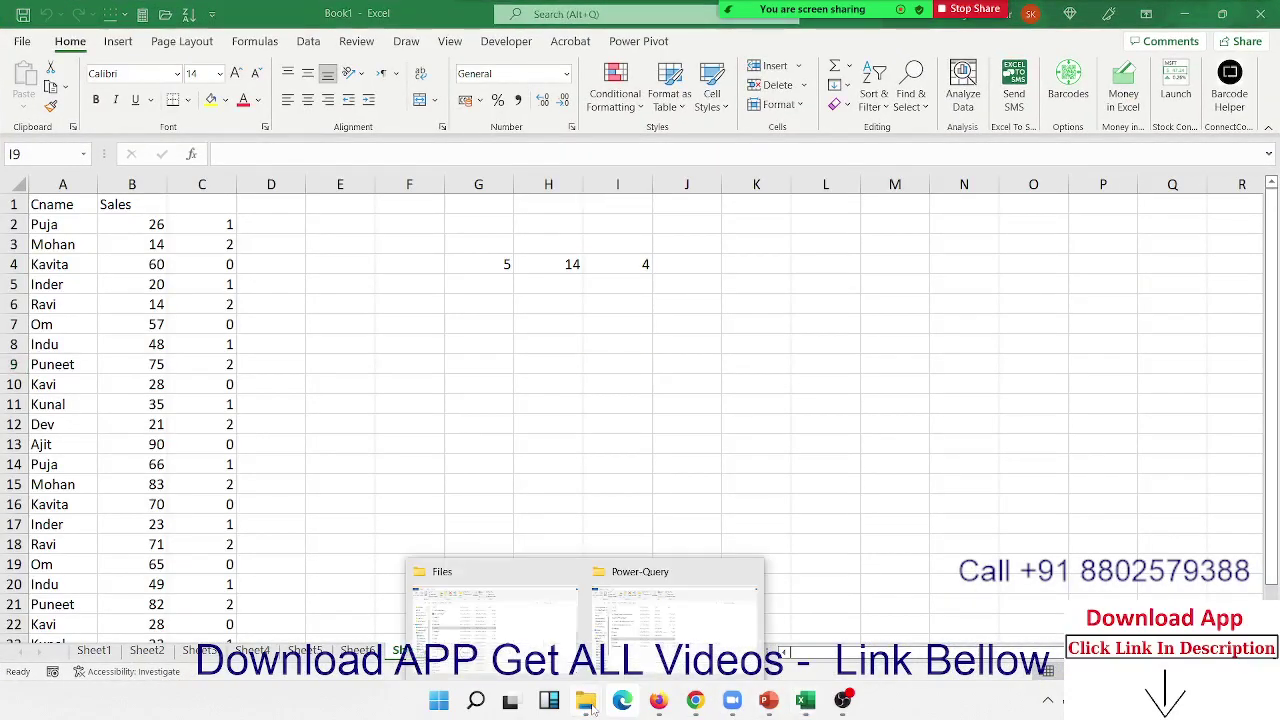
click(548, 602)
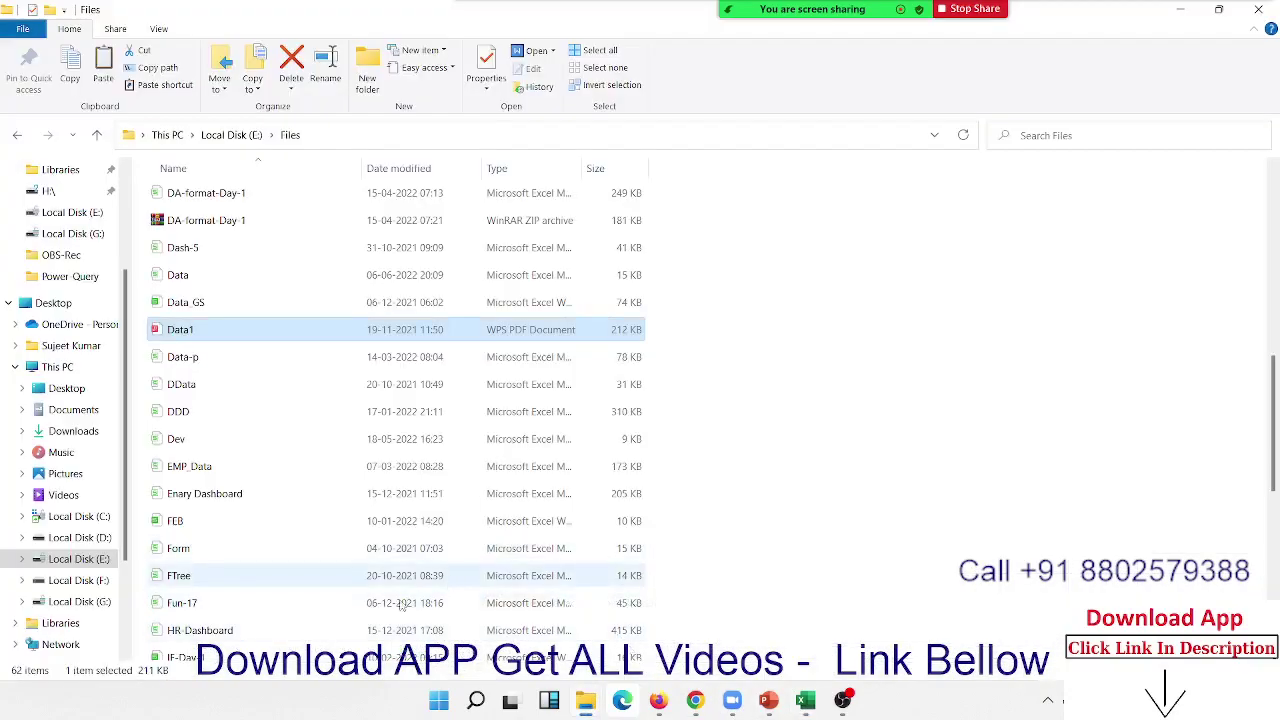
- Open E:\2222\Data, select the eight text files, and open file 1 in Notepad
click(105, 562)
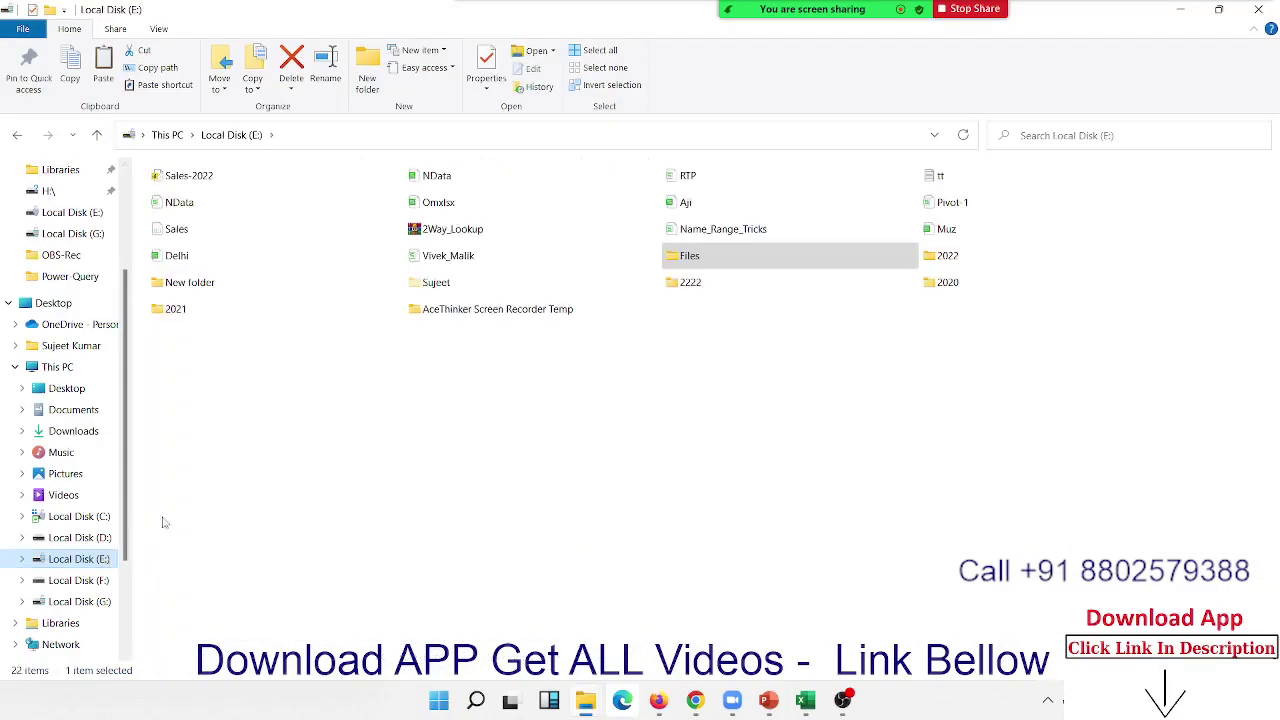
double_click(688, 284)
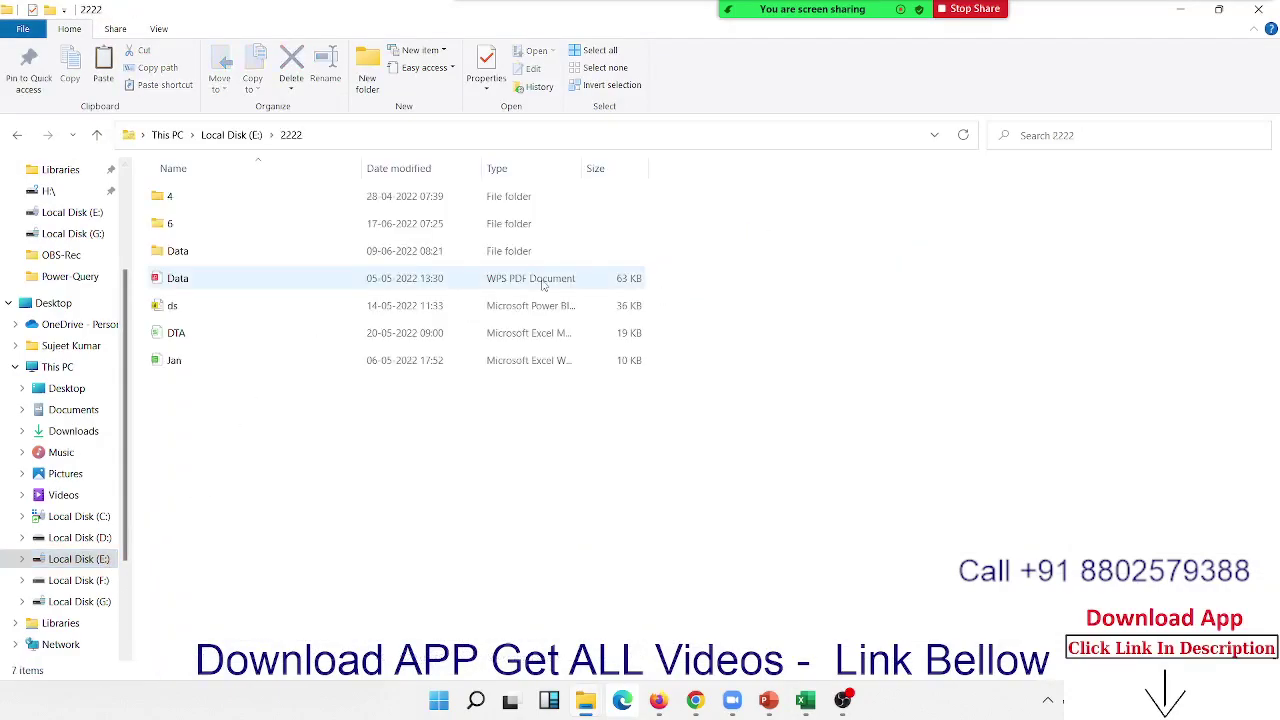
double_click(366, 251)
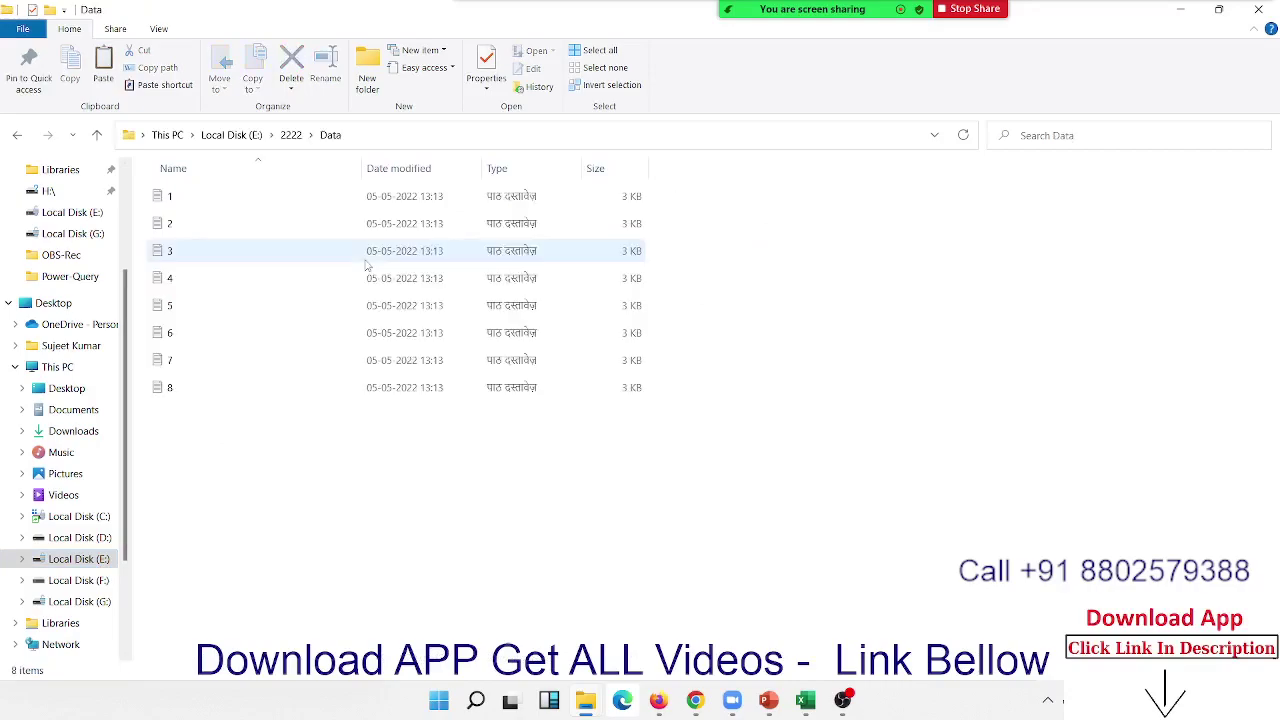
mouse_move(608, 482)
mouse_down()
mouse_move(408, 396)
mouse_move(276, 197)
mouse_up()
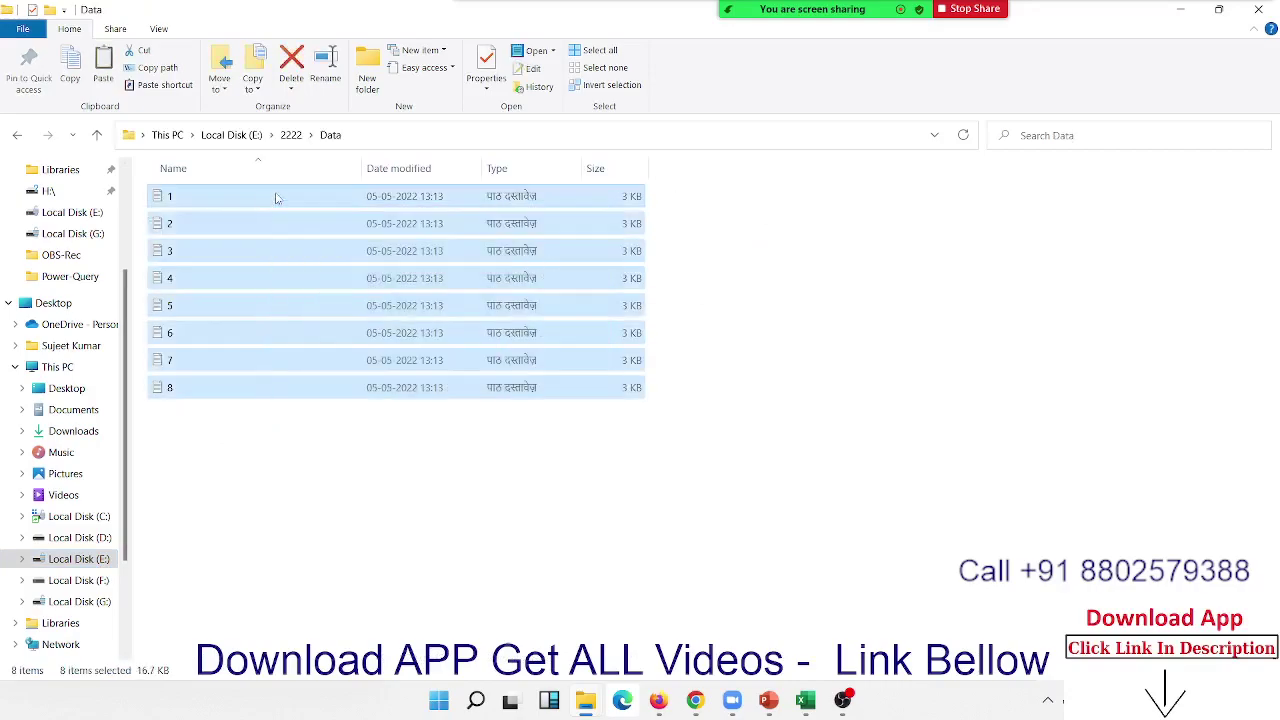
click(277, 197)
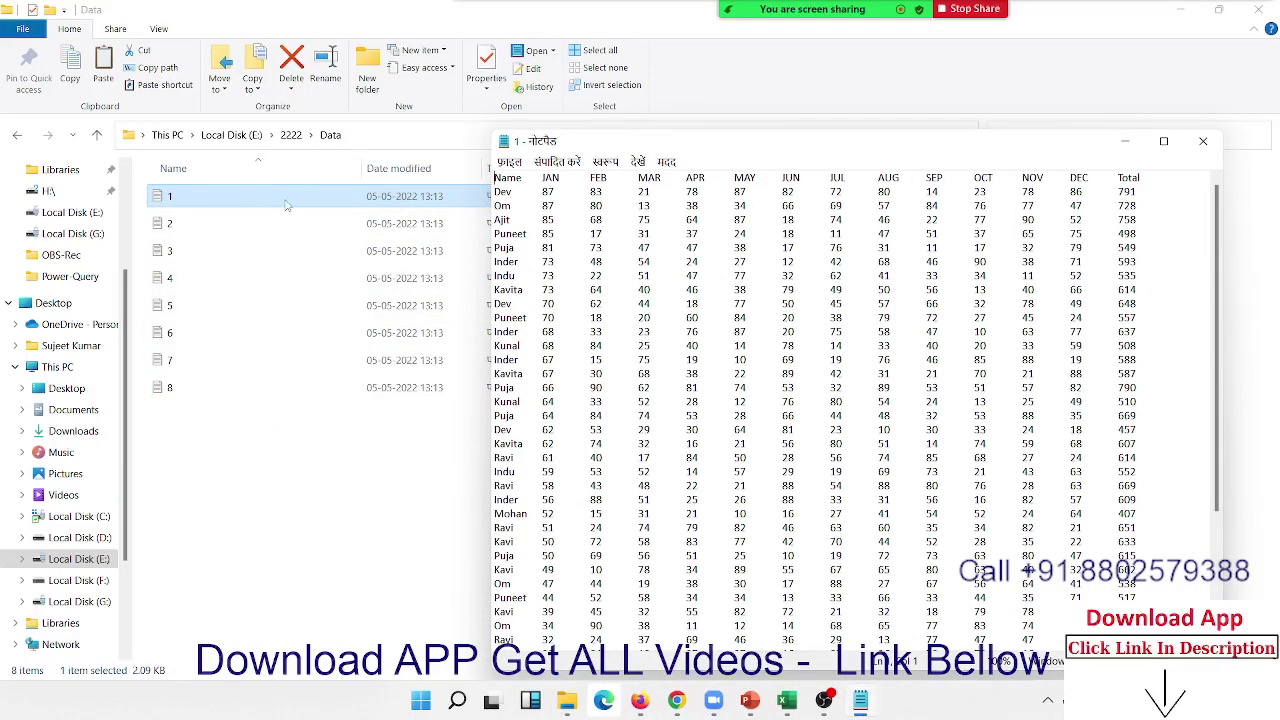
- Look over text file 1's monthly sales table in Notepad, then close it
scroll(903, 216, down, 5)
scroll(903, 216, up, 5)
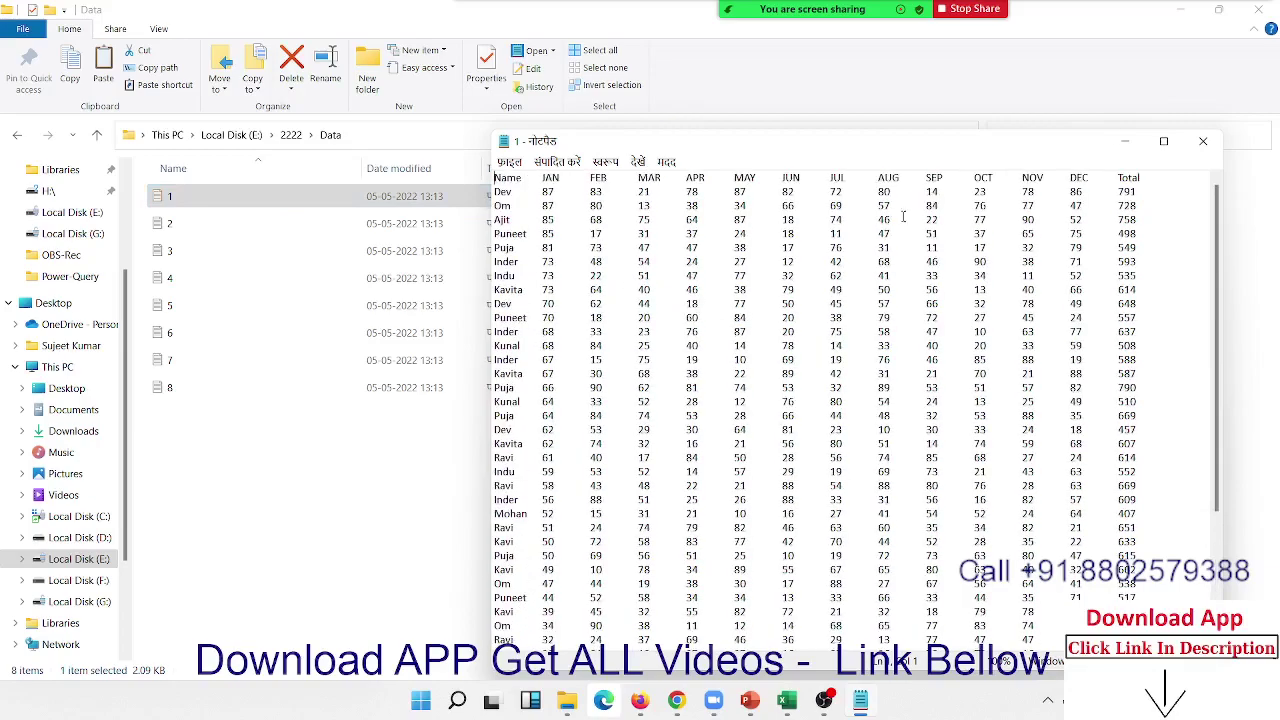
click(1203, 141)
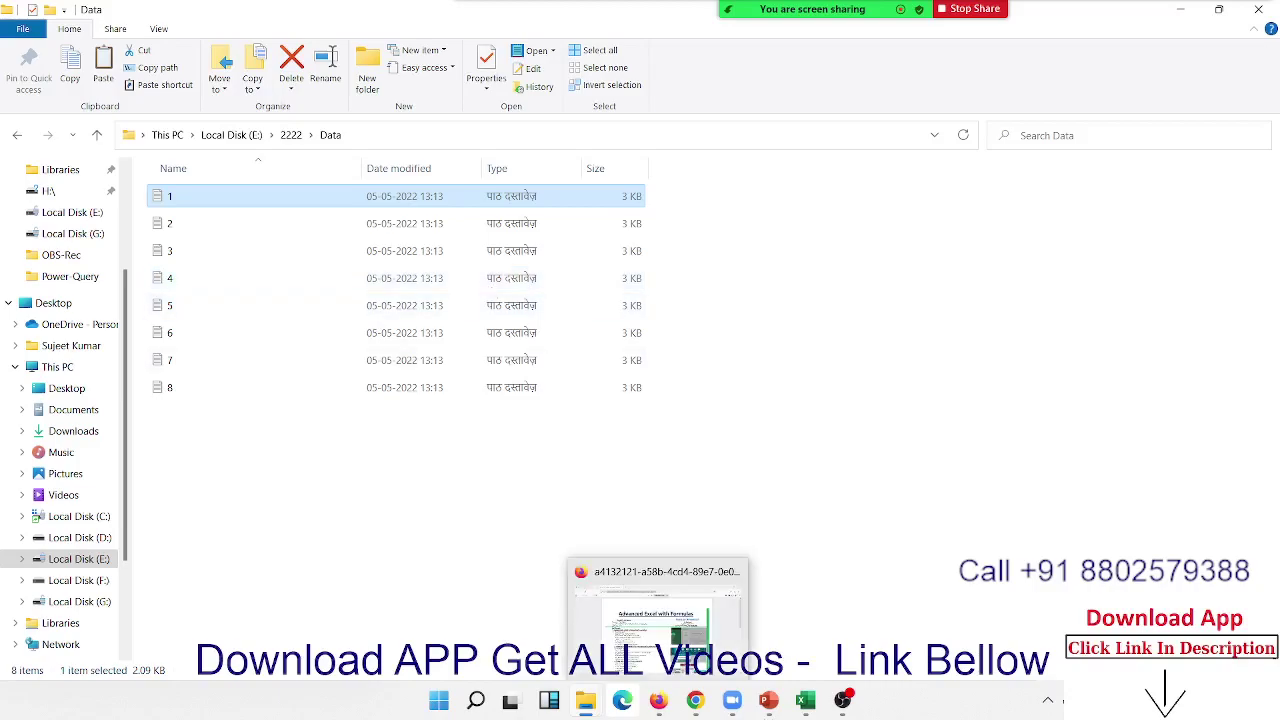
- Bring the Book2 workbook forward from the taskbar and switch to the empty Sheet3
mouse_move(800, 706)
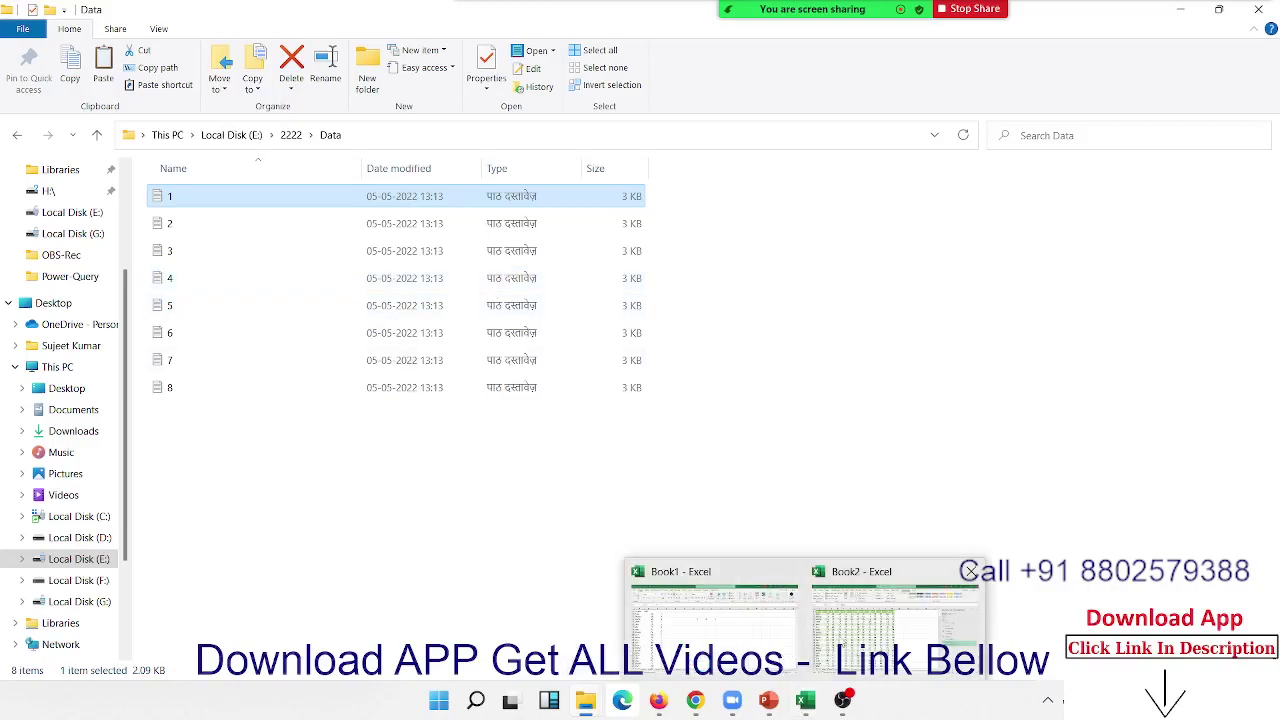
click(843, 643)
click(447, 650)
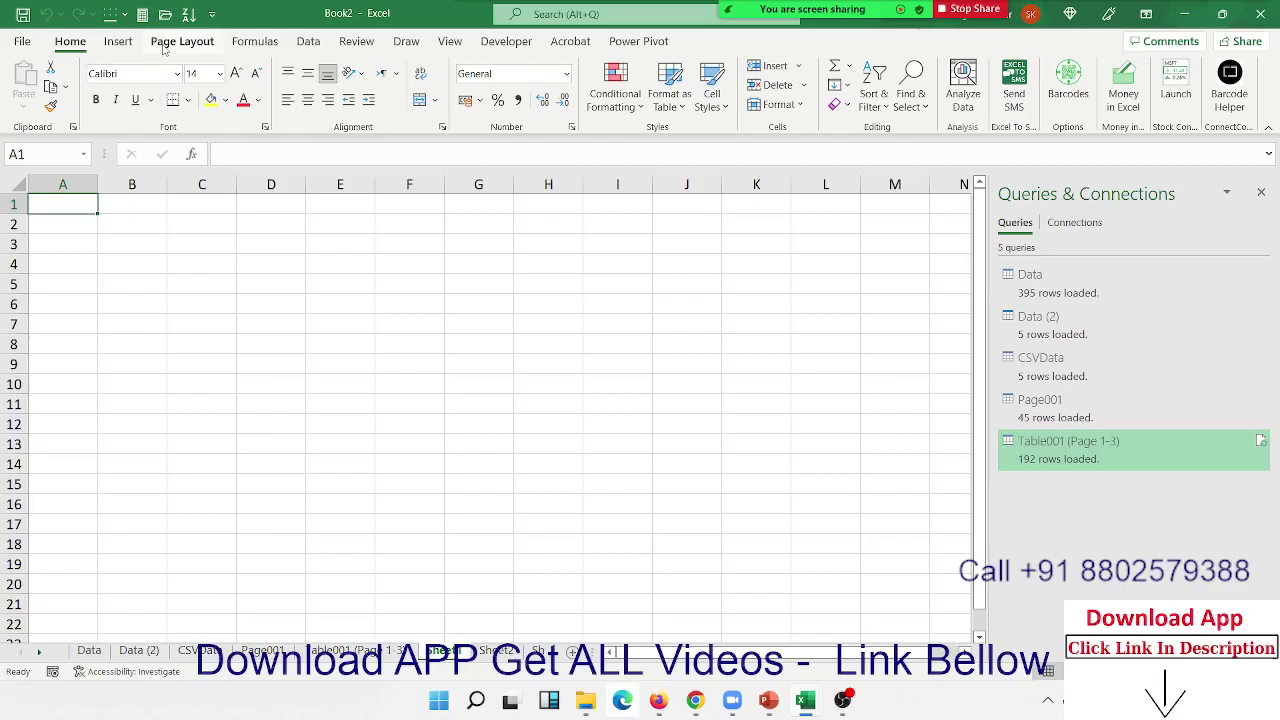
- Return to the Data folder window, reopen text file 1 to recheck it, then close Notepad
mouse_move(582, 700)
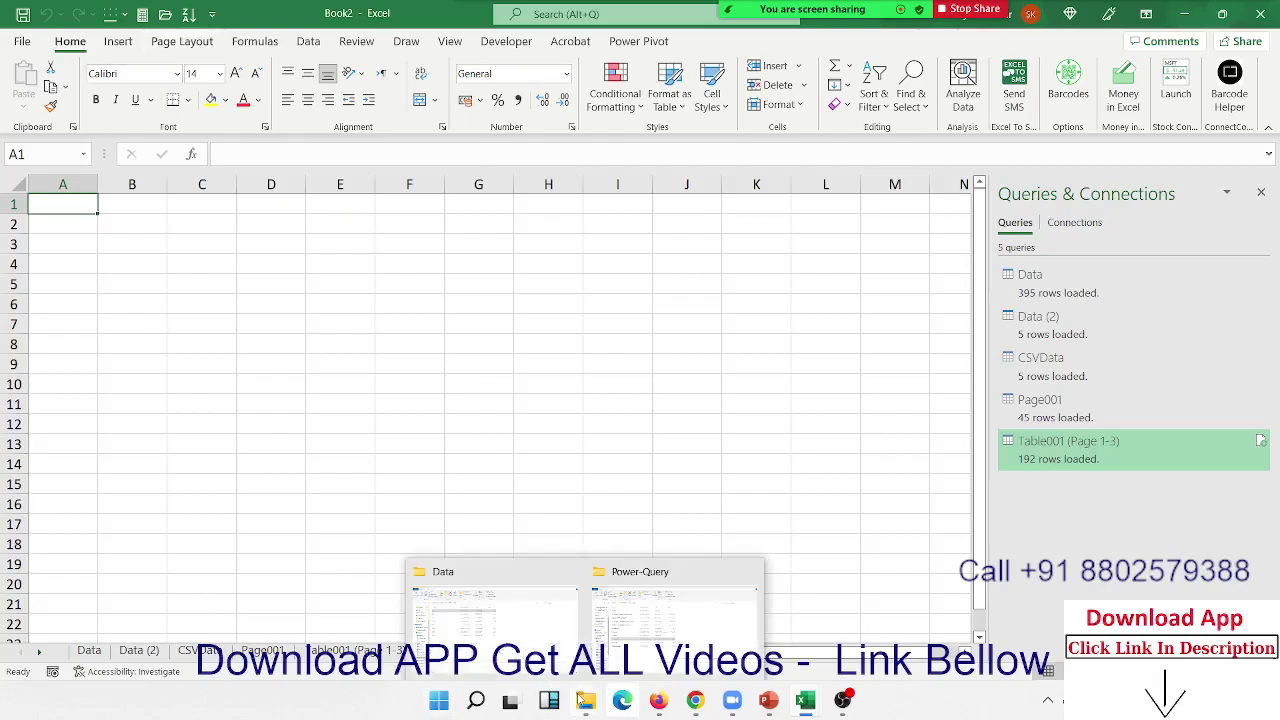
click(548, 625)
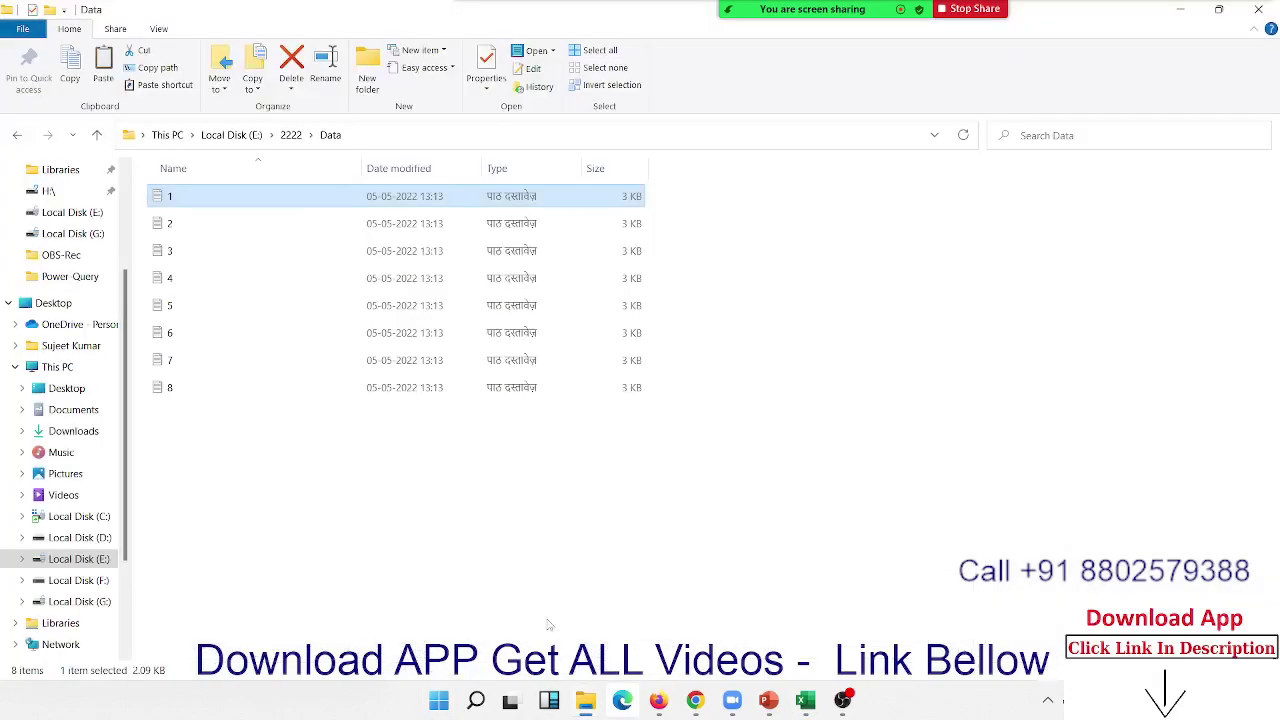
double_click(297, 208)
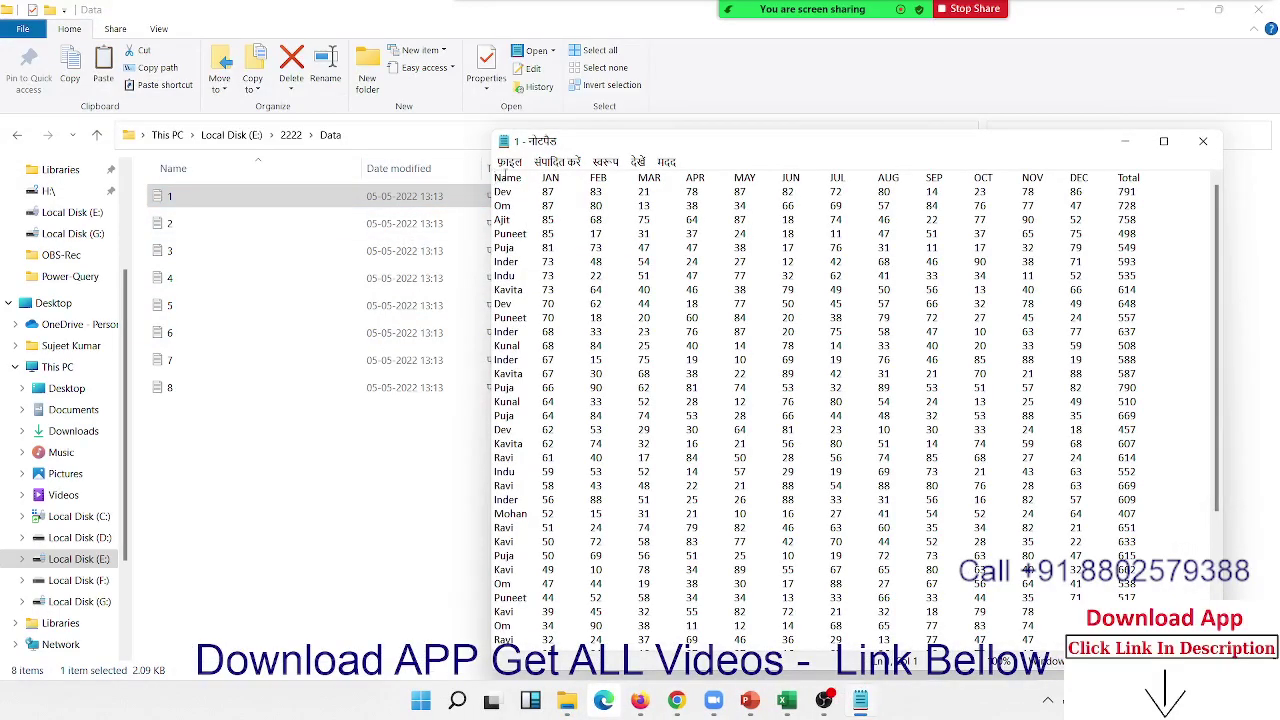
click(1215, 146)
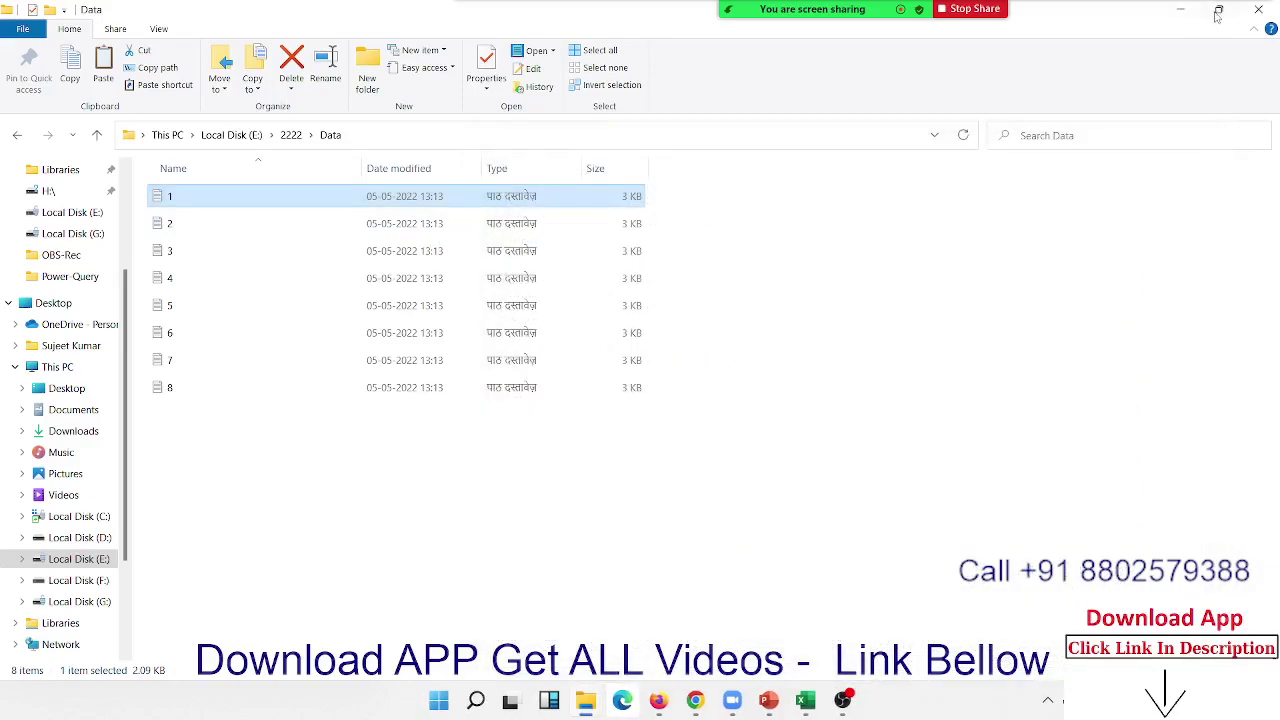
mouse_move(1219, 18)
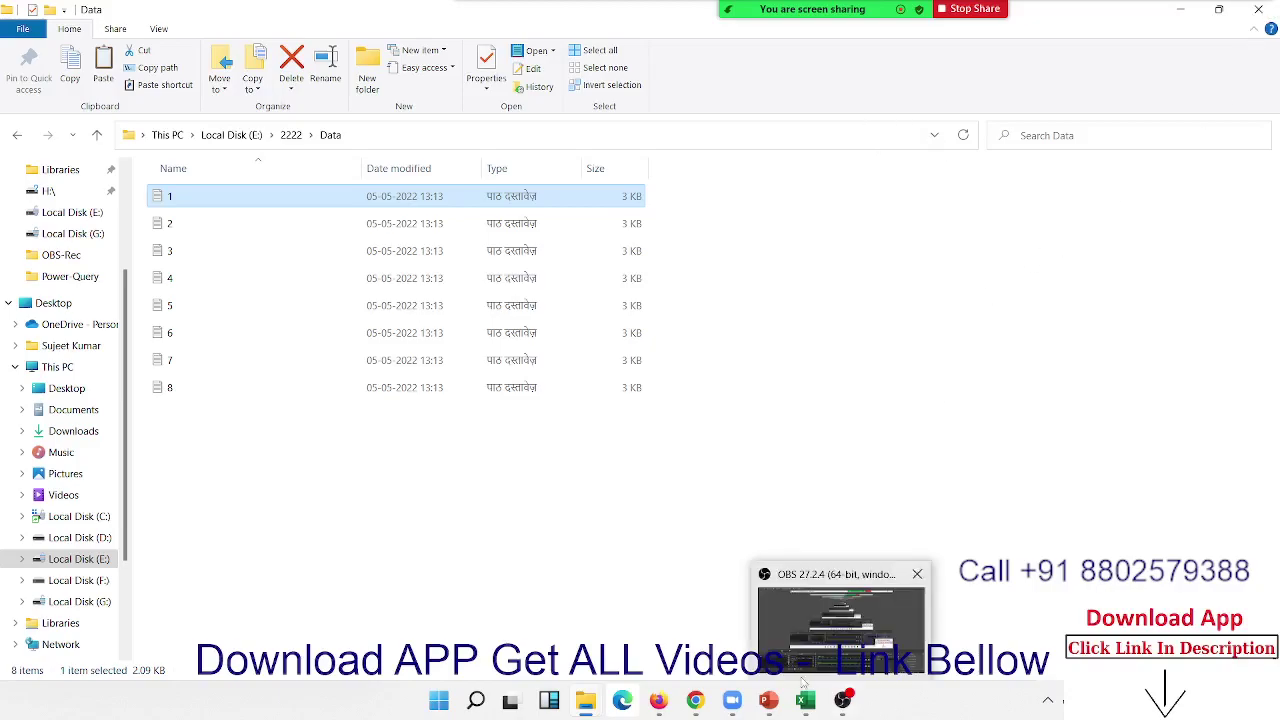
- In Book2, start a From Folder import via Data > Get Data > From File
mouse_move(805, 690)
click(827, 648)
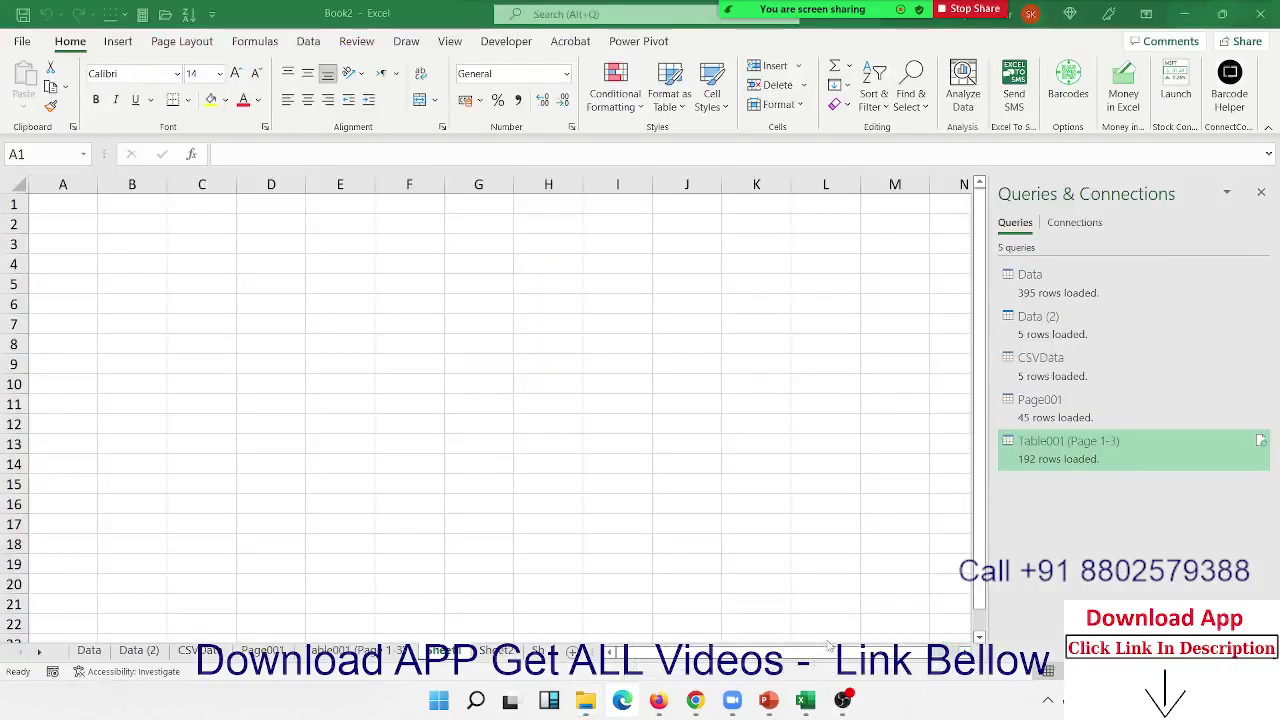
click(308, 41)
click(30, 88)
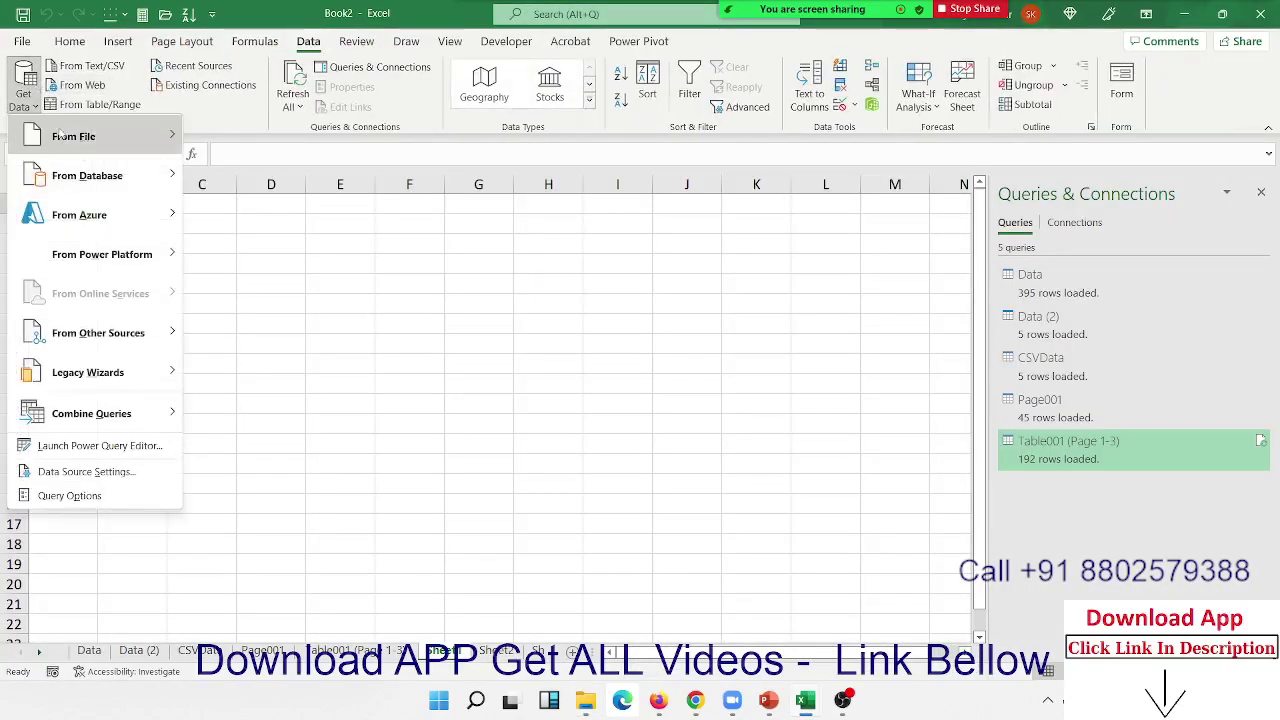
mouse_move(62, 136)
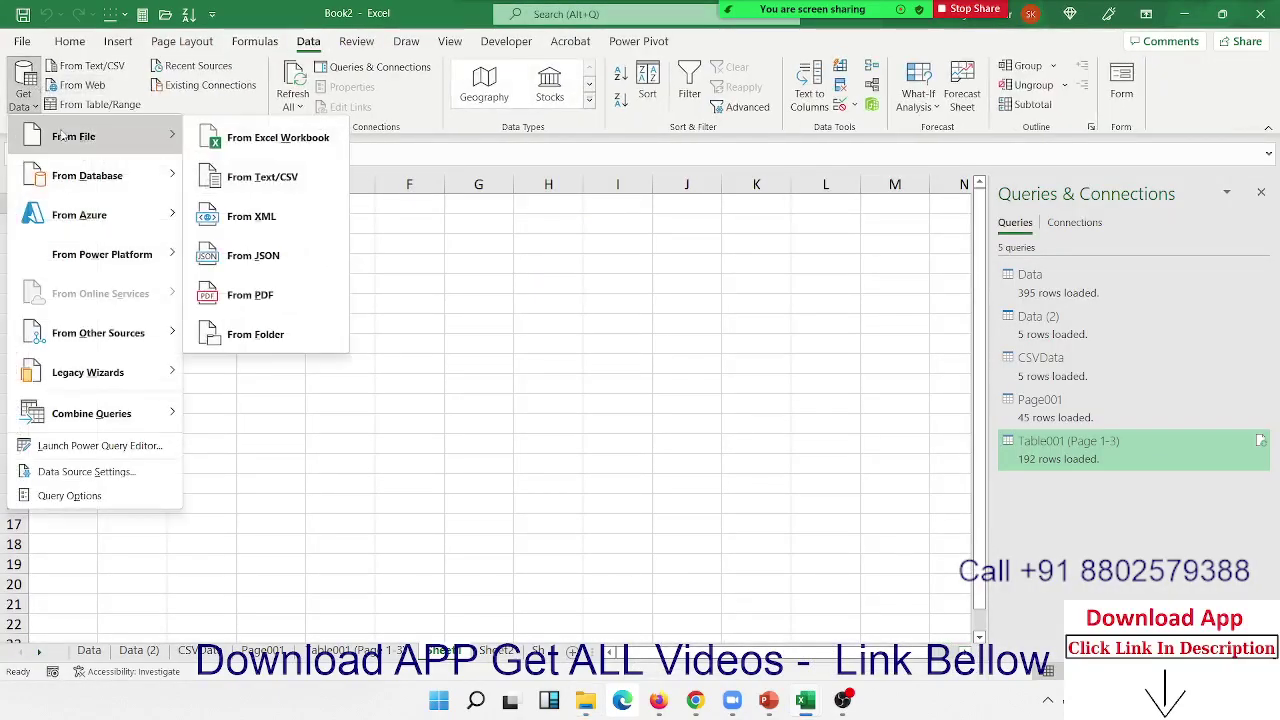
click(255, 335)
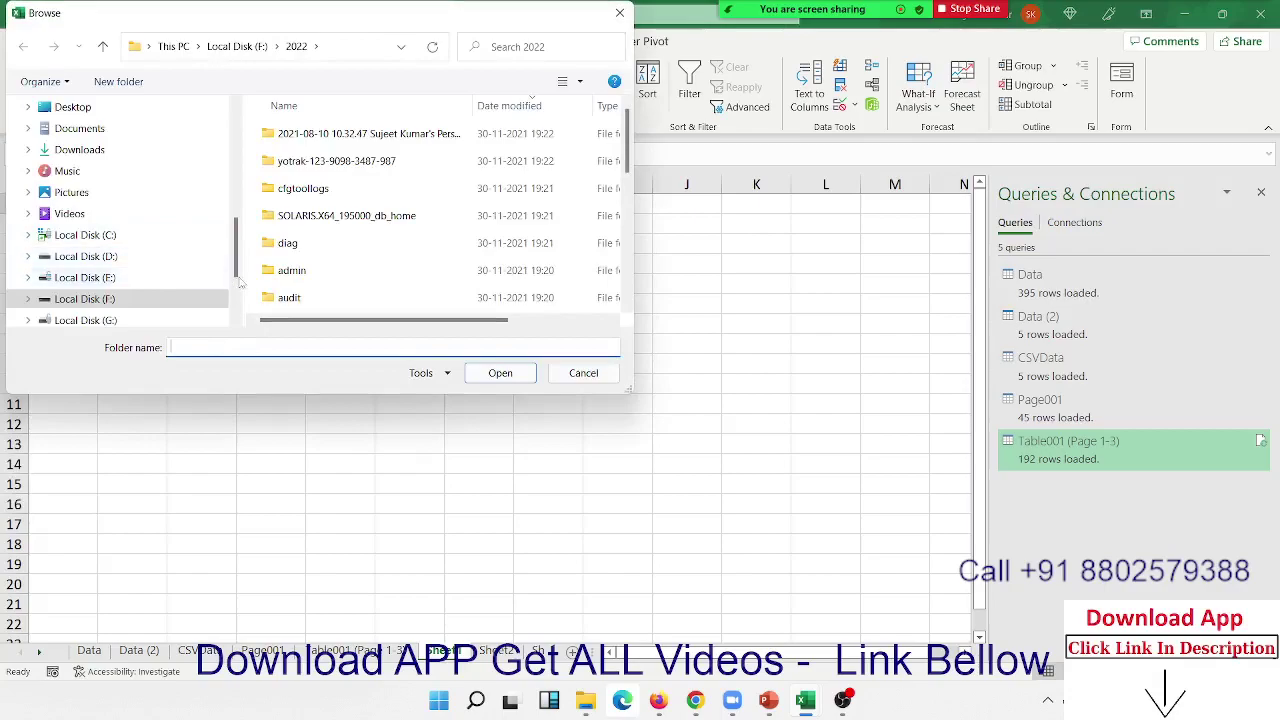
- Browse to E:\2222\Data and open it as the source folder
click(88, 279)
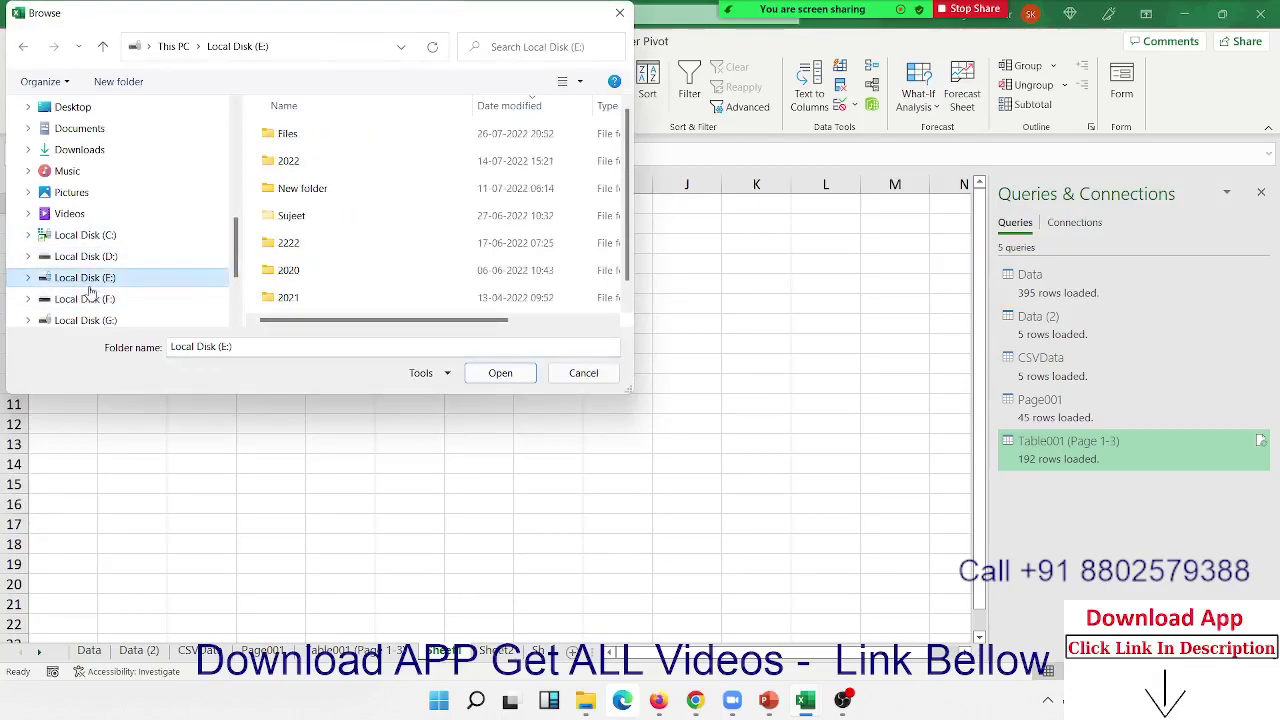
double_click(285, 245)
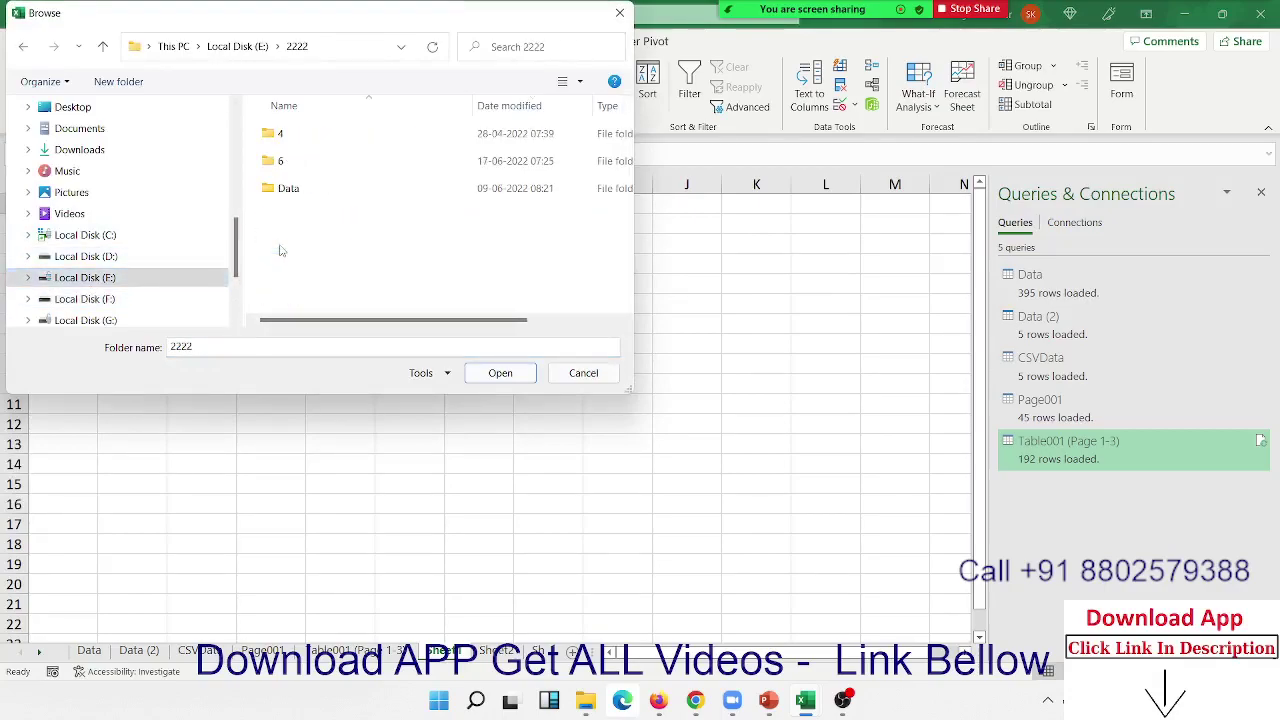
double_click(286, 196)
click(518, 373)
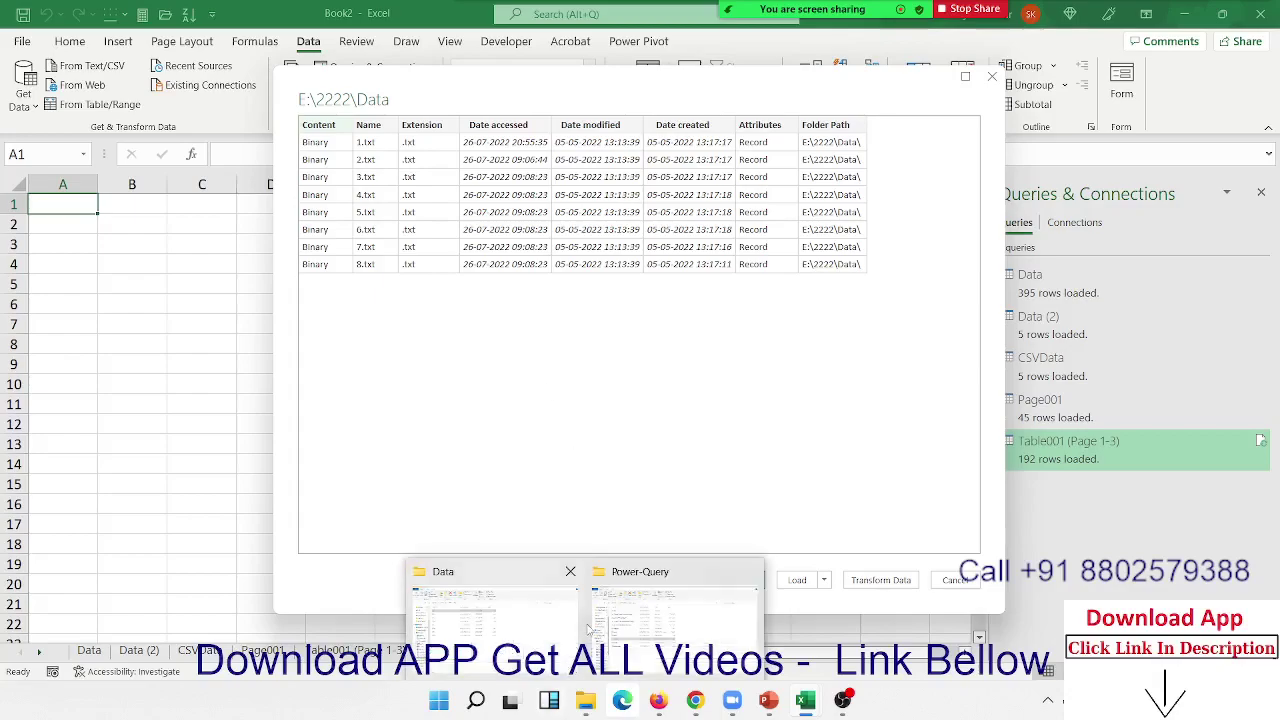
- Choose a Combine option to merge the folder's eight text files into one query
click(755, 583)
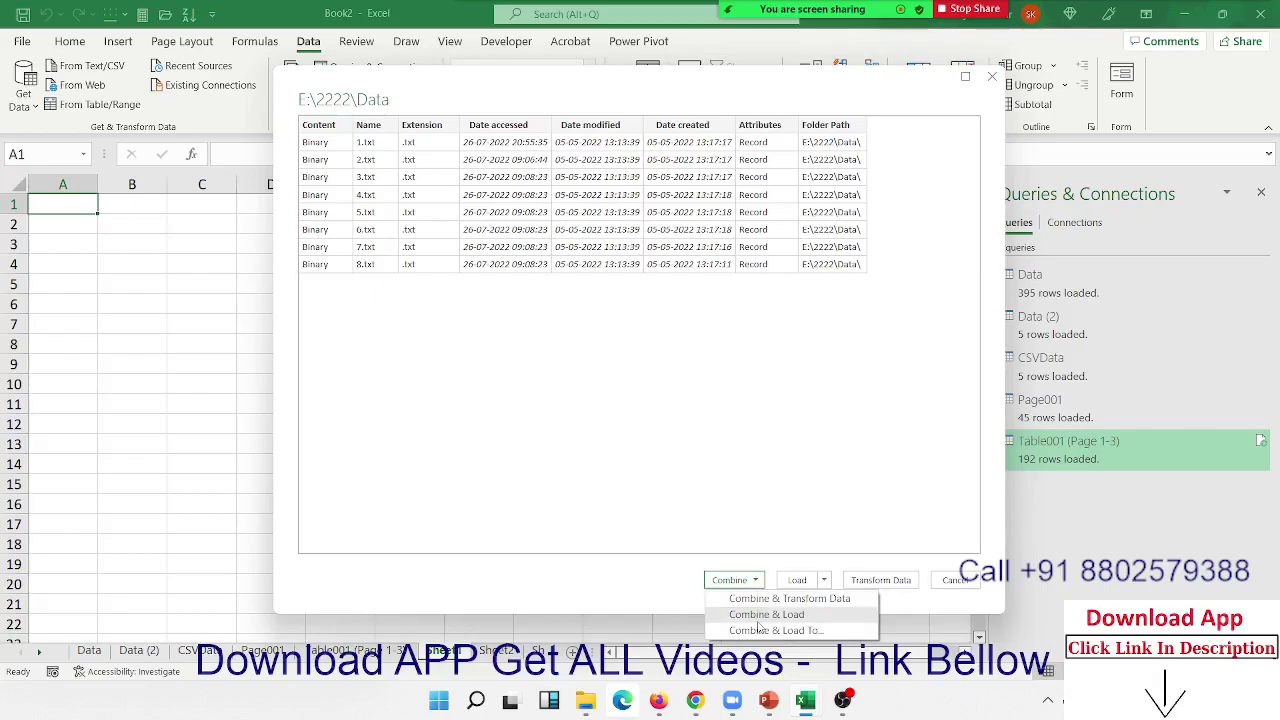
click(759, 613)
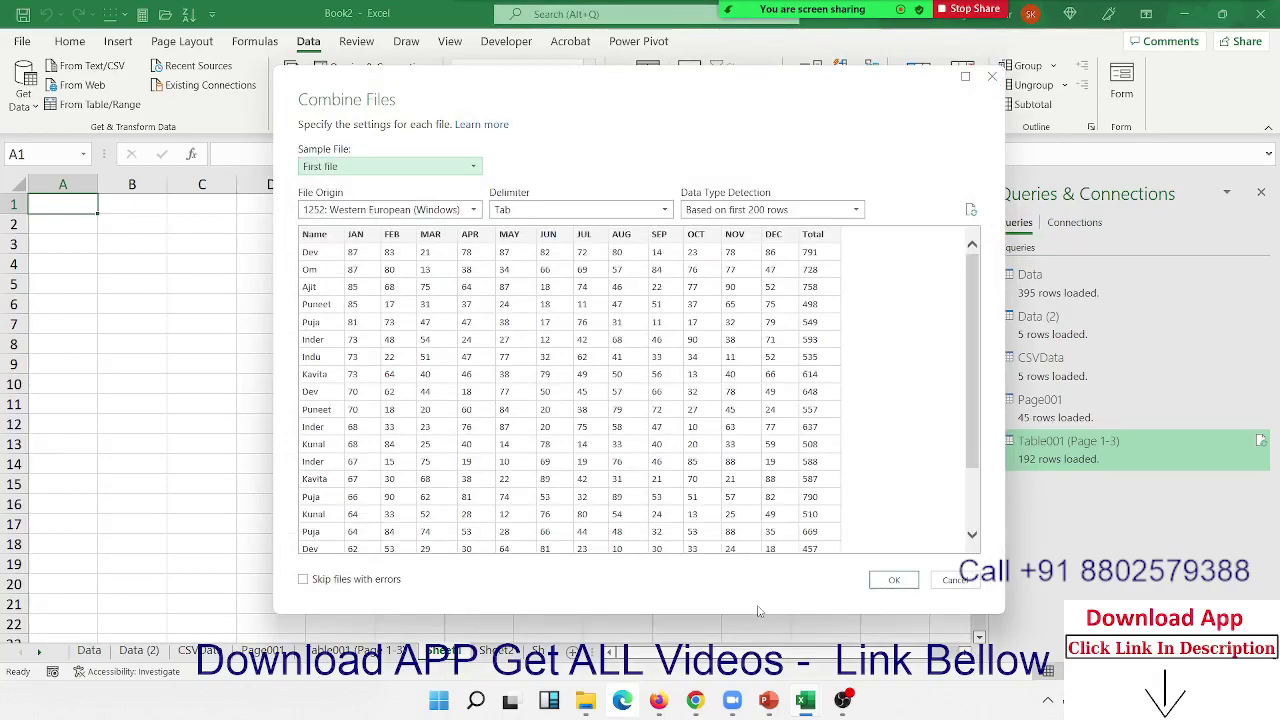
- Combine the files using sample file 1.txt with Skip files with errors ticked, and confirm
scroll(585, 345, down, 3)
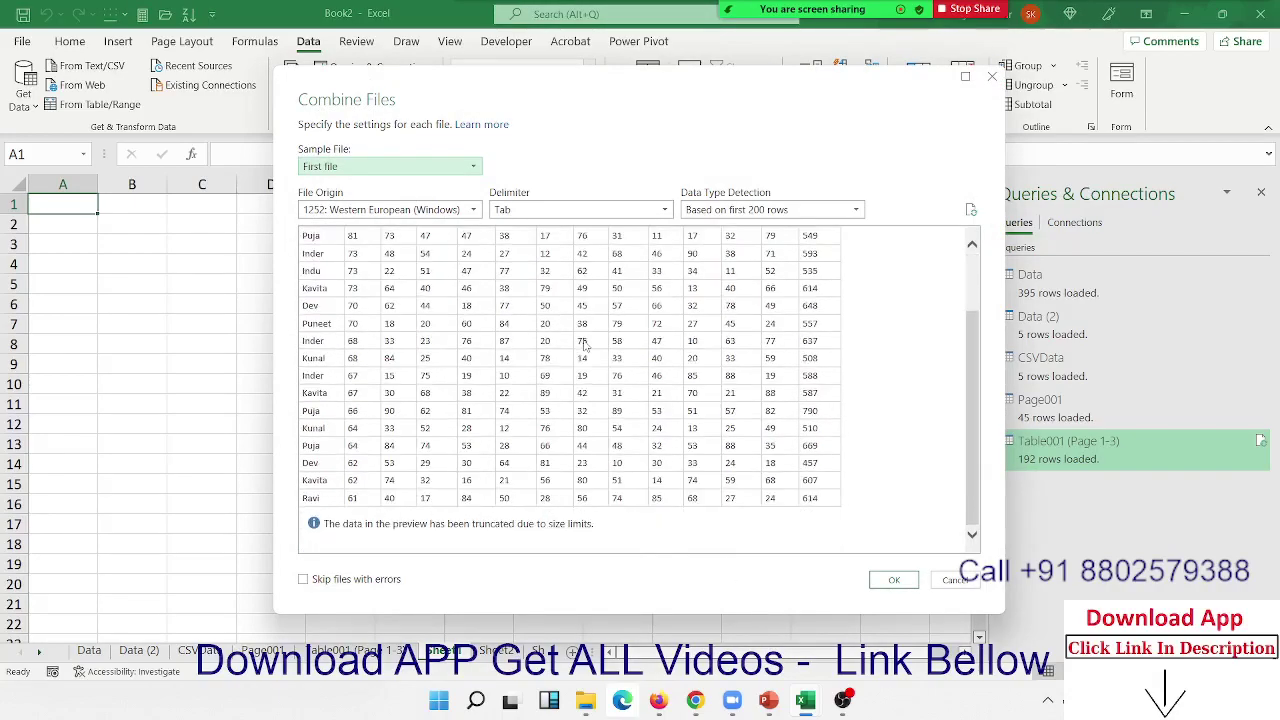
scroll(585, 345, up, 3)
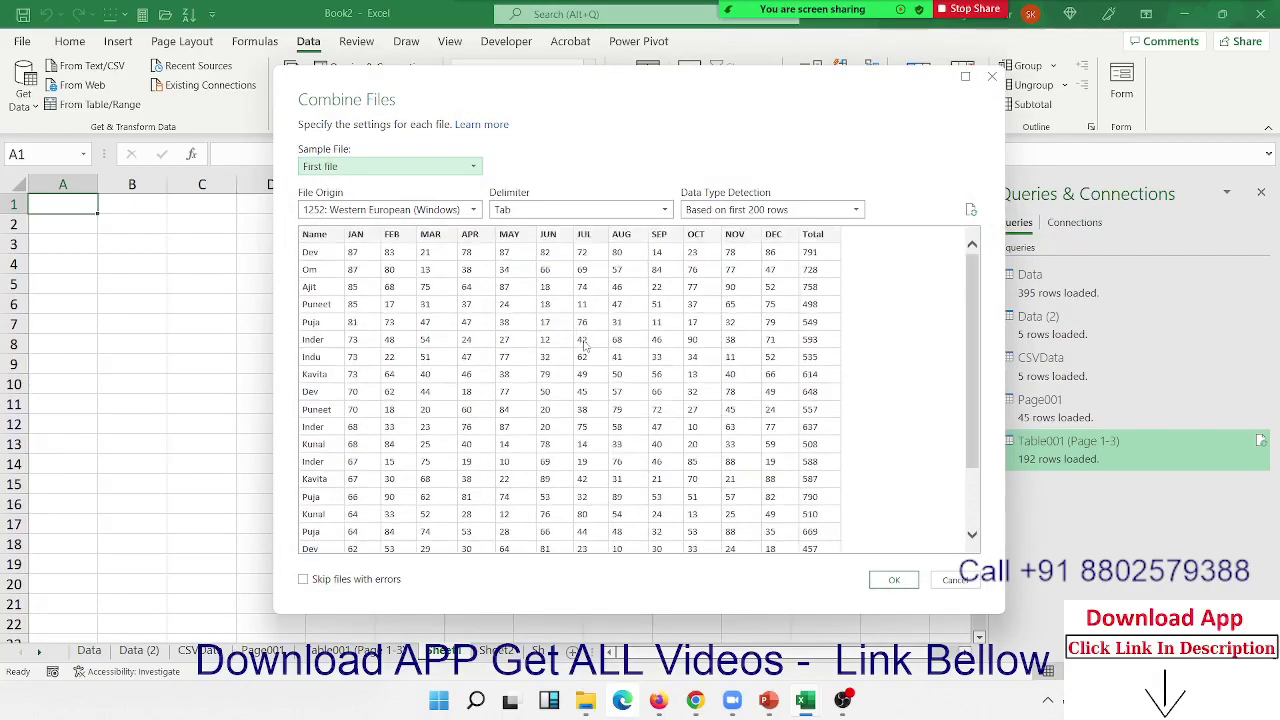
click(366, 165)
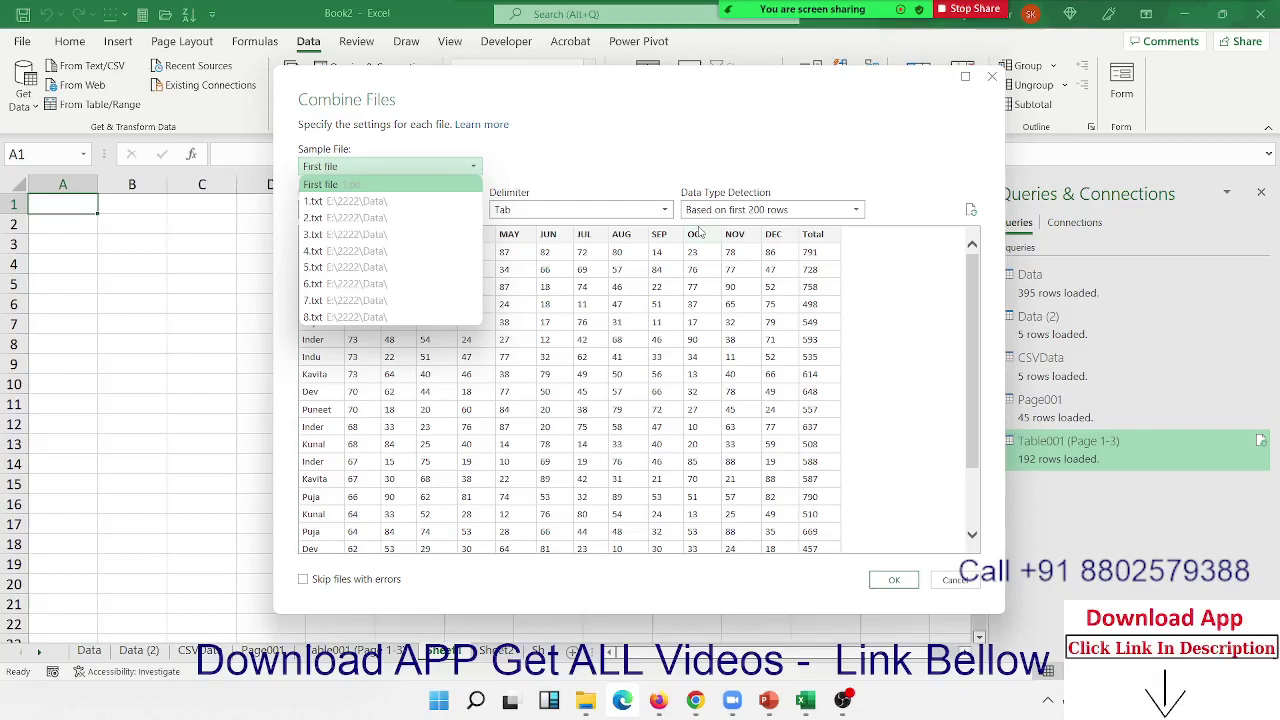
click(375, 201)
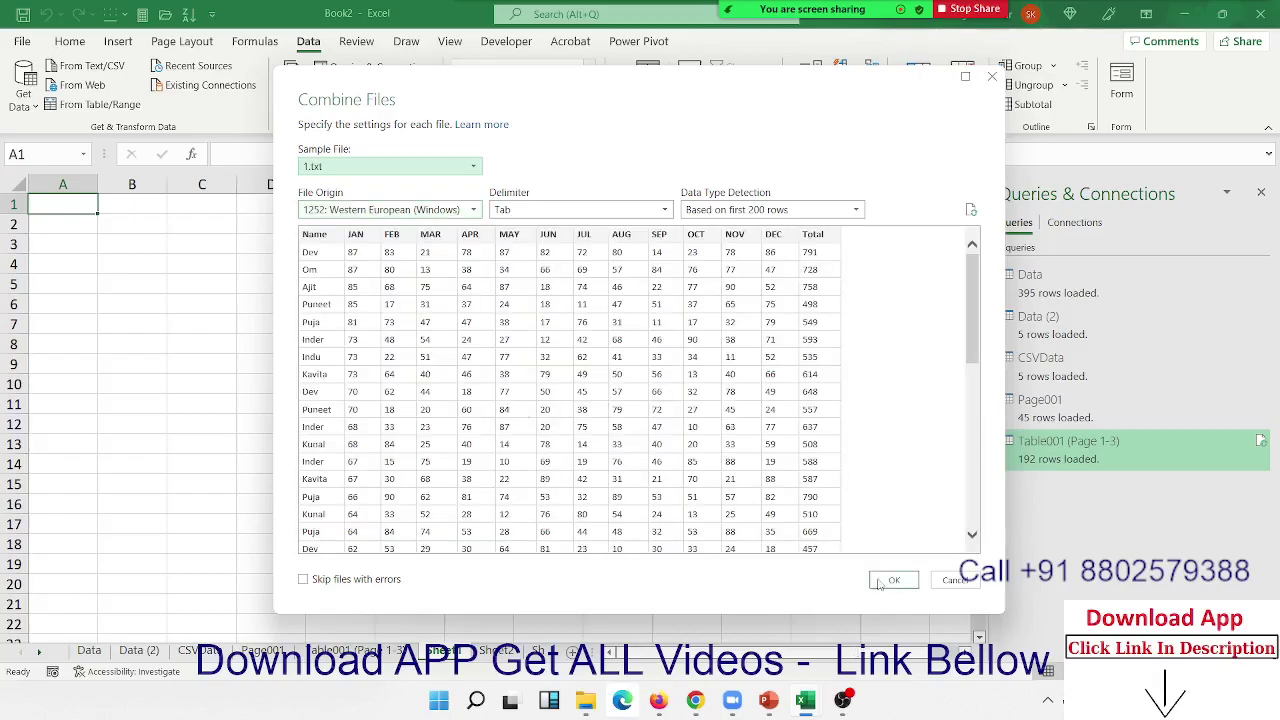
click(350, 583)
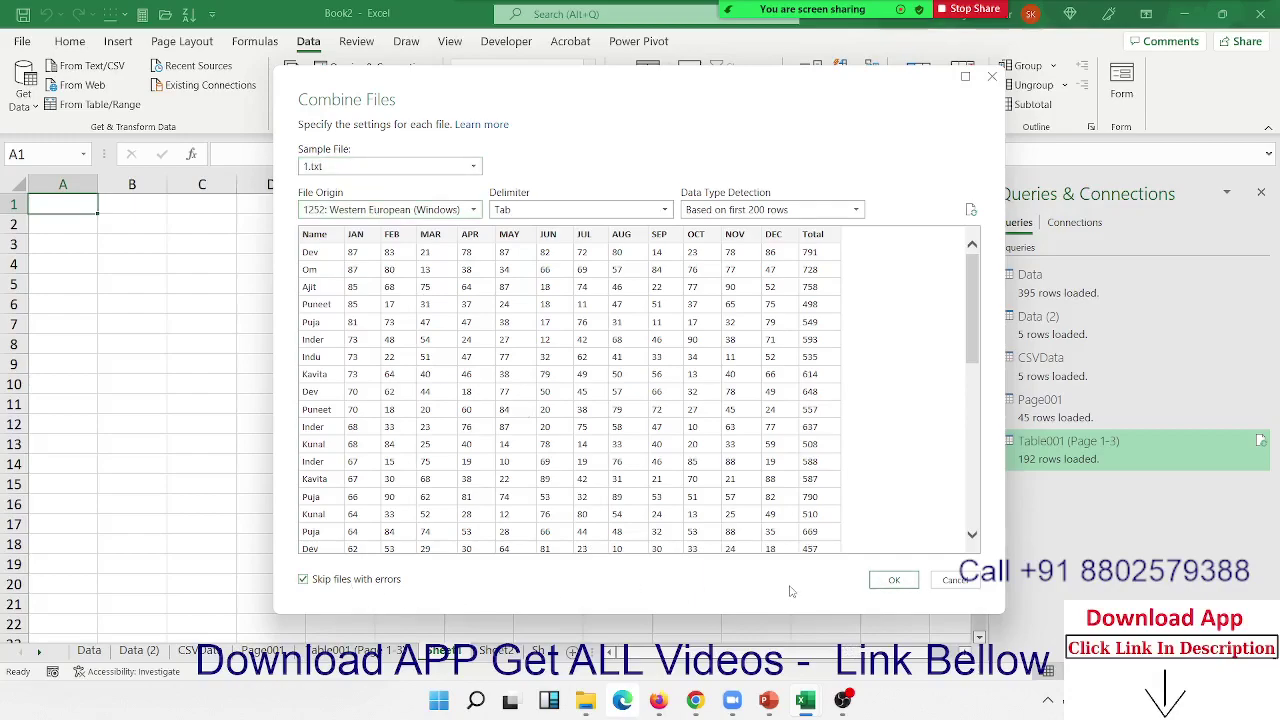
click(895, 581)
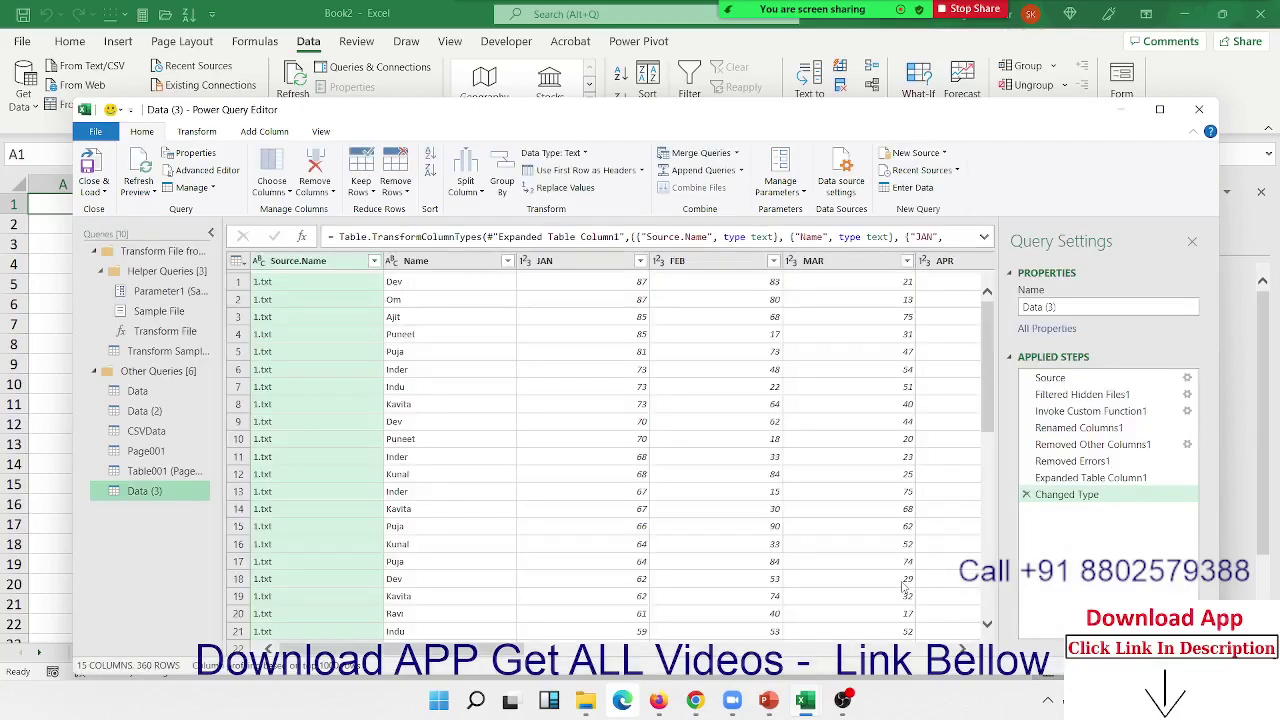
- Review the combined Data (3) preview, then Close & Load it into the workbook
click(298, 319)
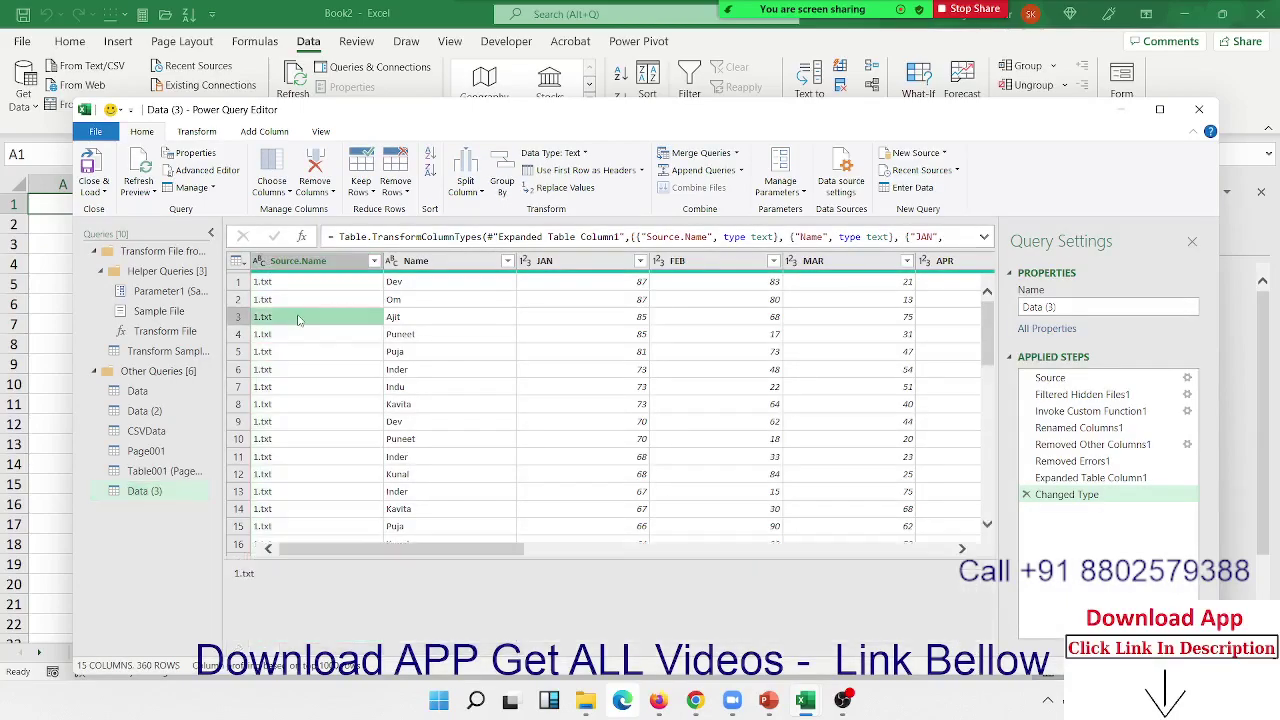
scroll(312, 385, down, 7)
scroll(312, 389, down, 7)
scroll(312, 389, down, 7)
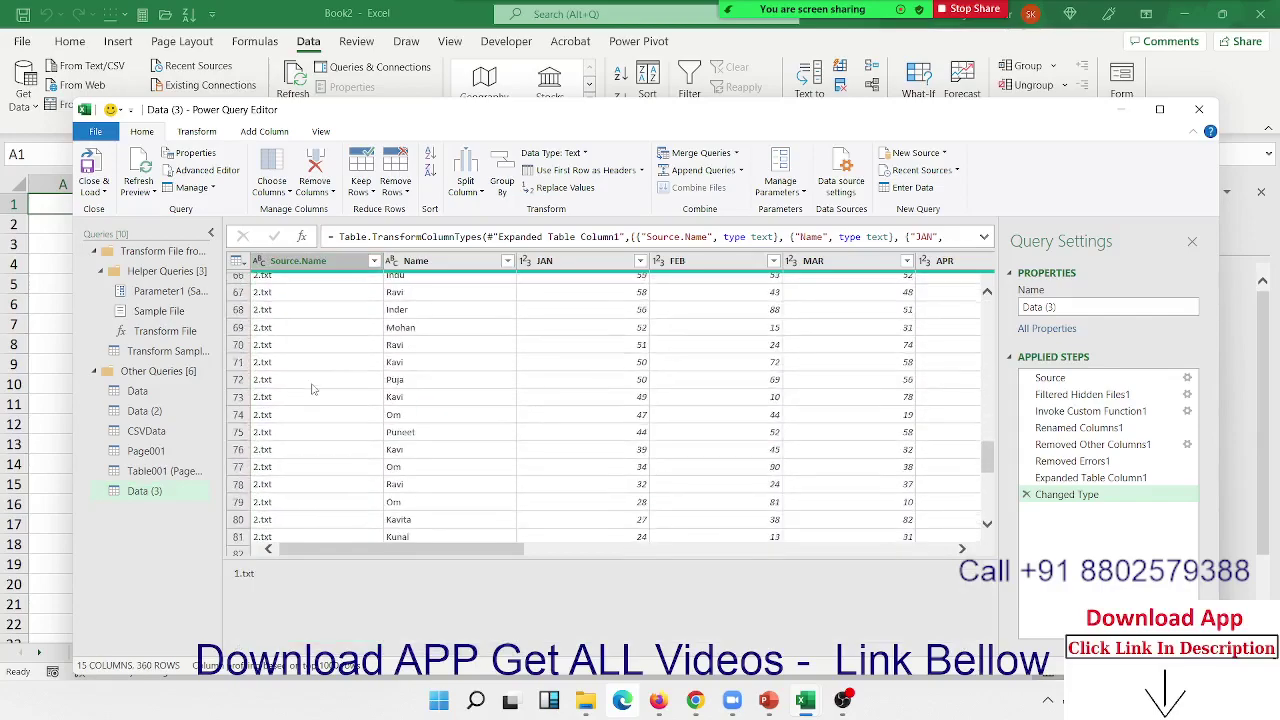
scroll(312, 389, down, 11)
scroll(312, 390, down, 11)
scroll(311, 393, down, 11)
scroll(311, 397, down, 11)
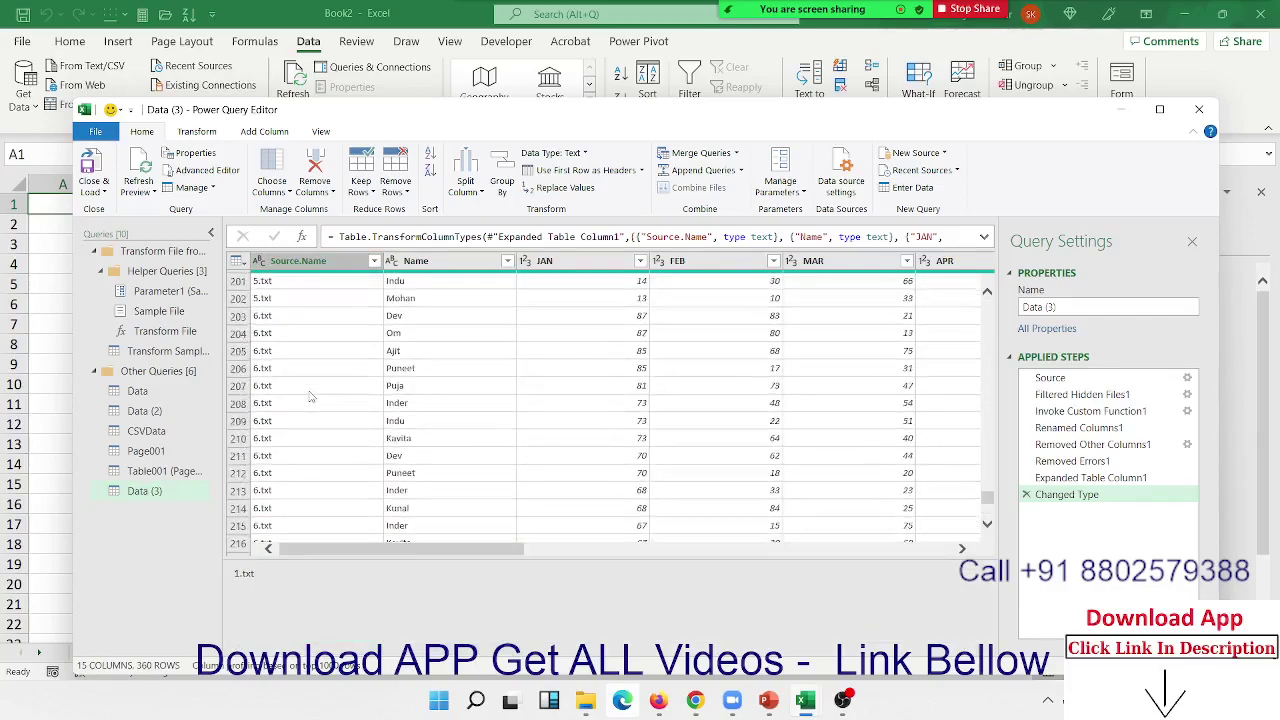
scroll(310, 397, down, 12)
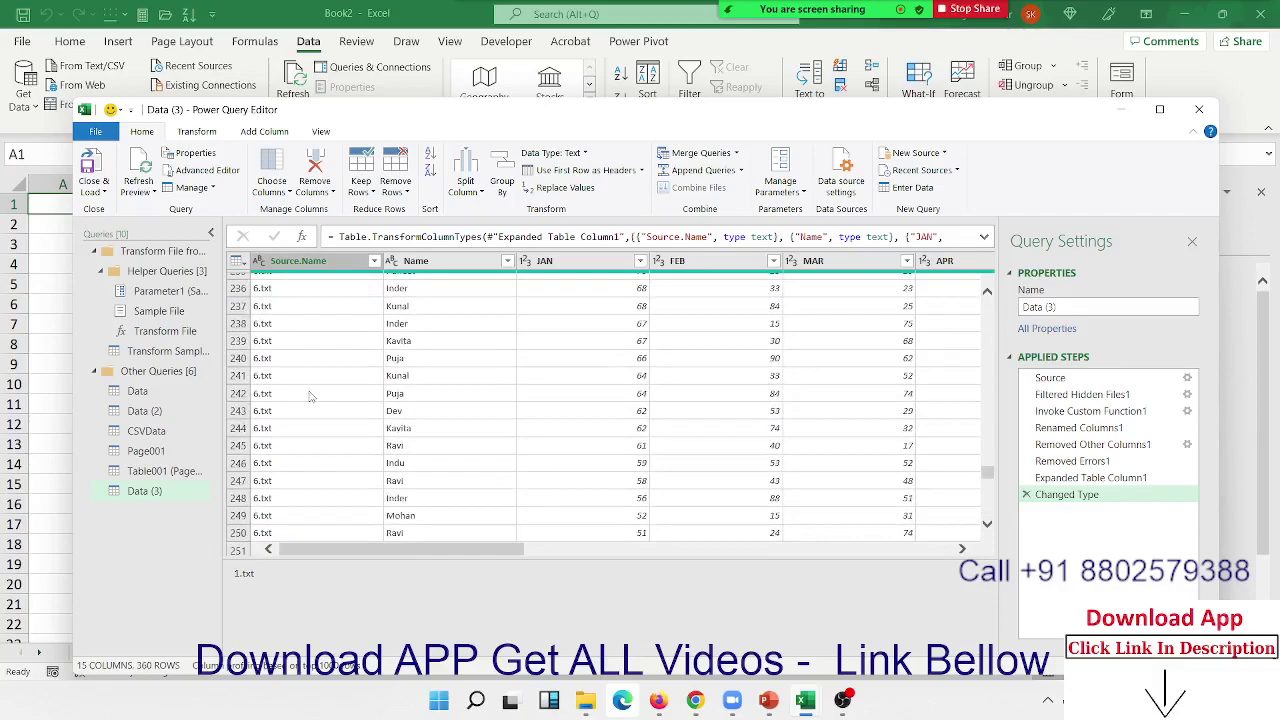
scroll(310, 397, up, 7)
scroll(311, 397, up, 7)
scroll(311, 397, up, 7)
scroll(312, 397, up, 7)
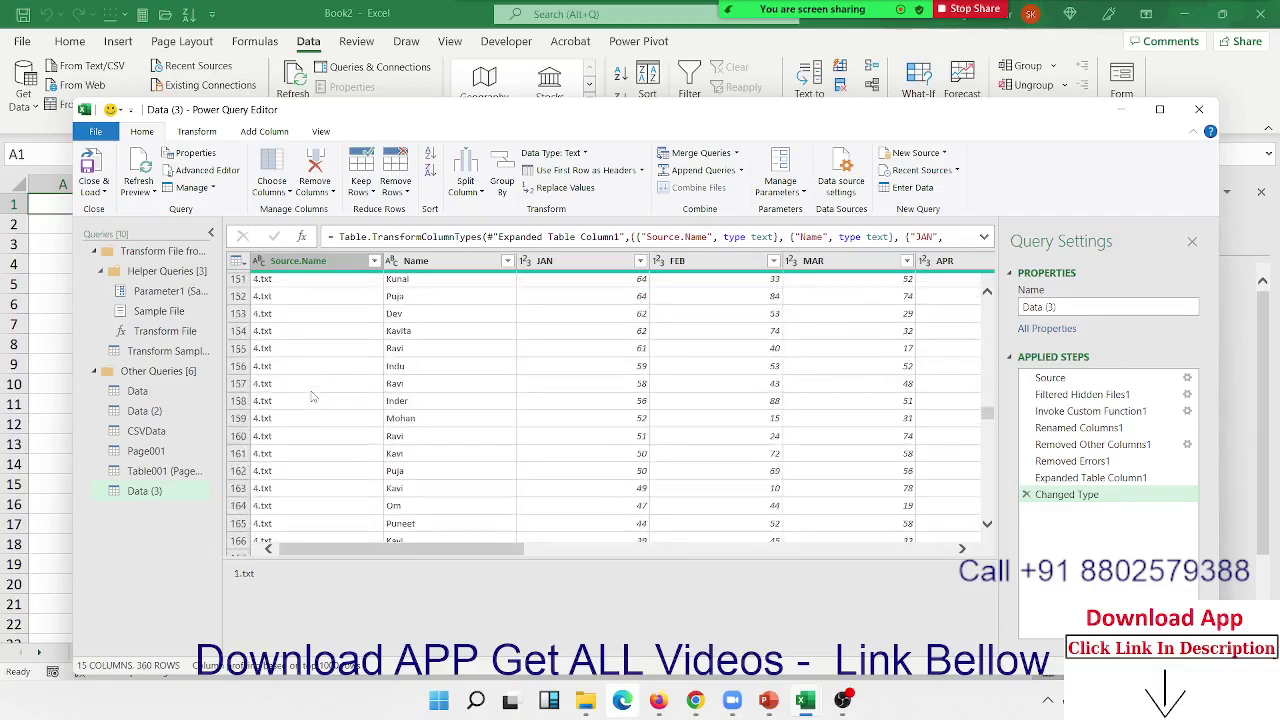
scroll(312, 397, up, 12)
scroll(312, 397, up, 12)
scroll(312, 397, up, 11)
scroll(312, 397, up, 11)
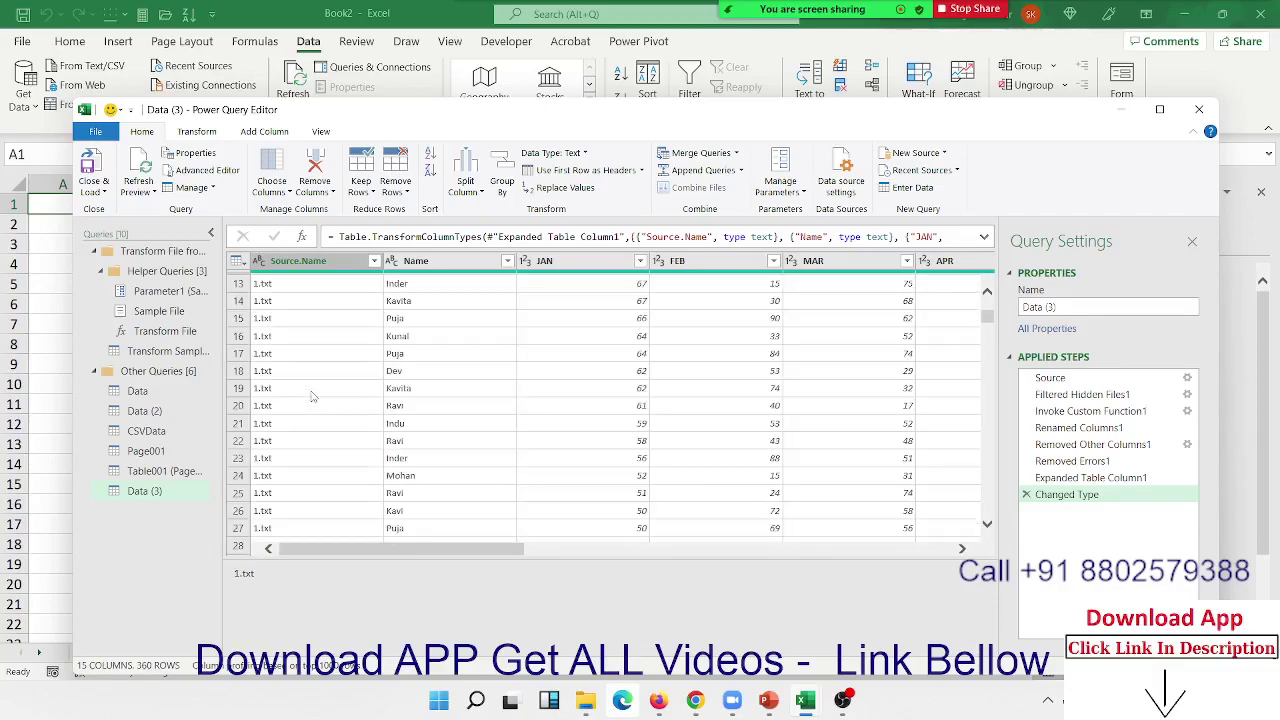
scroll(312, 397, up, 4)
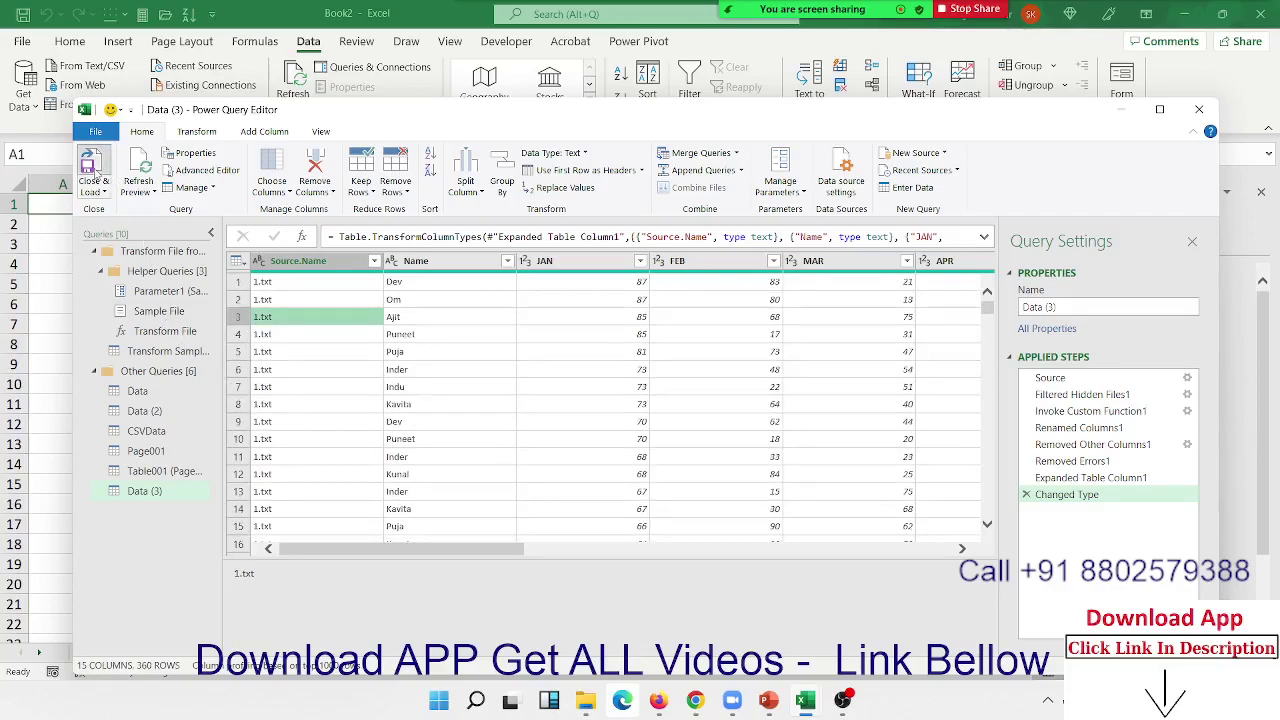
click(95, 170)
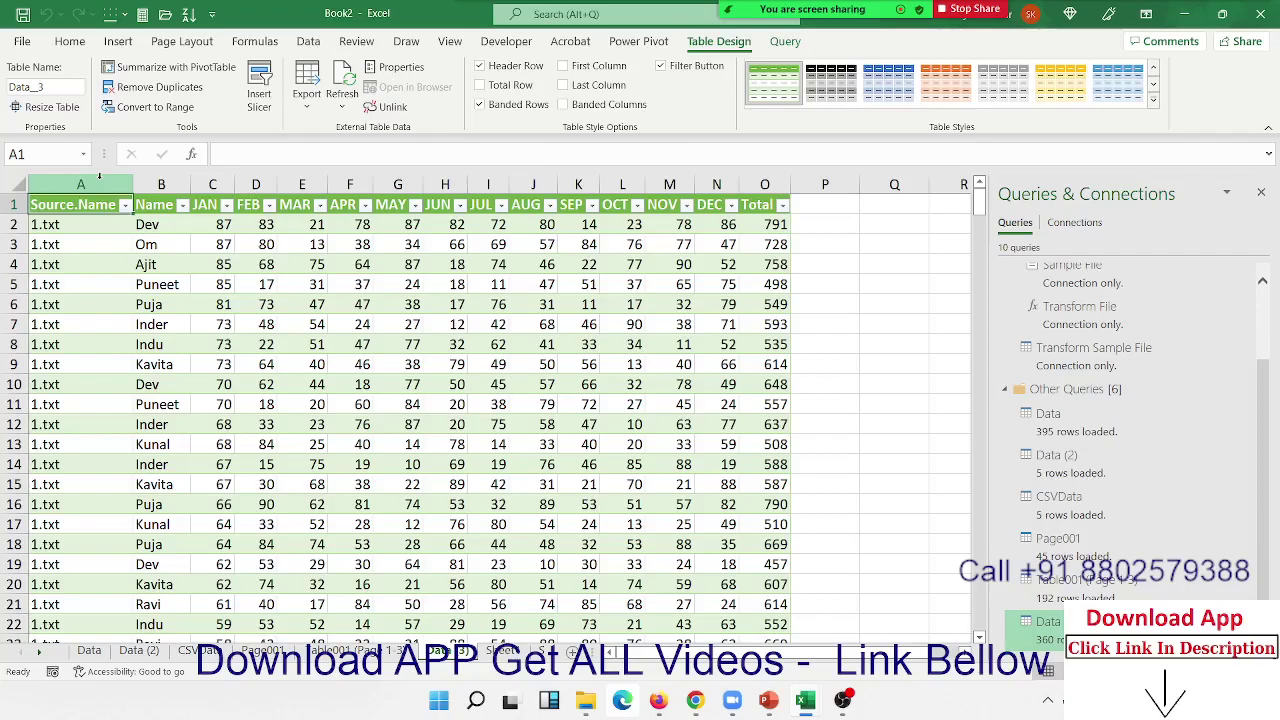
- Spot-check several NOV, DEC and MAR values in the loaded Data_3 table
click(685, 404)
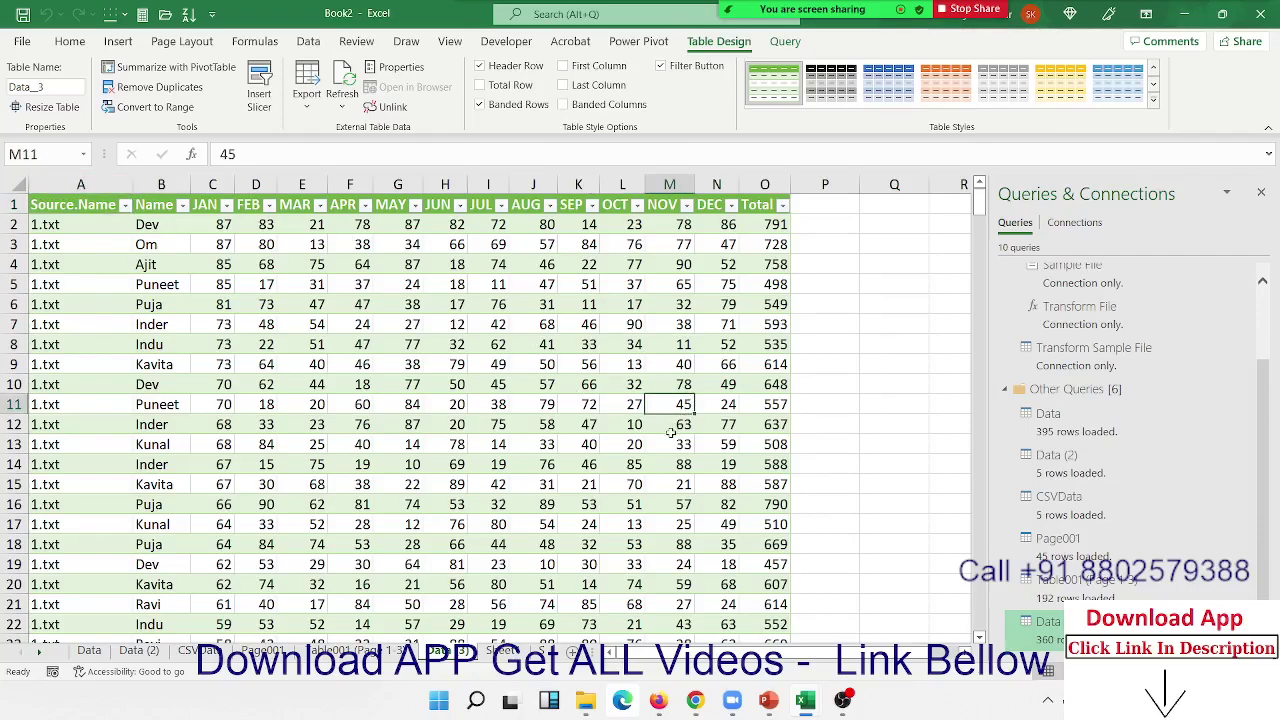
click(670, 430)
click(678, 462)
click(693, 506)
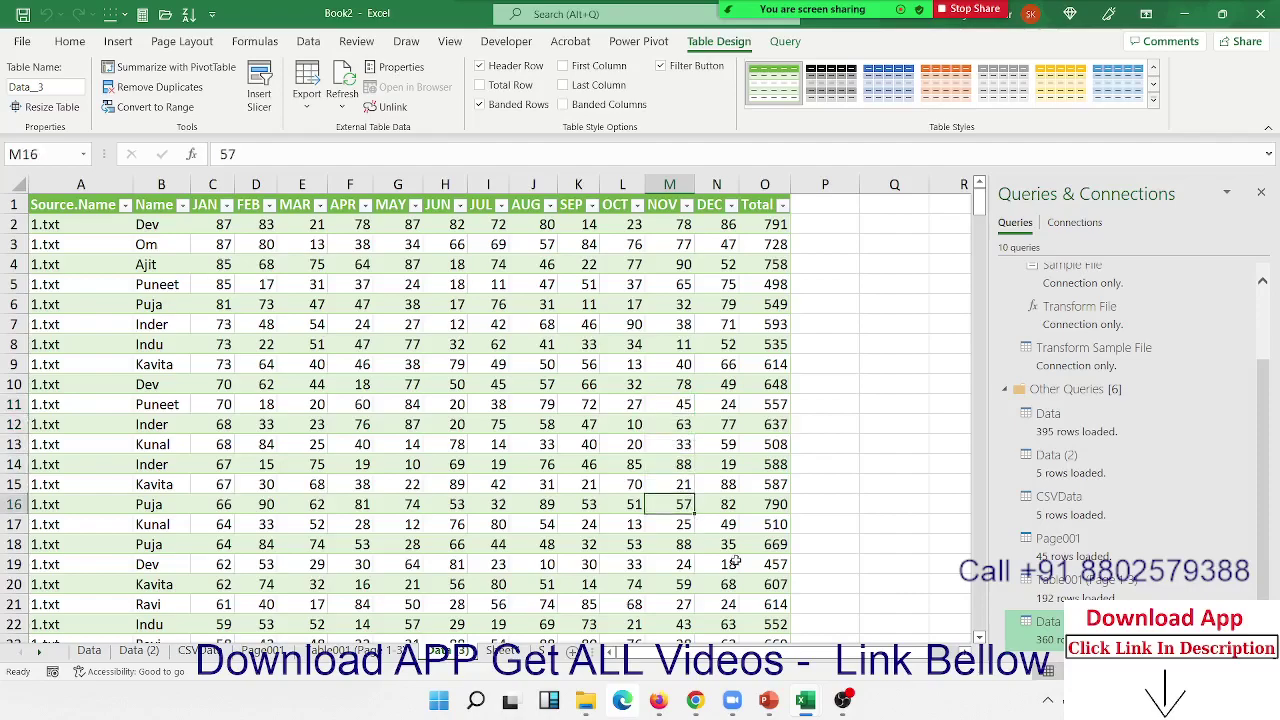
click(735, 564)
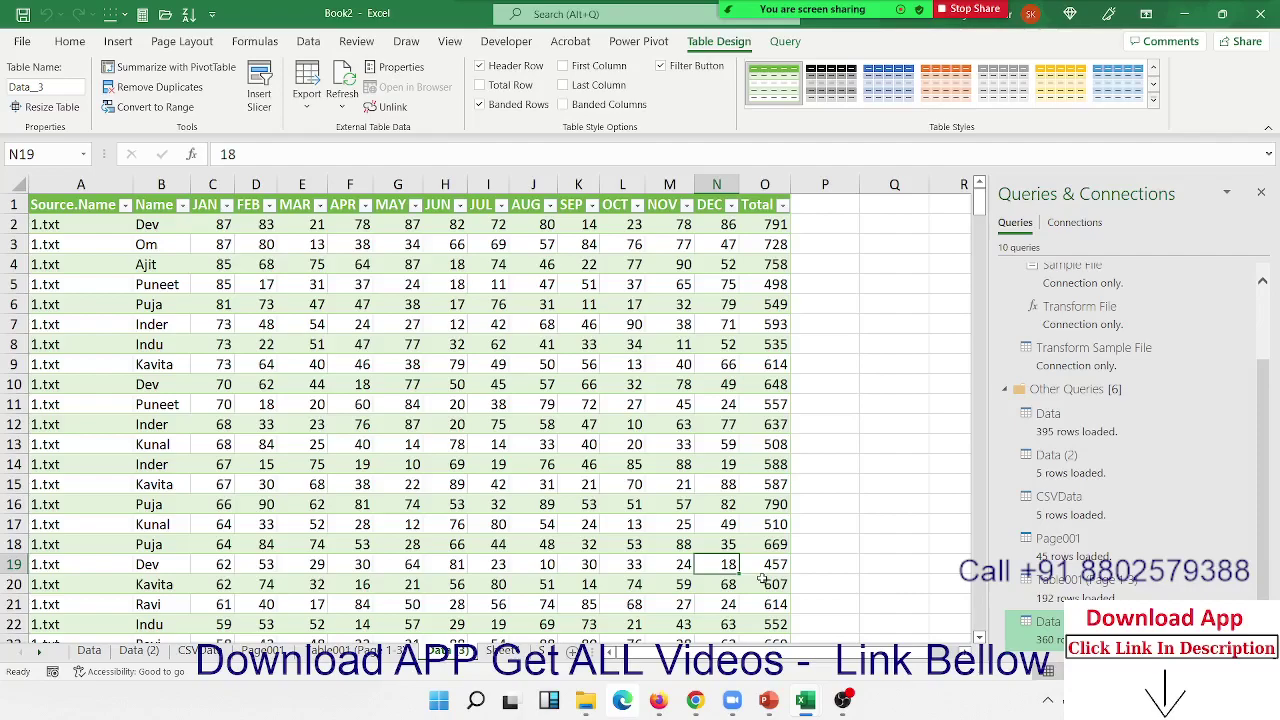
click(282, 441)
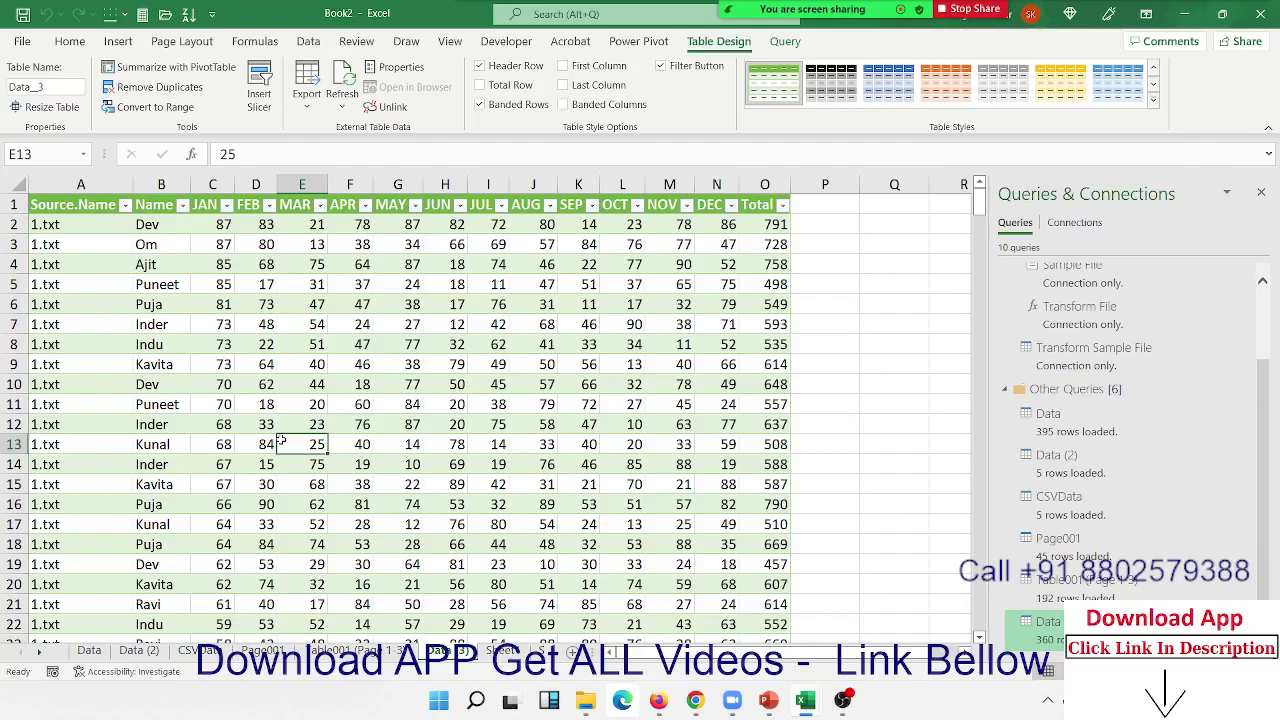
click(22, 41)
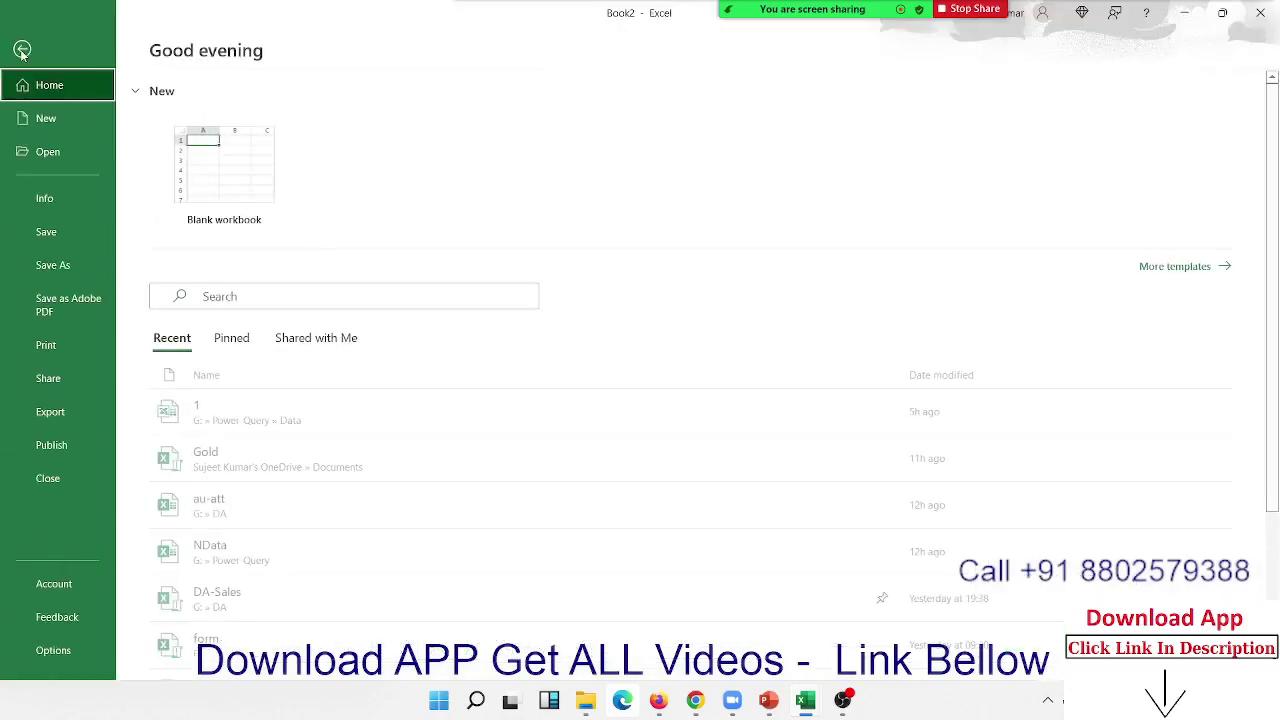
click(55, 586)
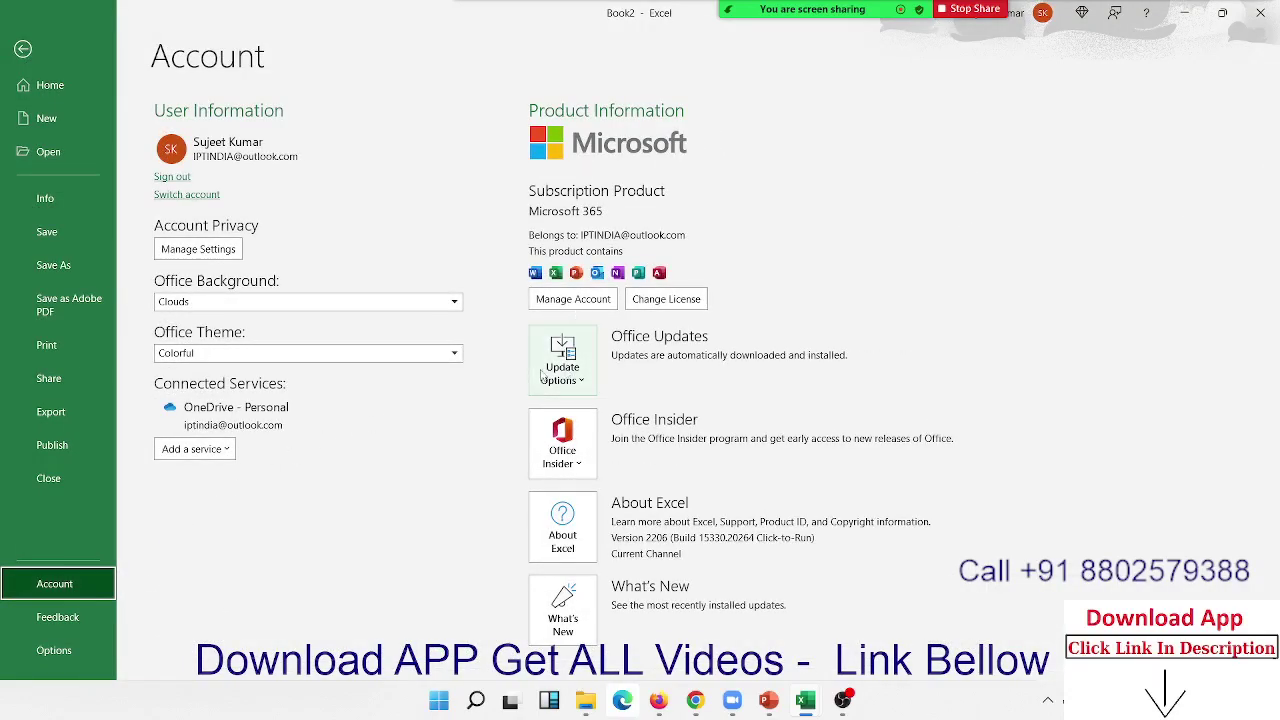
click(1274, 13)
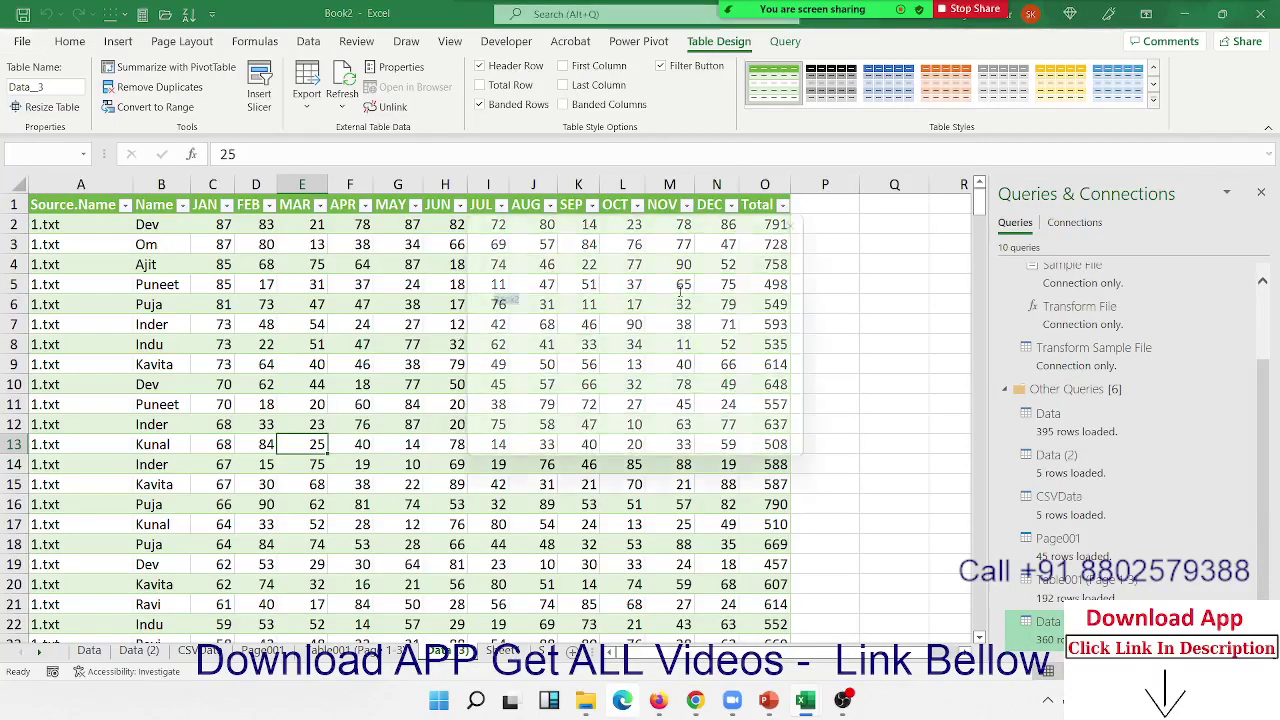
click(775, 440)
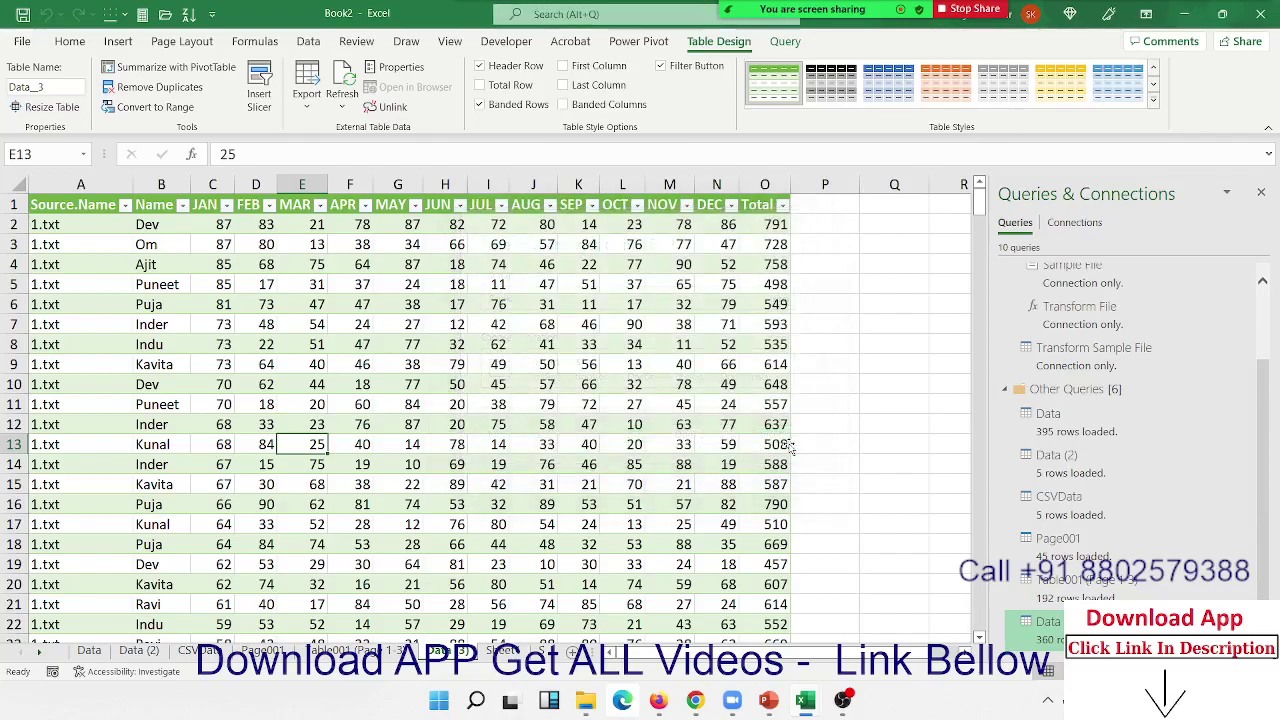
click(525, 343)
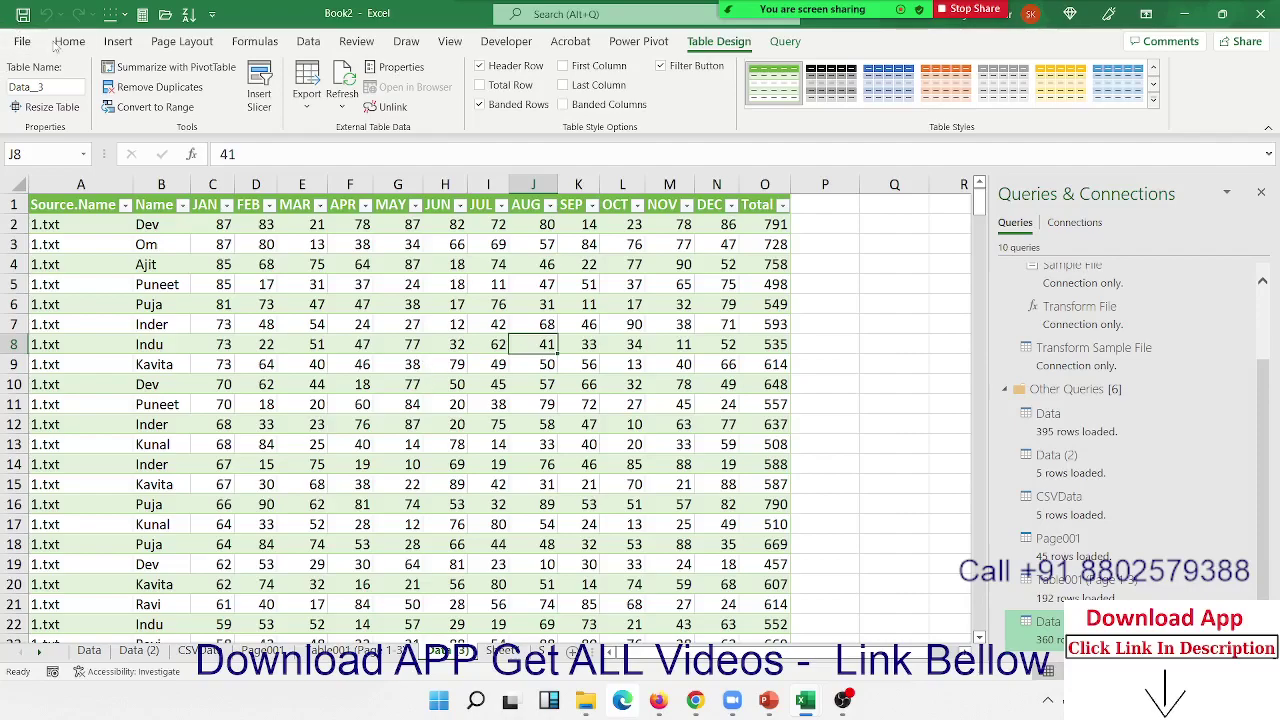
- Open Data > Get Data and browse its source submenus, ending on From File
click(308, 42)
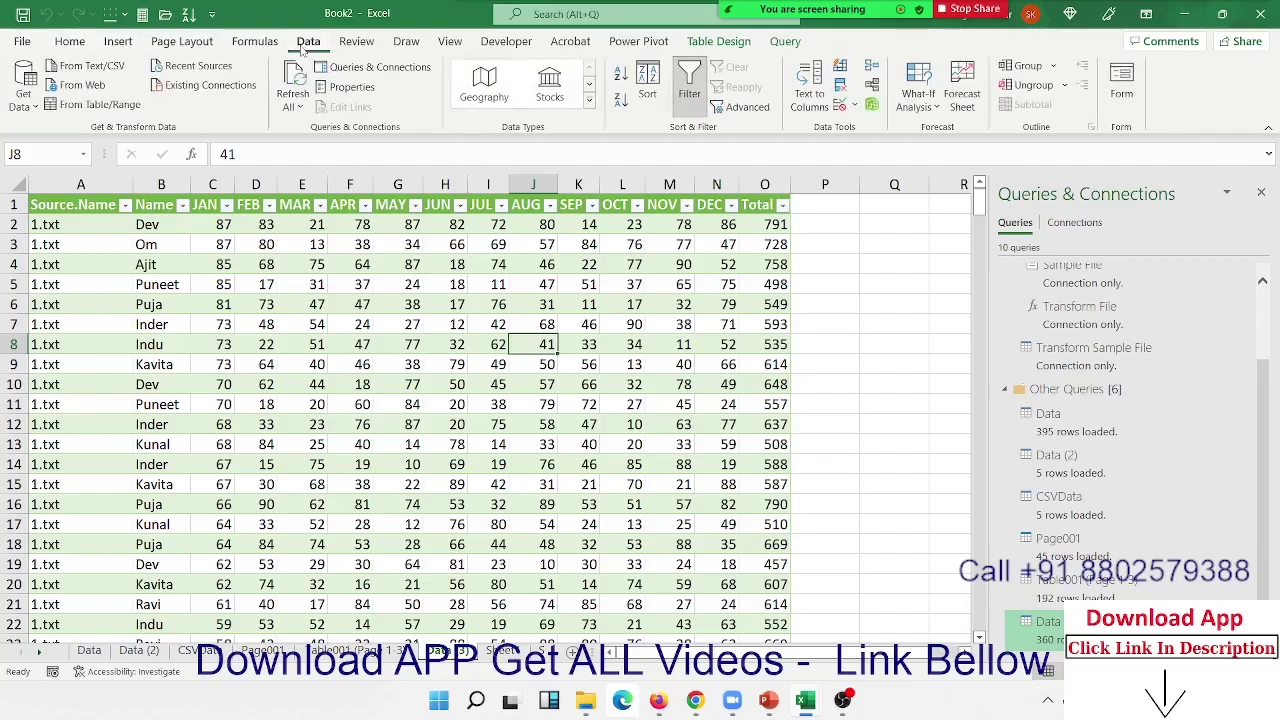
click(24, 95)
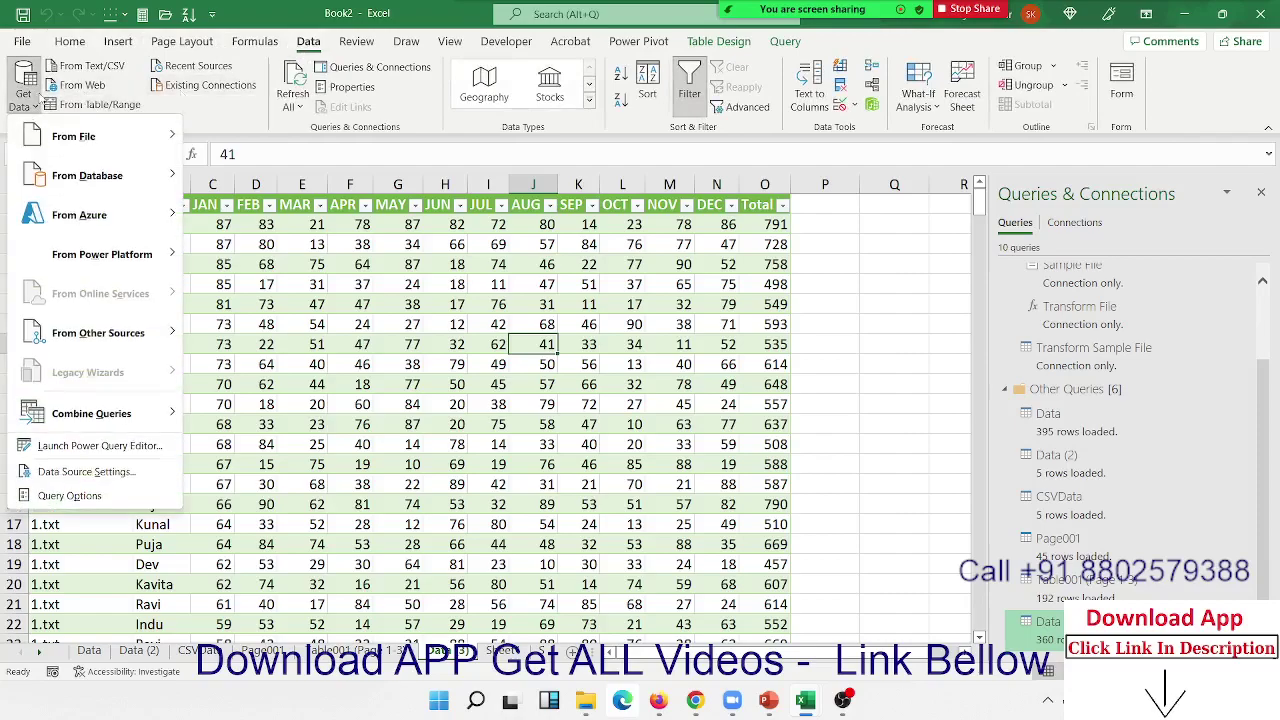
mouse_move(45, 122)
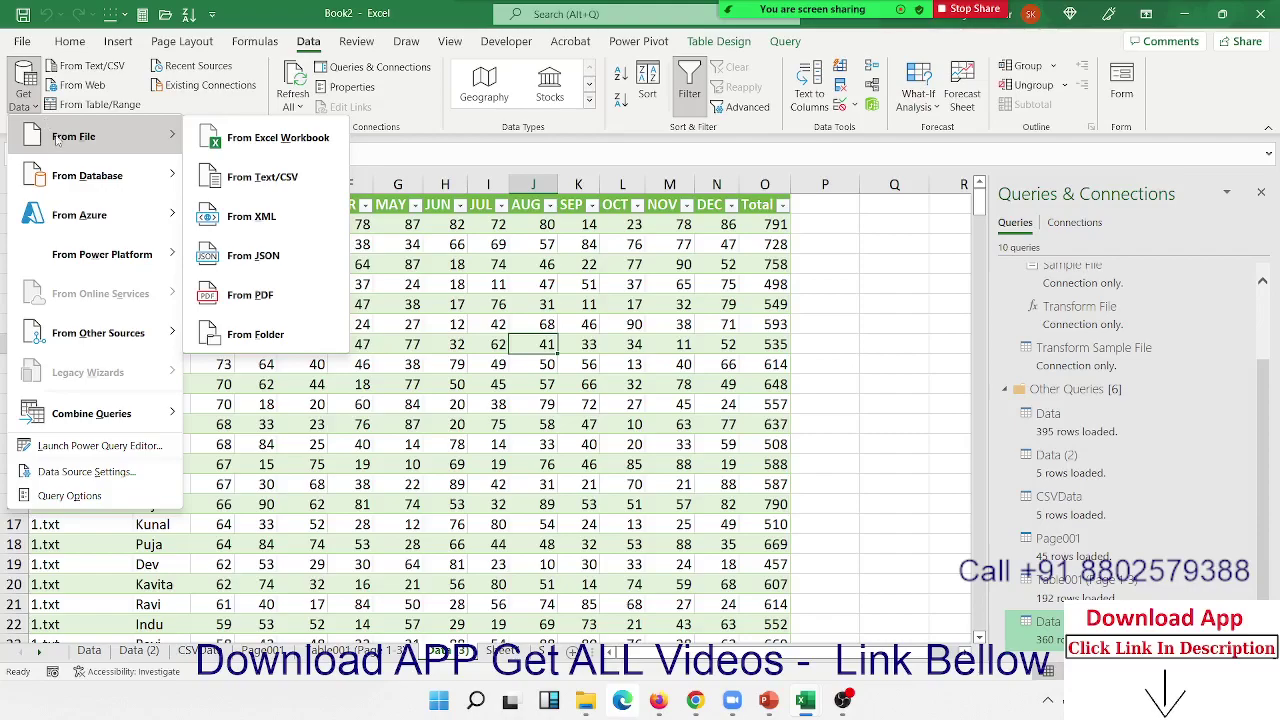
mouse_move(90, 180)
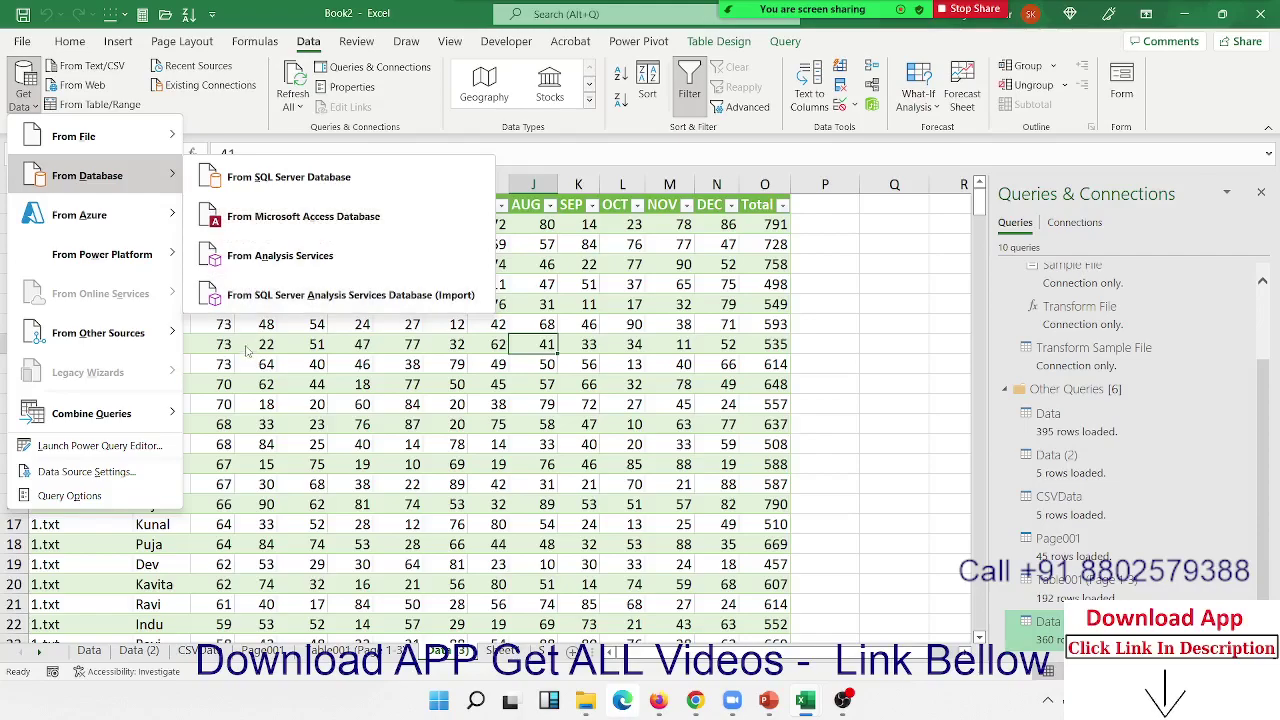
mouse_move(110, 413)
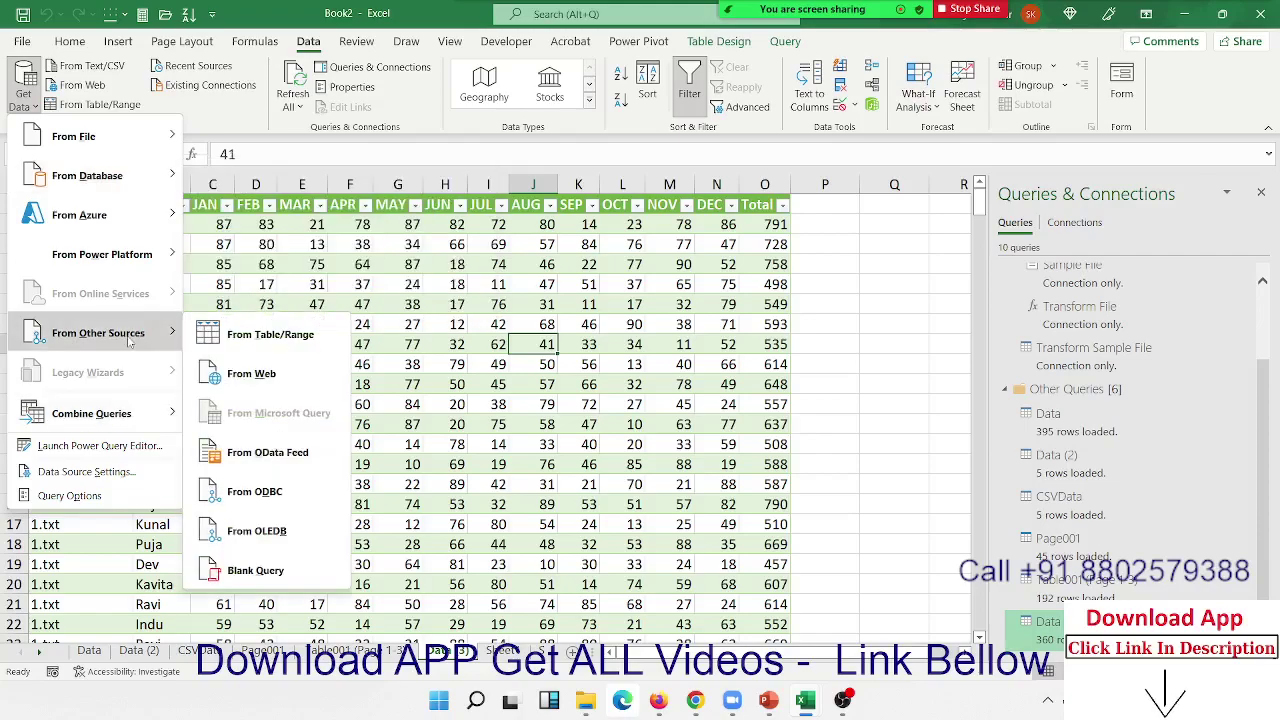
mouse_move(150, 256)
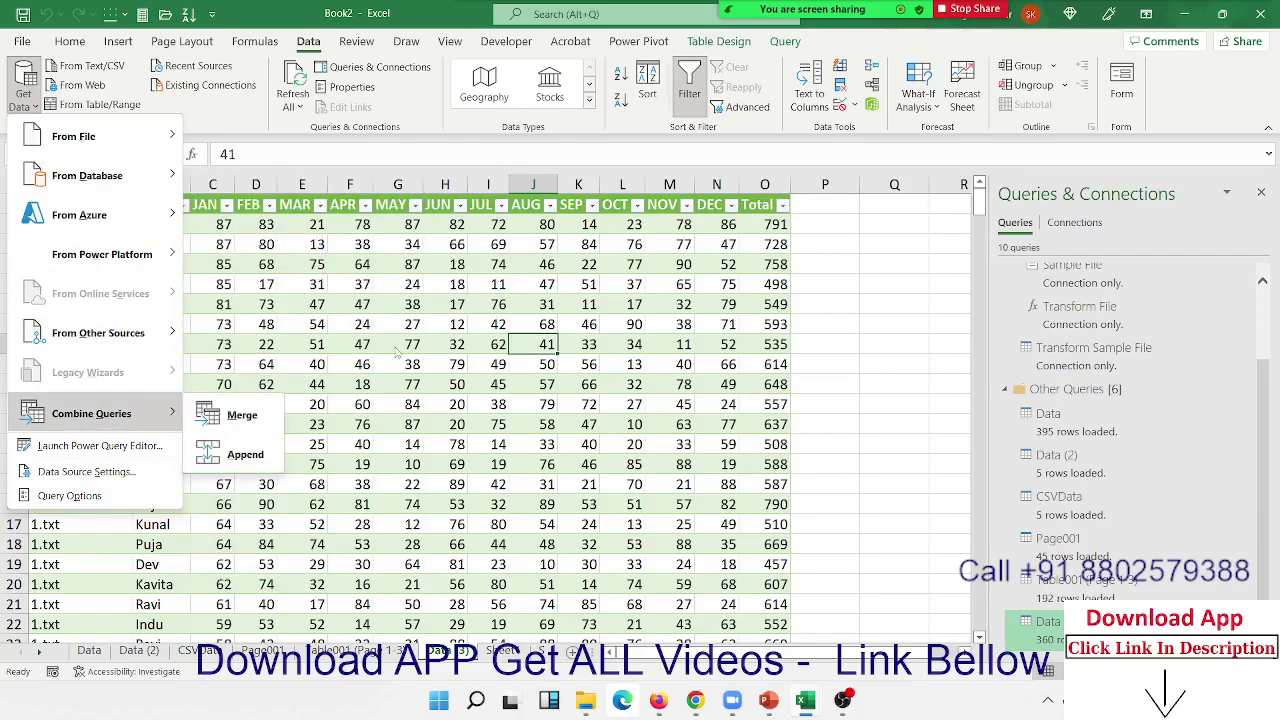
mouse_move(125, 158)
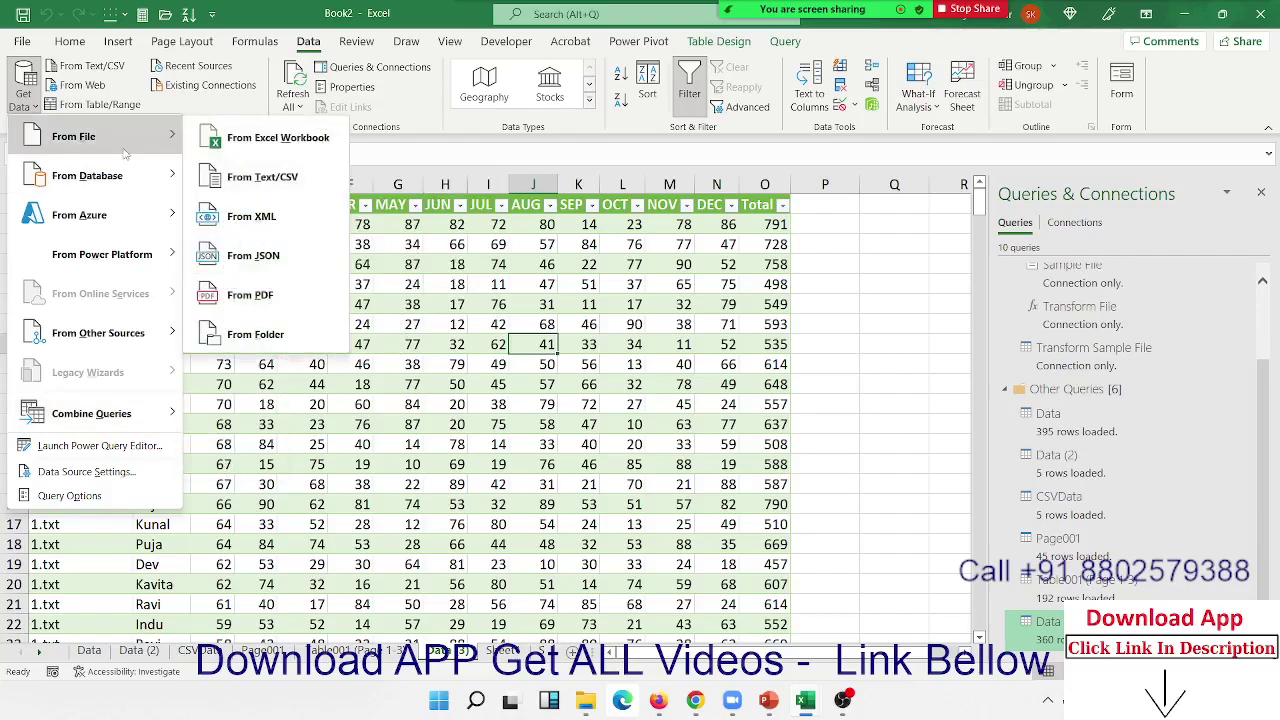